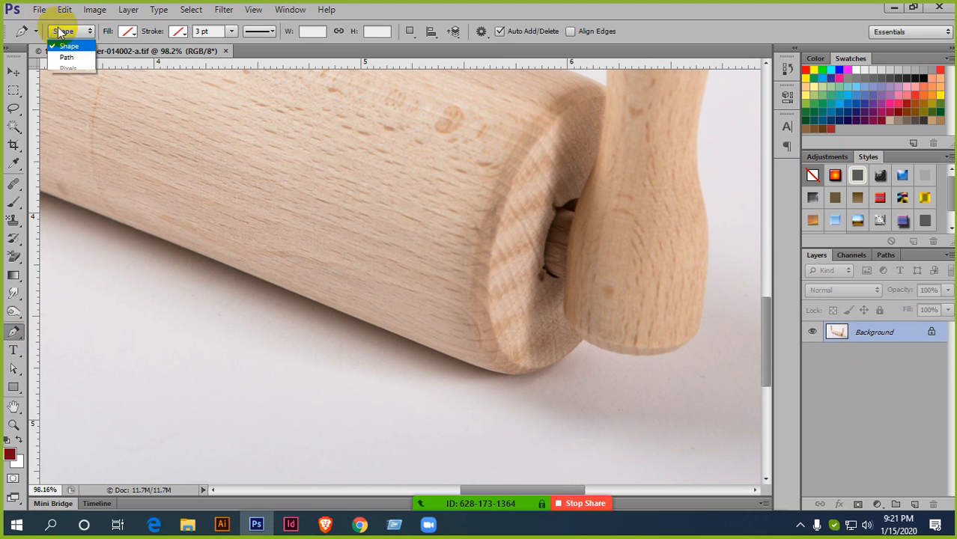
Set the Pen tool to work in Path mode.
left_click(72, 57)
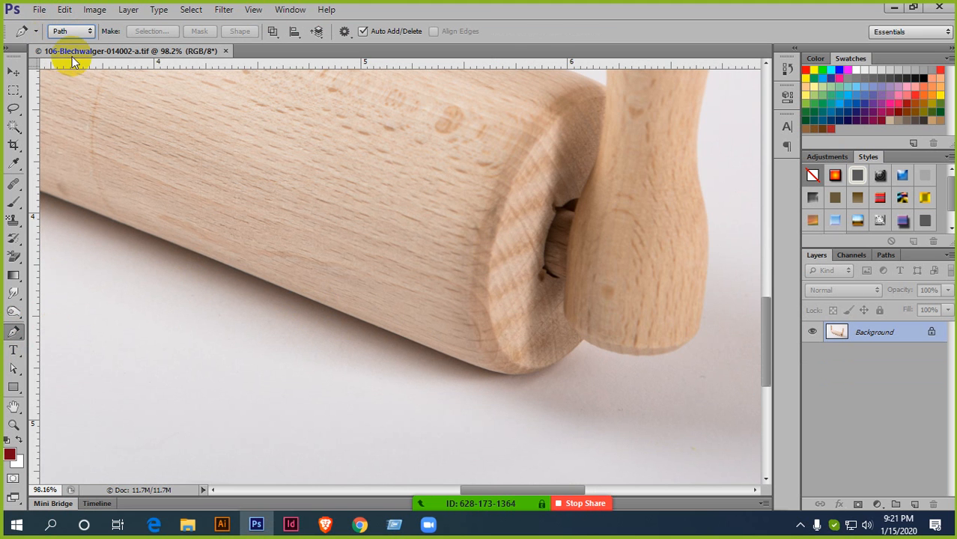
left_click(63, 31)
left_click(72, 59)
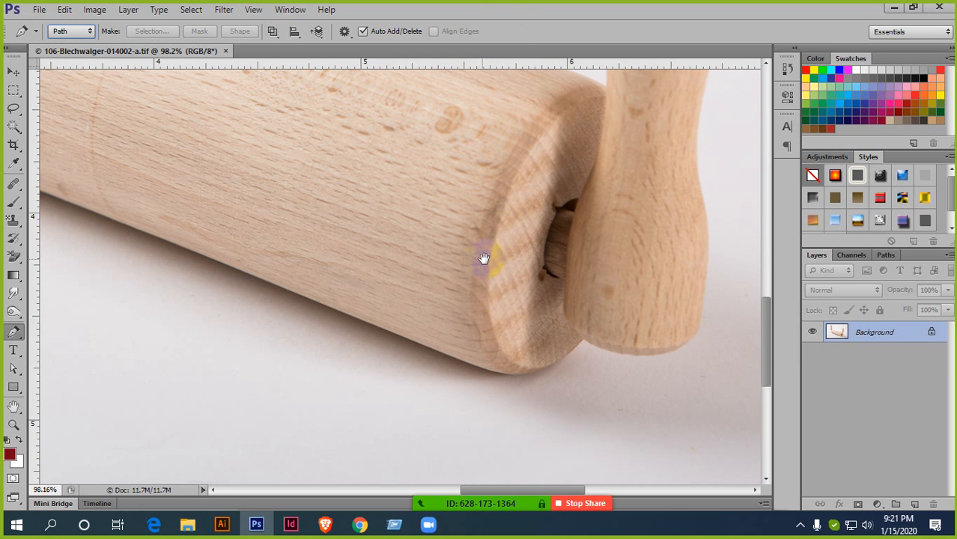
Start a pen path with an anchor point on the lower rim of the rolling pin's right end face.
left_click_drag(484, 259, 483, 186)
scroll(485, 188, "up", 6)
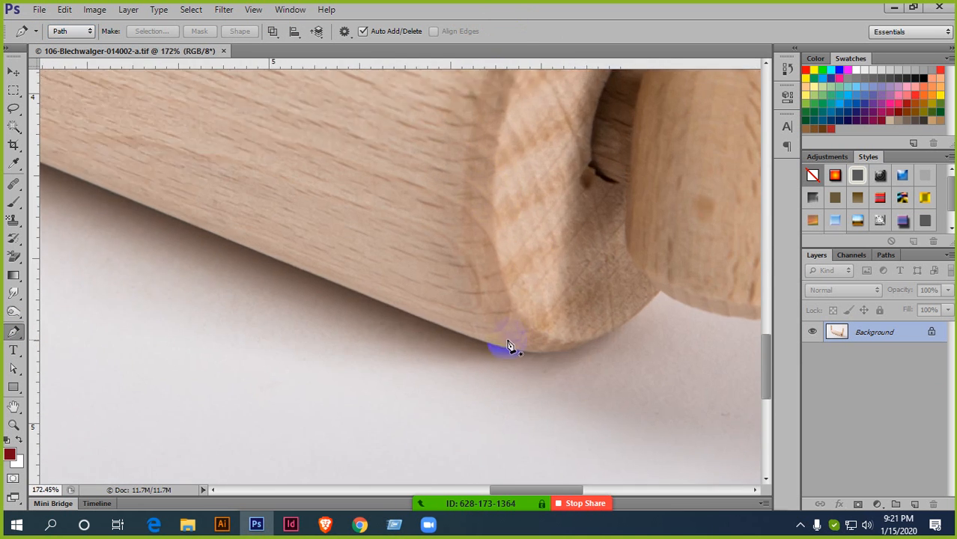
scroll(507, 346, "up", 2)
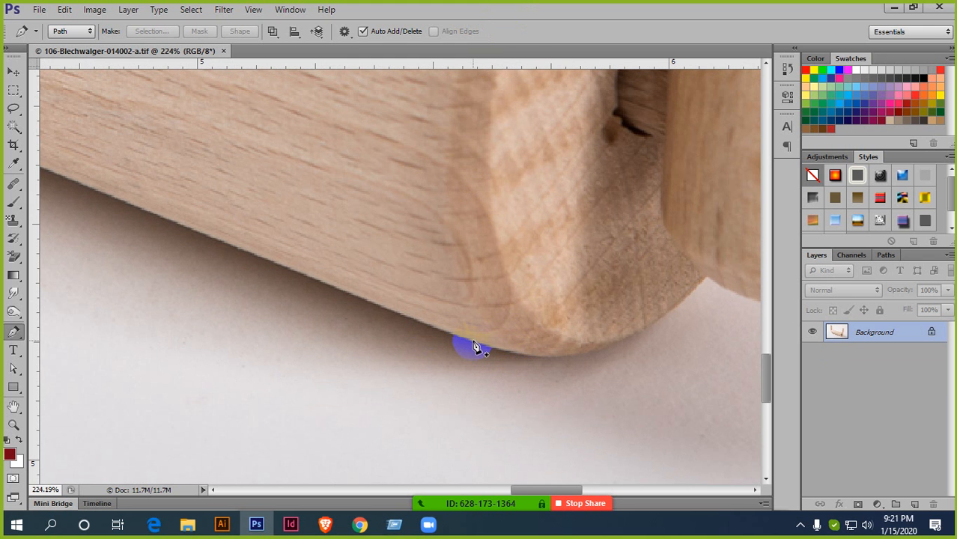
left_click(642, 331)
scroll(645, 335, "up", 3)
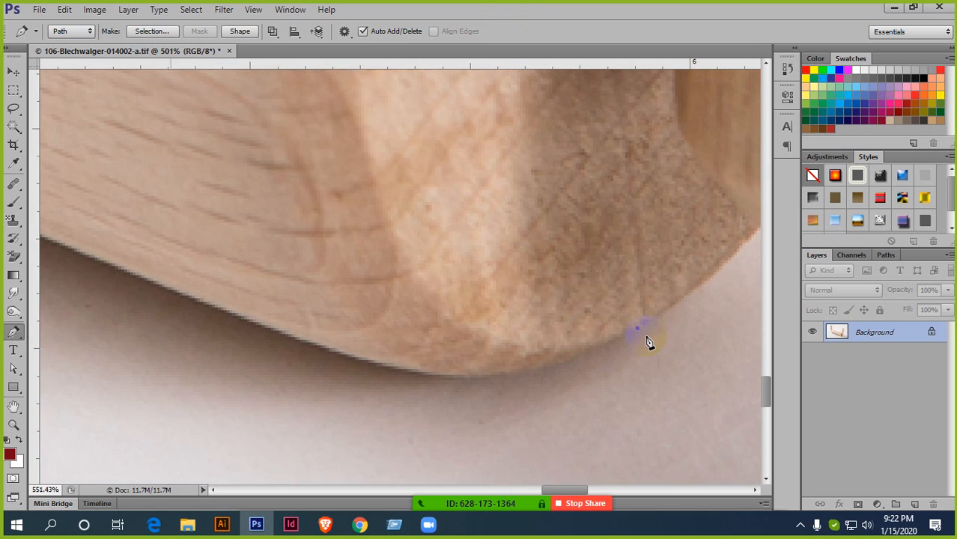
Curve the path around the rounded lower corner of the roller with a smooth anchor on its bottom edge.
left_click_drag(573, 351, 584, 264)
scroll(583, 265, "down", 3)
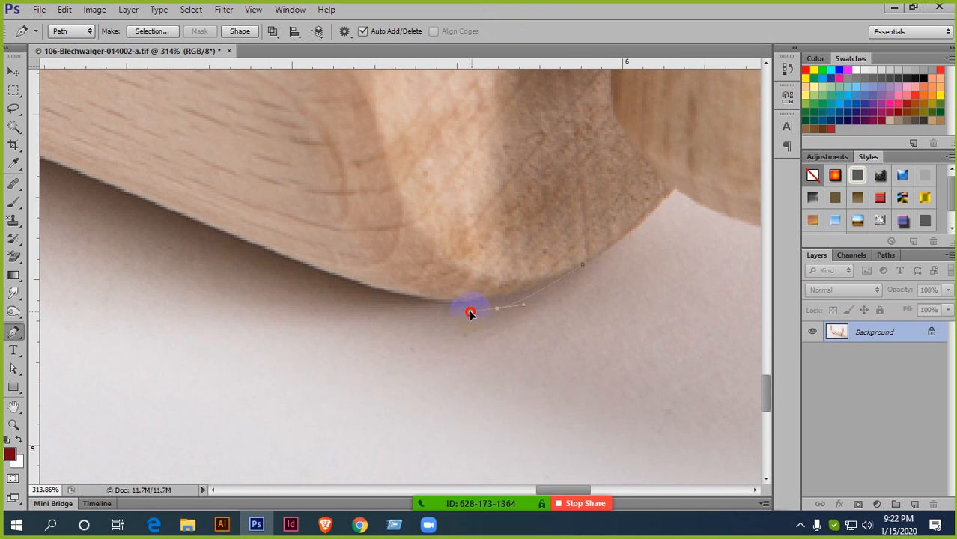
scroll(482, 321, "up", 1)
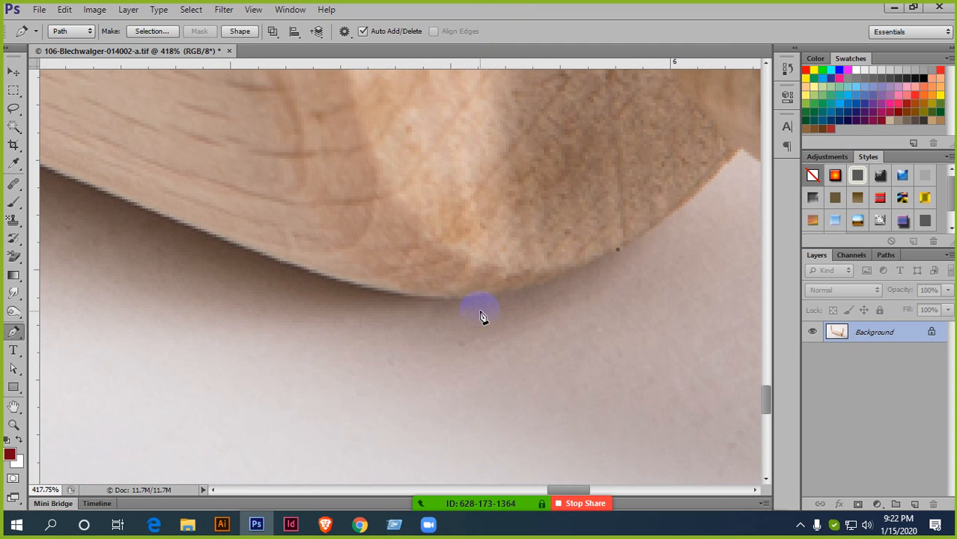
left_click_drag(372, 281, 278, 242)
scroll(492, 299, "up", 5)
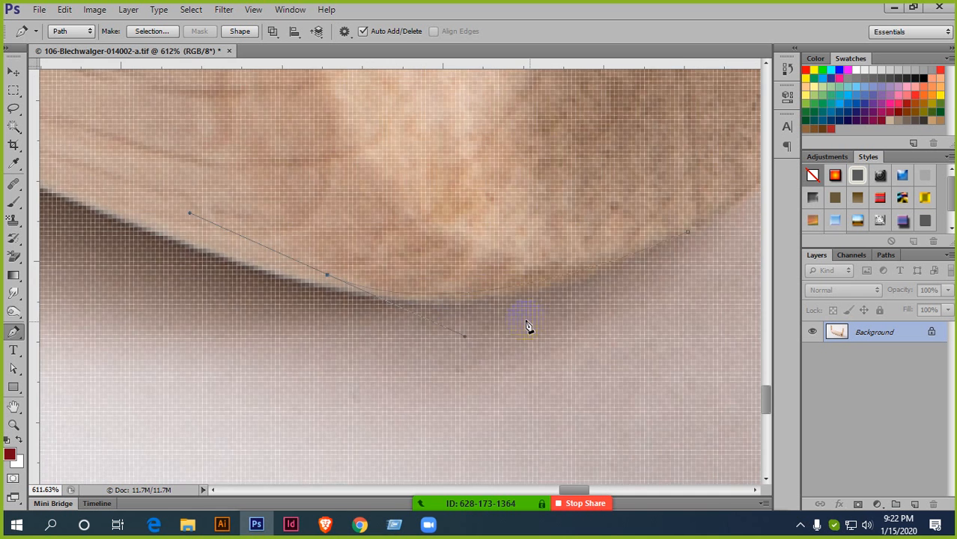
scroll(591, 270, "down", 5)
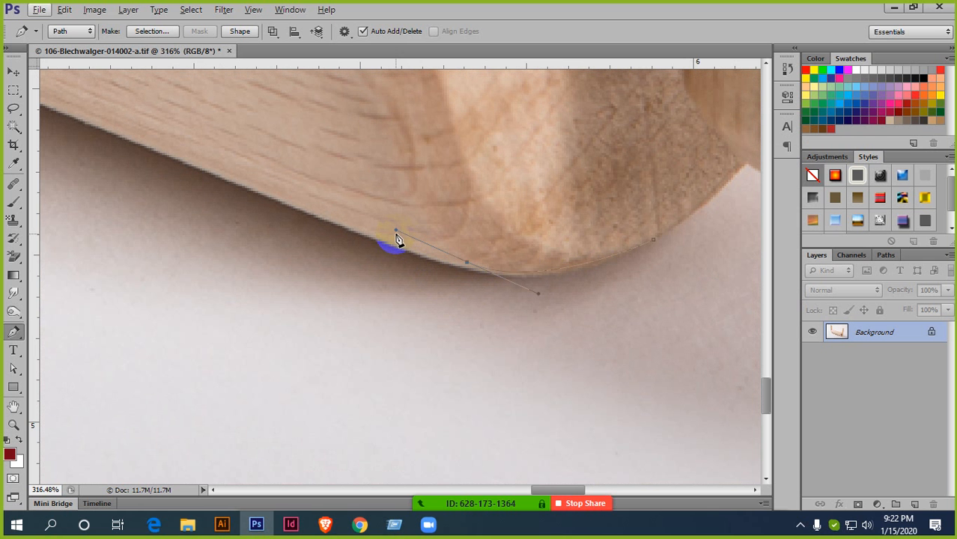
Extend the path along the roller's straight bottom edge with one nearby anchor and a distant smooth anchor.
left_click(387, 246)
scroll(343, 220, "down", 3)
scroll(494, 293, "down", 1)
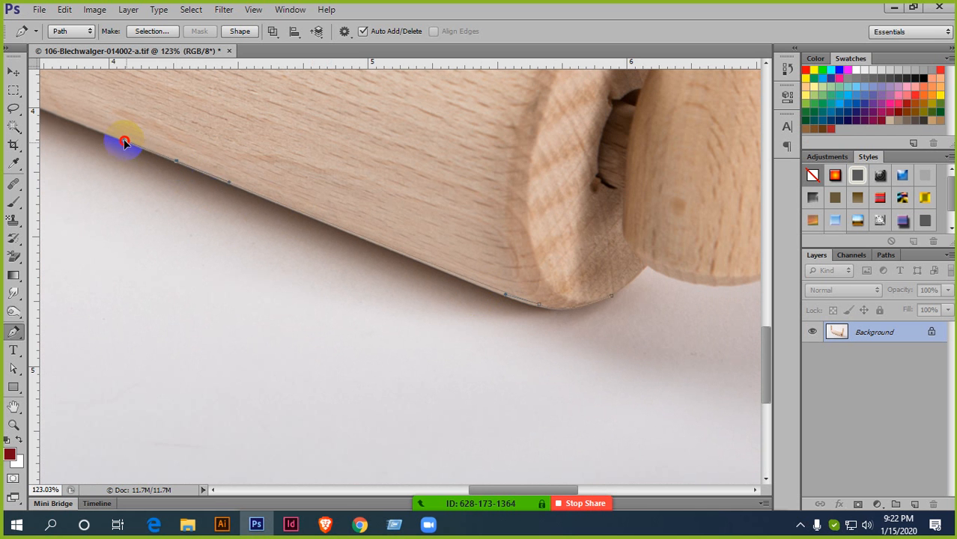
left_click_drag(125, 142, 96, 130)
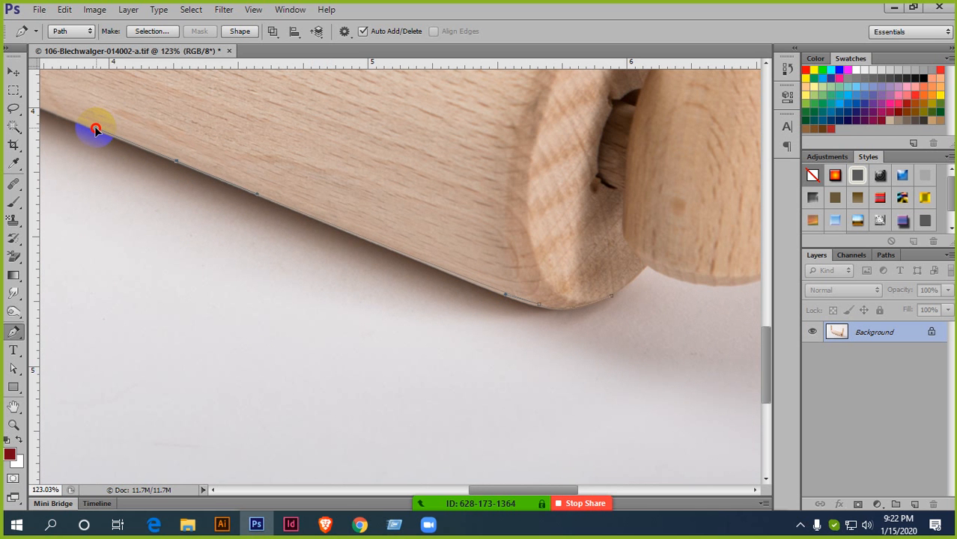
scroll(180, 177, "up", 3)
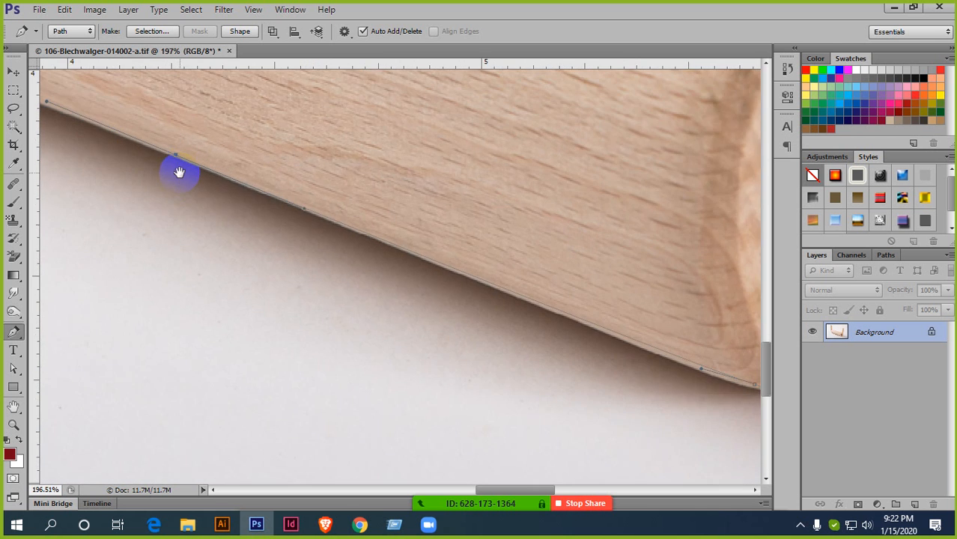
Add a smooth anchor about midway along the roller's bottom edge, with its direction handles following the edge.
left_click_drag(416, 259, 522, 310)
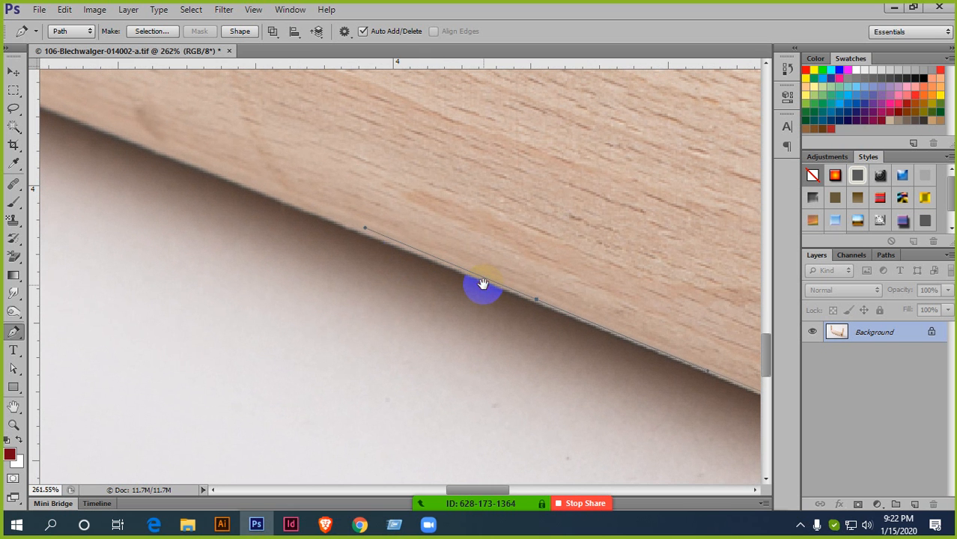
left_click_drag(163, 149, 95, 123)
scroll(95, 125, "down", 4)
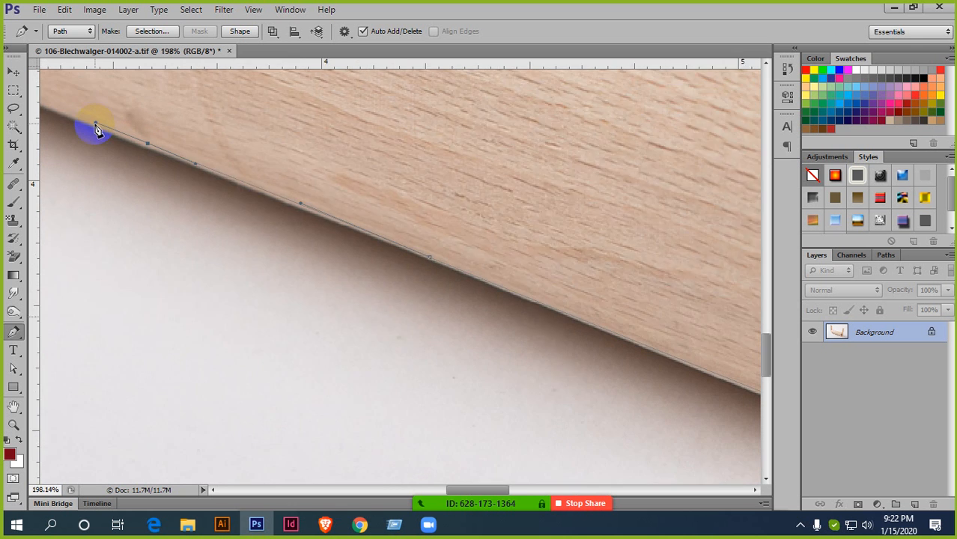
left_click_drag(176, 152, 509, 284)
scroll(452, 266, "up", 2)
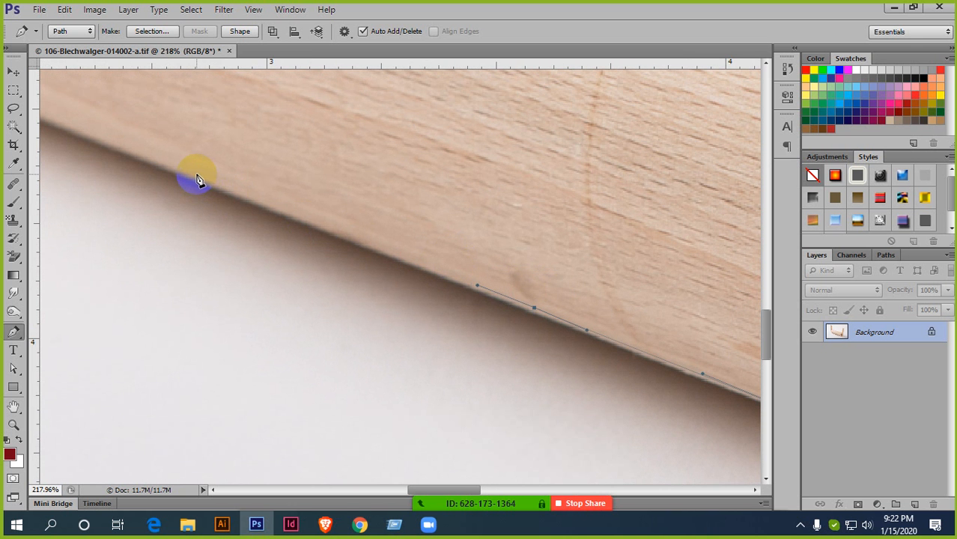
Place two more smooth anchors on the roller's bottom edge, ending just before its rounded left corner.
left_click_drag(195, 175, 129, 153)
left_click_drag(165, 140, 508, 246)
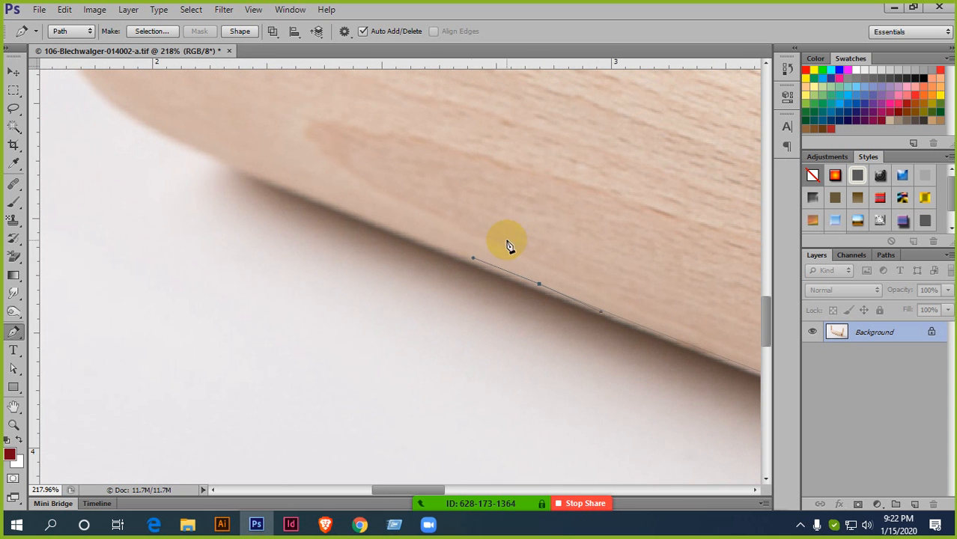
left_click_drag(288, 183, 198, 147)
left_click_drag(265, 178, 435, 308)
scroll(382, 270, "up", 4)
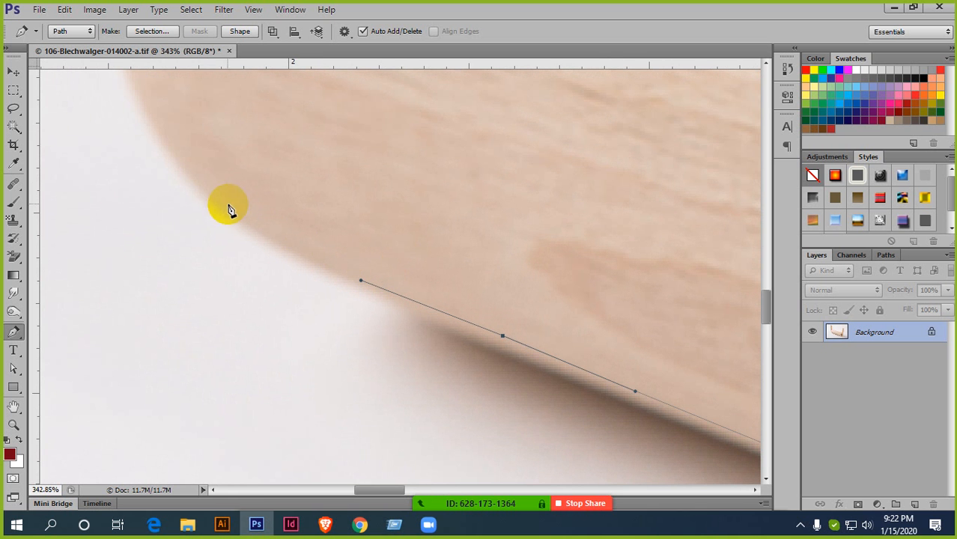
Curve the path up the roller's rounded left end to the notch where it meets the left handle.
left_click_drag(191, 171, 138, 112)
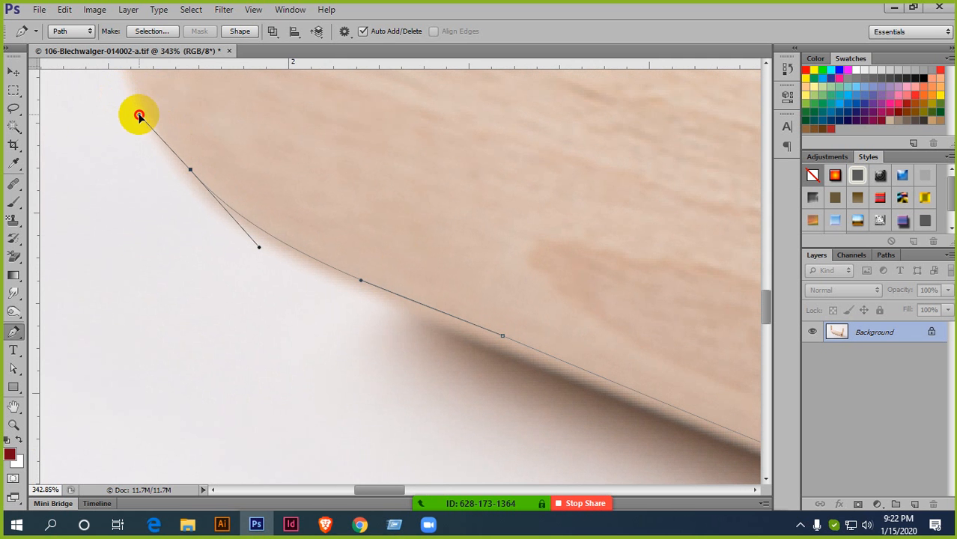
left_click_drag(203, 145, 350, 325)
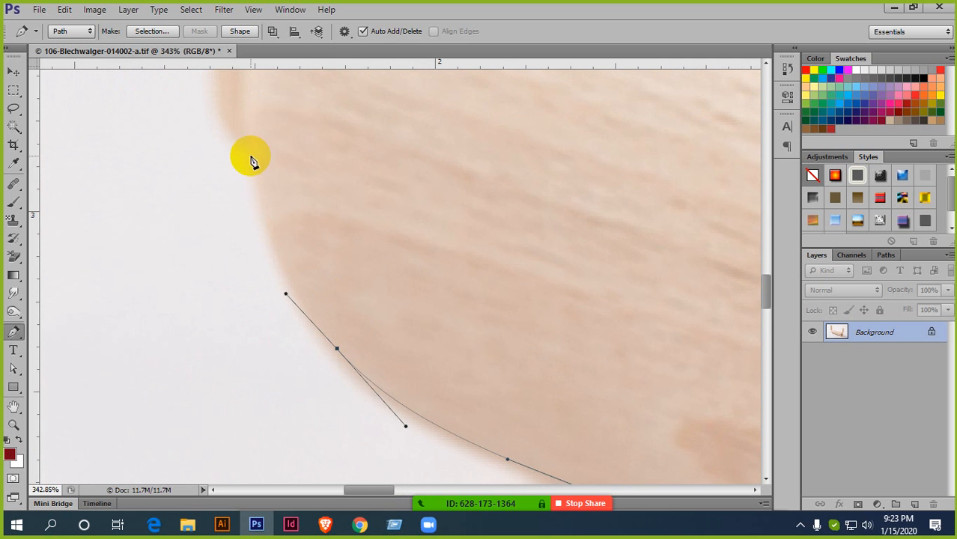
left_click_drag(247, 149, 229, 131)
scroll(331, 258, "down", 5)
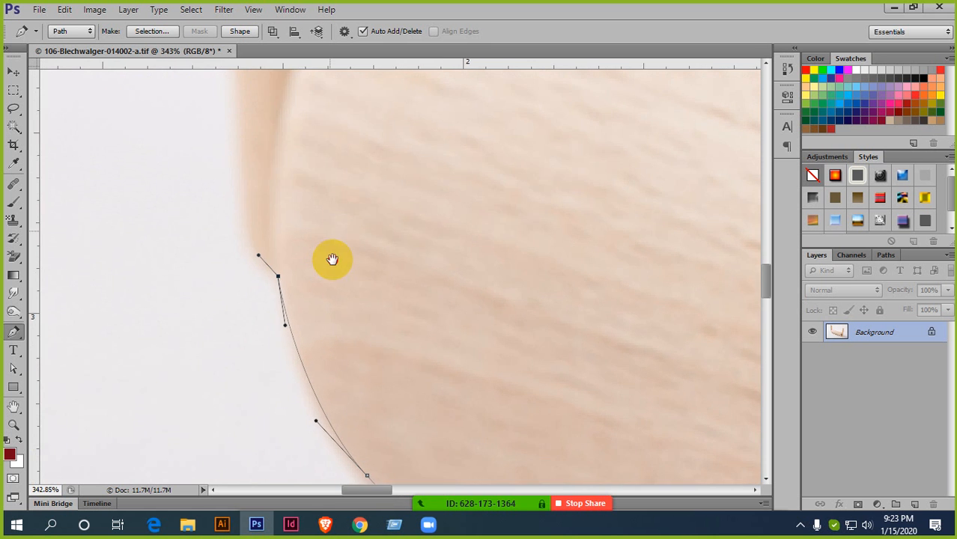
Round the path from the notch onto the outer edge of the left handle with a smooth anchor.
scroll(355, 305, "up", 7)
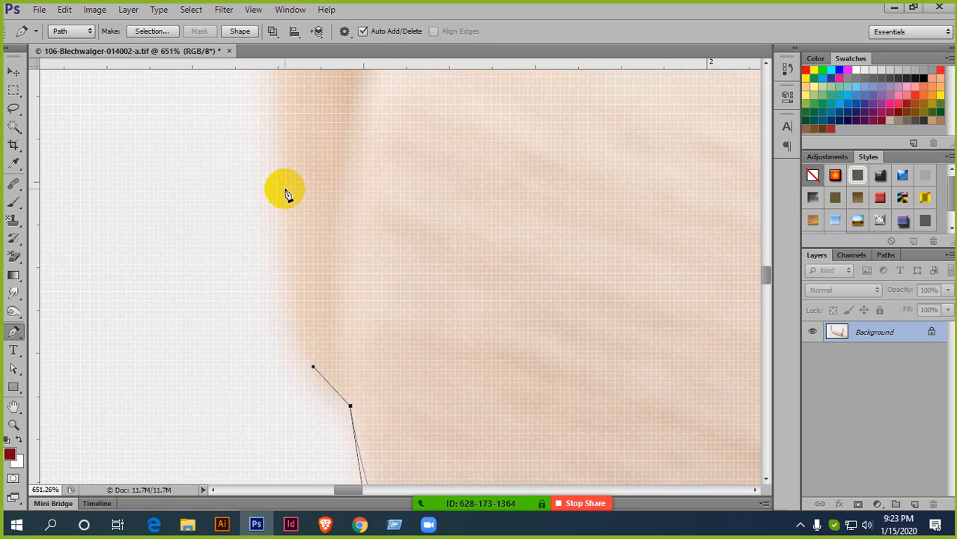
left_click(286, 248)
left_click_drag(286, 248, 325, 319)
scroll(292, 154, "down", 2)
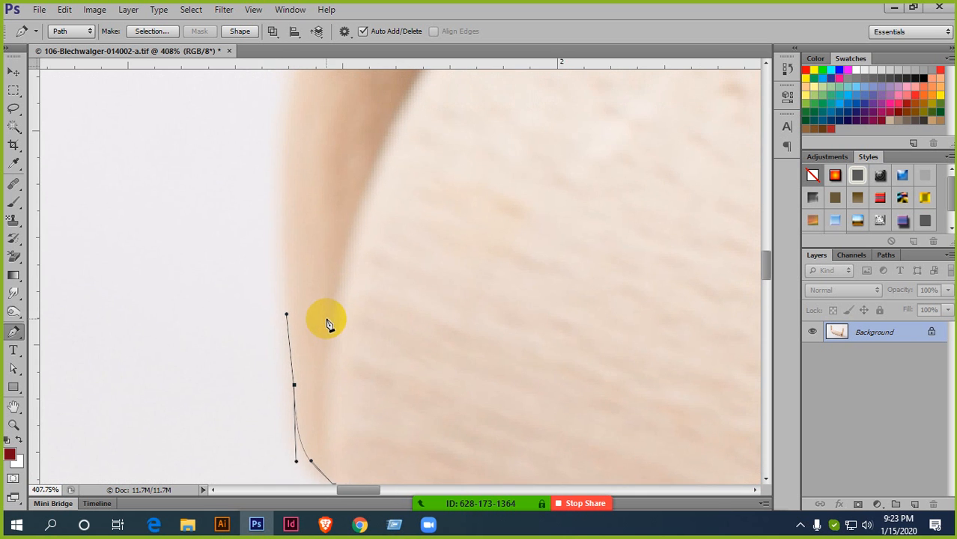
Continue the path up the outer bulge of the left handle with another smooth anchor below its narrow neck.
scroll(337, 255, "down", 3)
left_click_drag(340, 250, 292, 294)
scroll(285, 294, "up", 2)
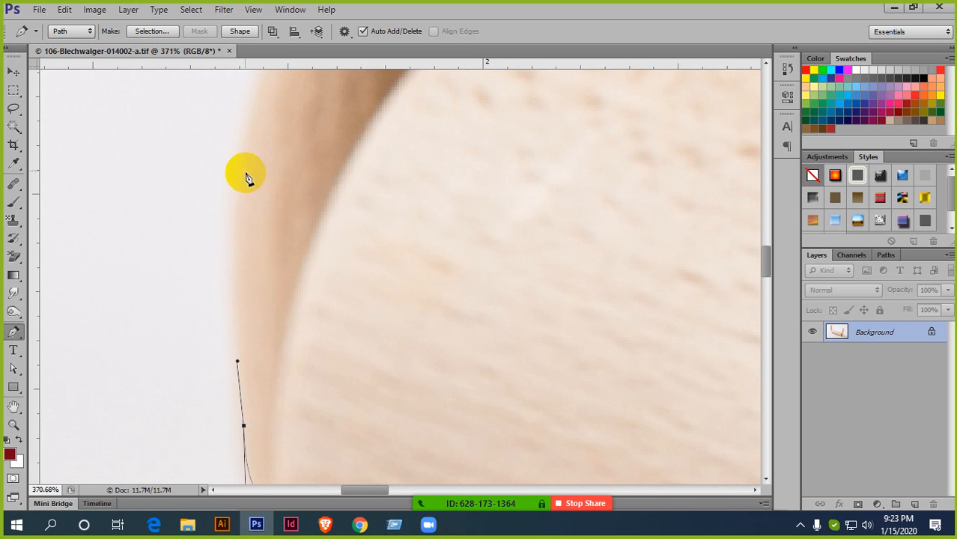
left_click_drag(246, 142, 261, 330)
scroll(282, 160, "up", 2)
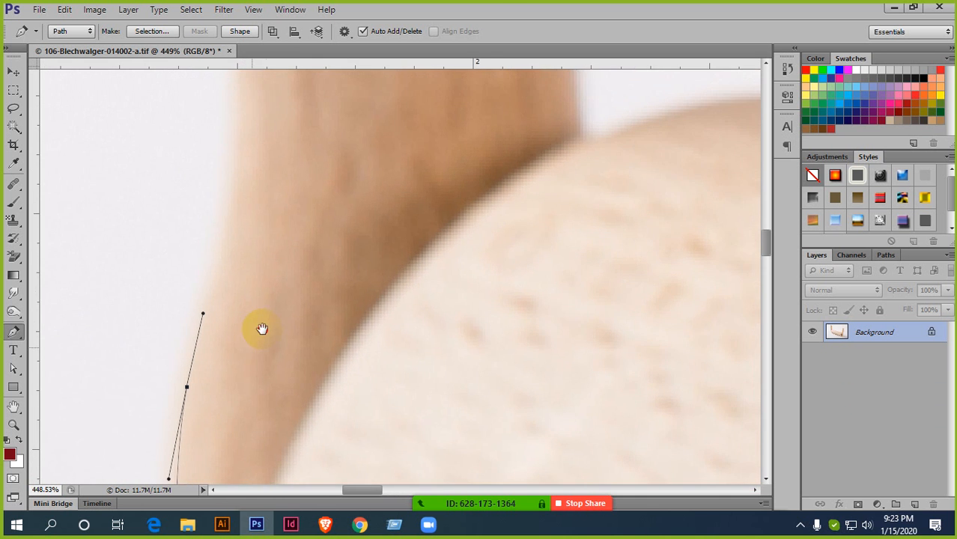
scroll(264, 302, "up", 1)
scroll(266, 307, "down", 3)
scroll(280, 280, "up", 2)
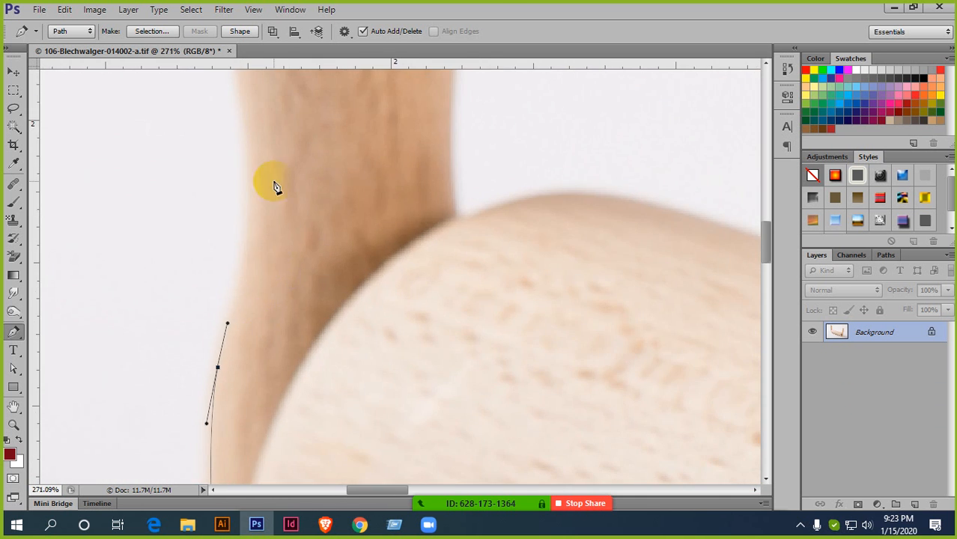
left_click(241, 96)
scroll(241, 96, "up", 3)
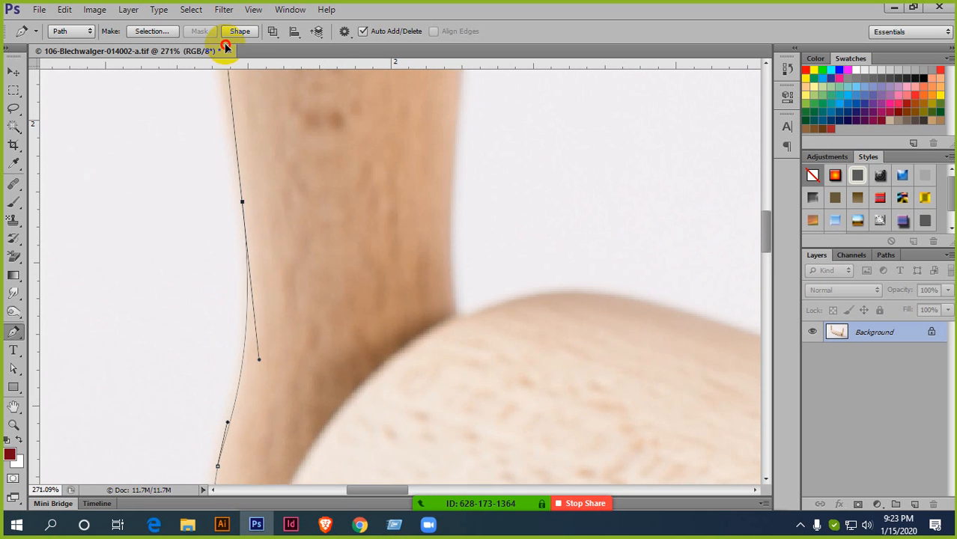
left_click(226, 123)
left_click_drag(226, 123, 230, 148)
key("ctrl+z")
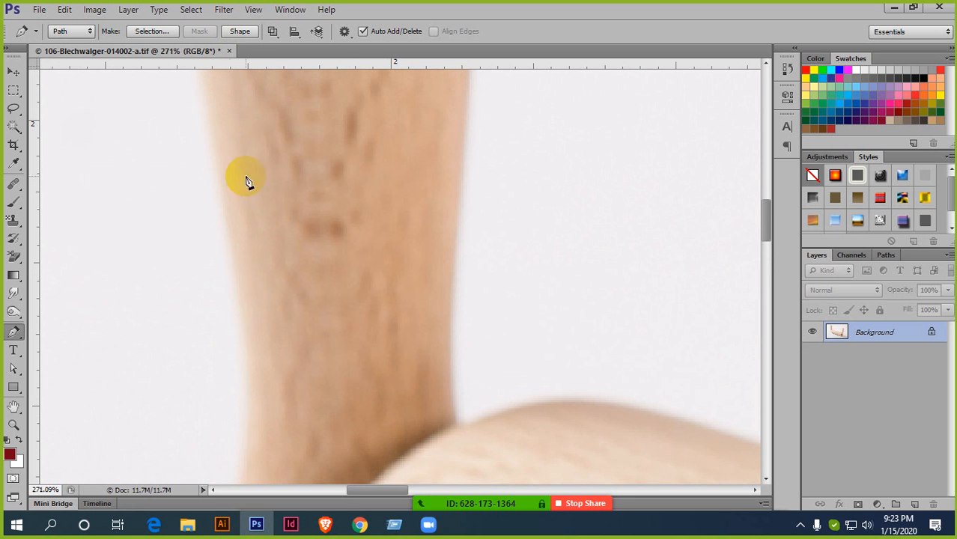
Add a smooth anchor above the left handle's neck and adjust its lower direction handle to fit the inward curve.
left_click_drag(269, 276, 338, 75)
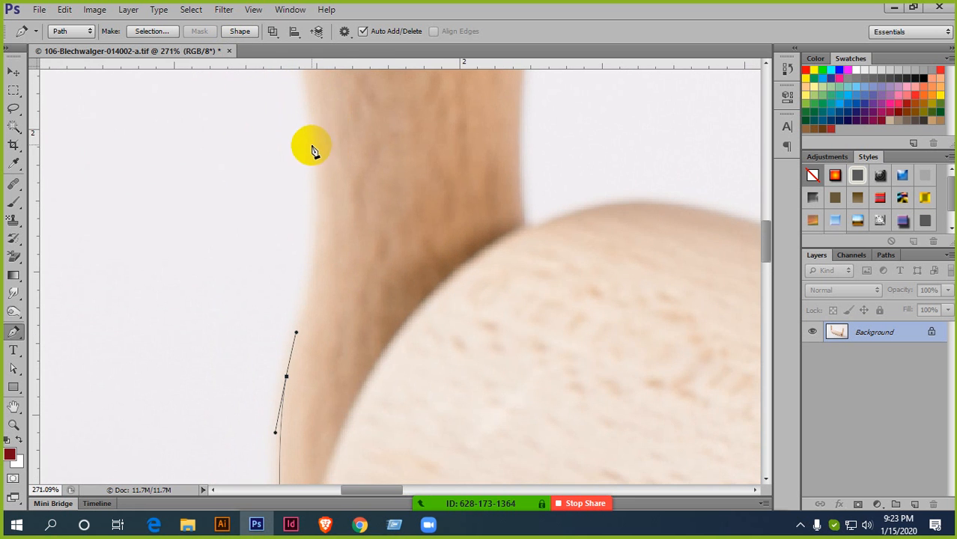
left_click_drag(317, 138, 304, 71)
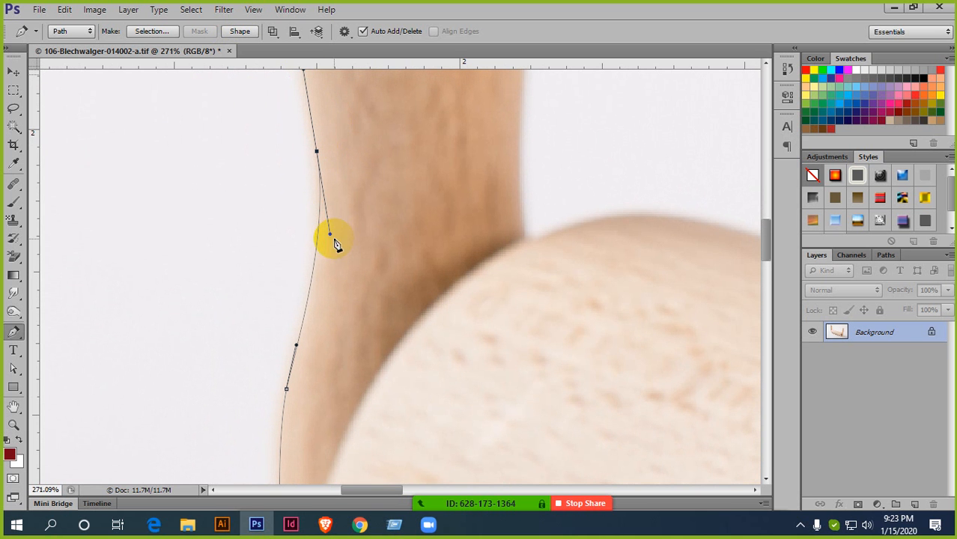
left_click_drag(329, 236, 329, 257)
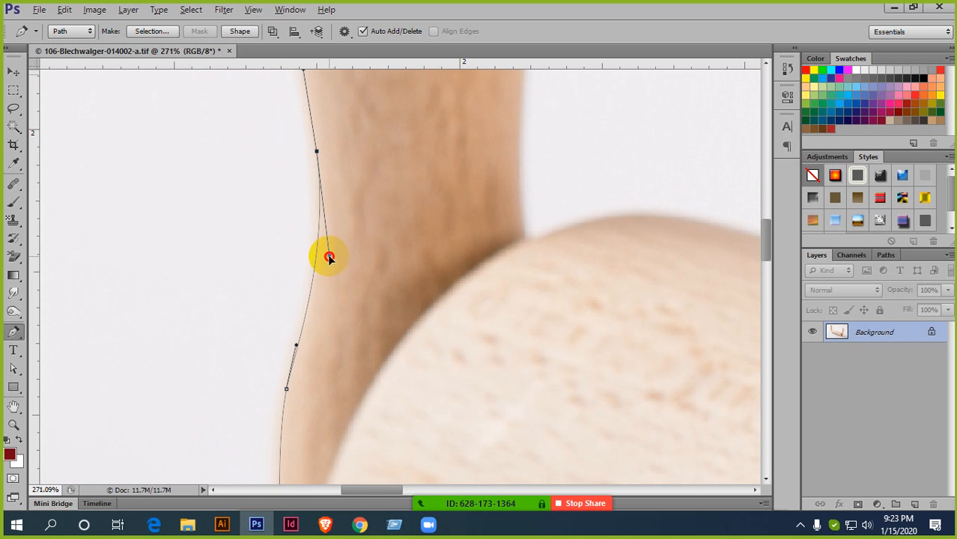
Extend the path up the left handle's widening outer edge with a smooth anchor midway along its length.
scroll(329, 257, "down", 4)
left_click_drag(355, 214, 335, 331)
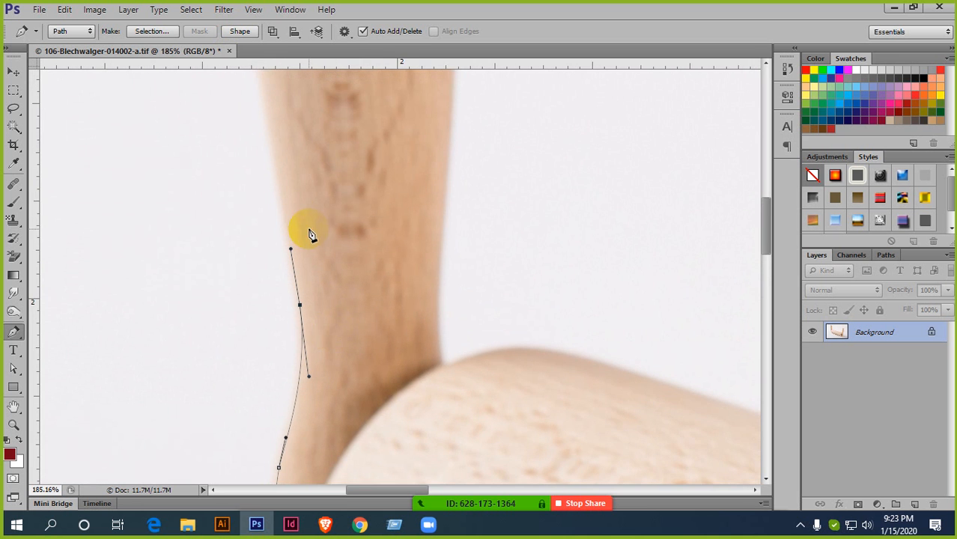
scroll(296, 206, "down", 2)
left_click_drag(305, 193, 406, 250)
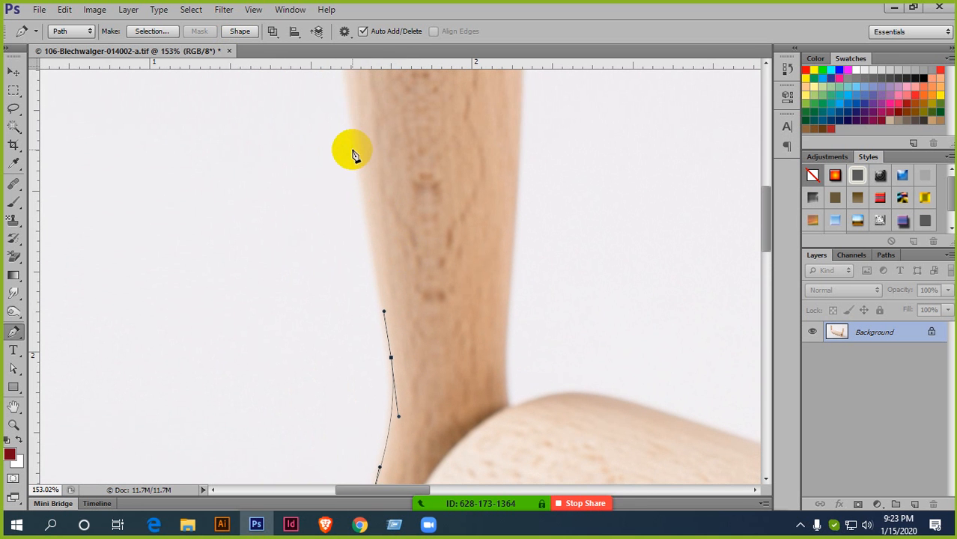
left_click_drag(354, 147, 404, 287)
Place a smooth anchor on the left handle's outer edge a little below its top cap.
scroll(370, 174, "up", 3)
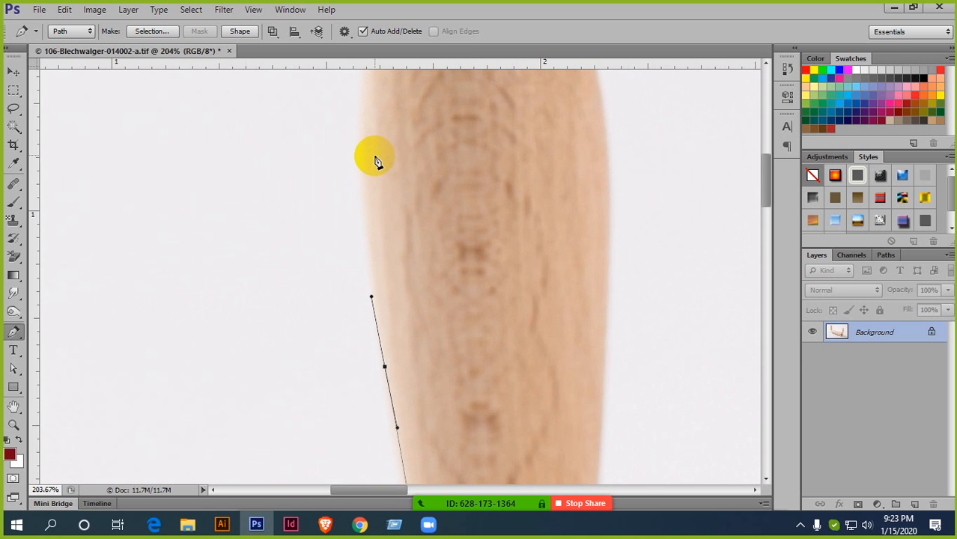
mouse_move(365, 112)
left_mouse_down()
mouse_move(371, 70)
mouse_move(359, 82)
mouse_move(368, 92)
mouse_move(372, 85)
mouse_move(367, 95)
left_mouse_up()
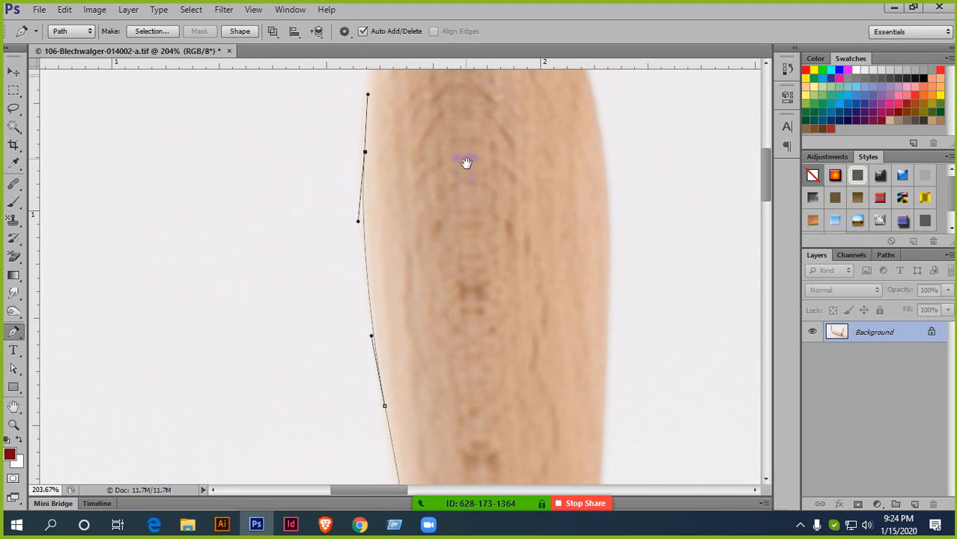
left_click_drag(466, 162, 446, 338)
scroll(395, 292, "up", 2)
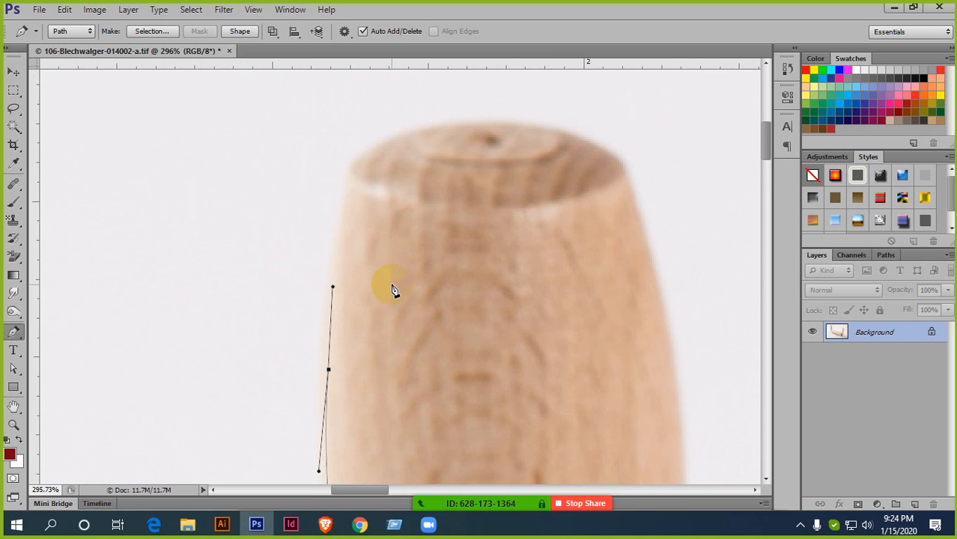
Carry the path around the left handle's top cap with smooth anchors at its outer corner, top centre and inner corner.
left_click_drag(350, 182, 357, 156)
scroll(400, 157, "up", 1)
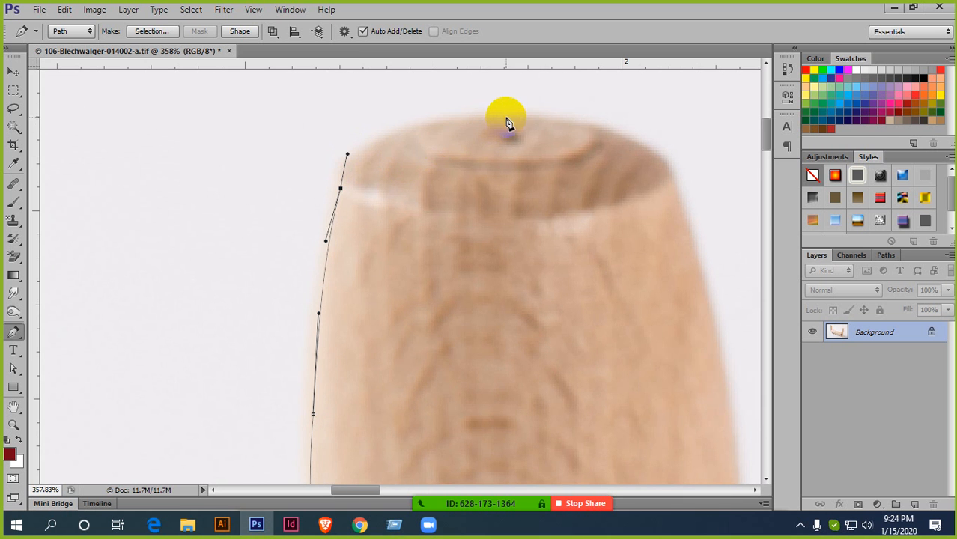
left_click_drag(507, 115, 485, 118)
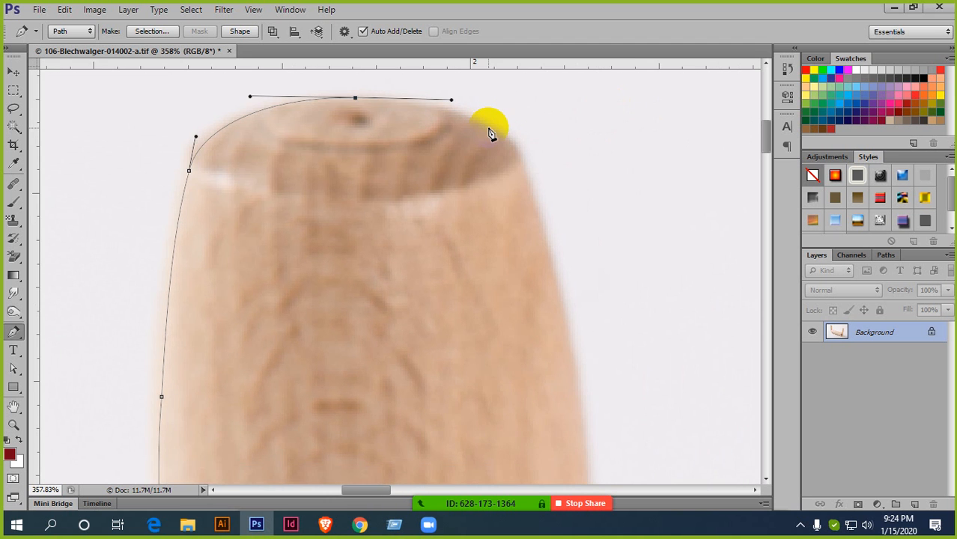
scroll(487, 122, "up", 1)
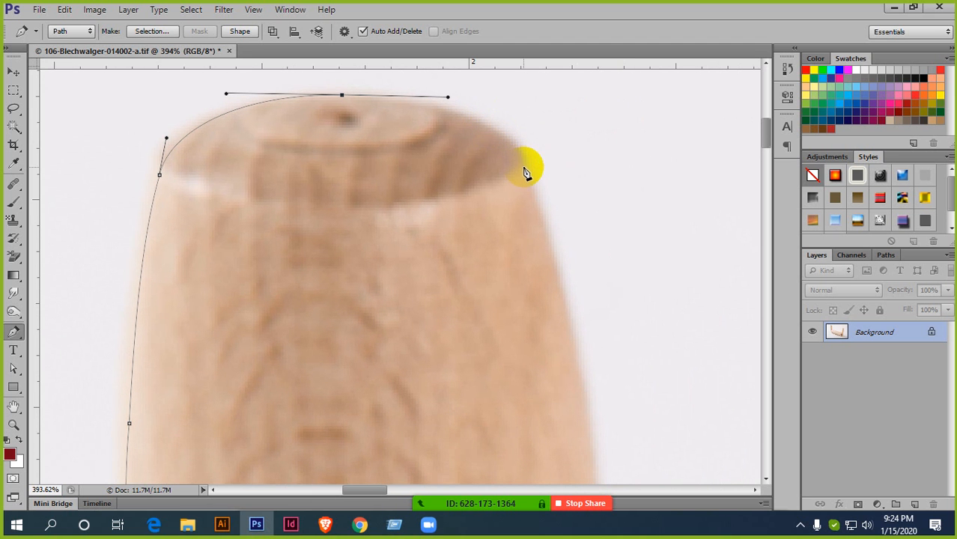
left_click_drag(525, 163, 545, 200)
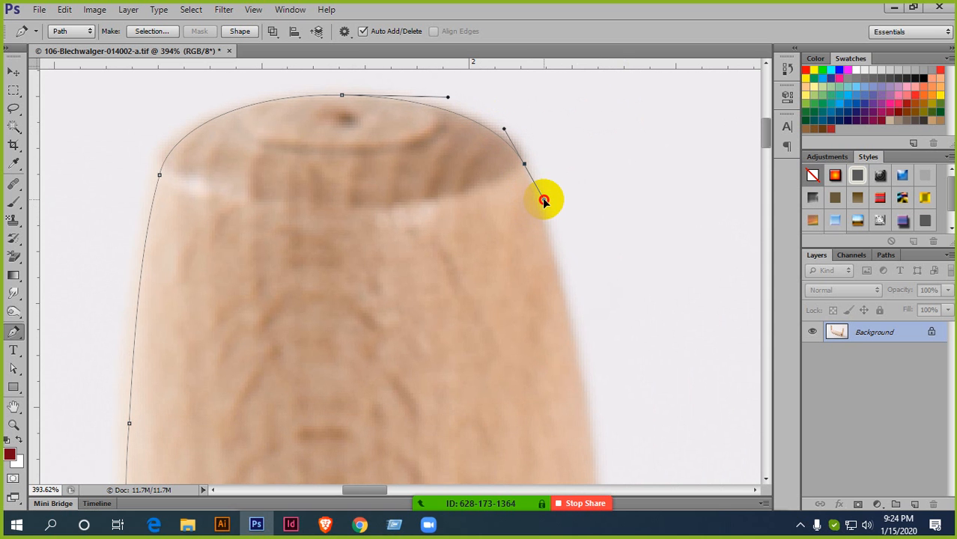
left_click_drag(545, 204, 544, 188)
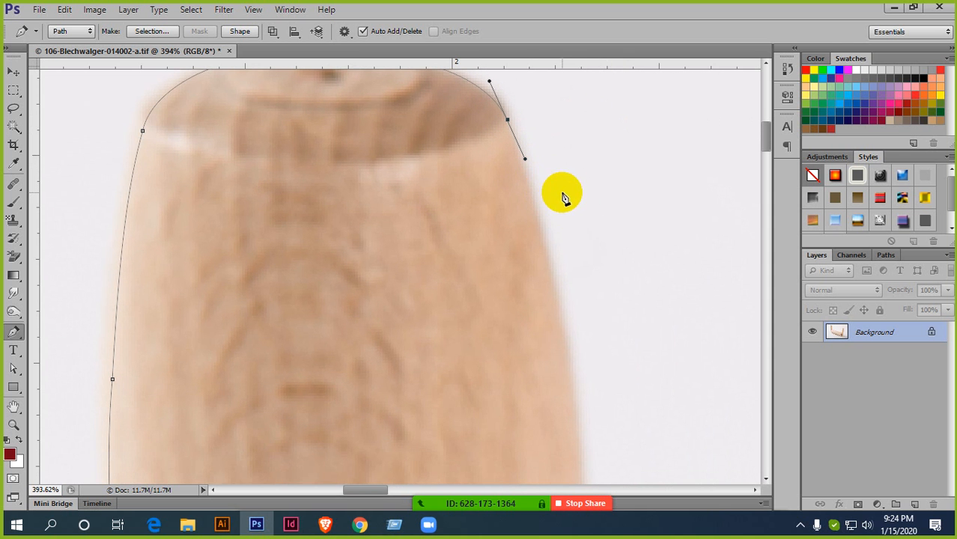
Extend the path down the upper half of the left handle's inner edge with two smooth anchors.
scroll(561, 196, "down", 3)
left_click_drag(602, 185, 611, 171)
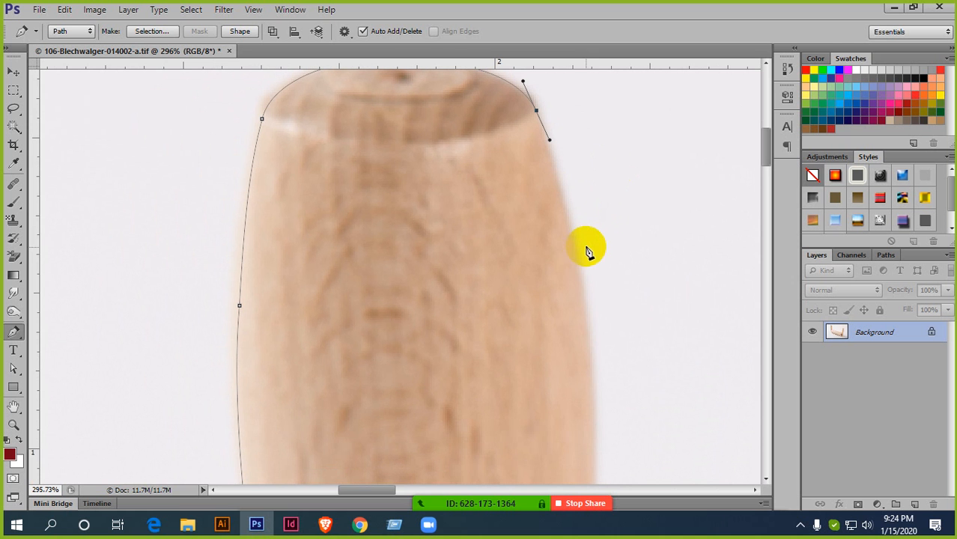
left_click_drag(578, 264, 592, 202)
scroll(592, 202, "down", 4)
left_click_drag(609, 242, 570, 227)
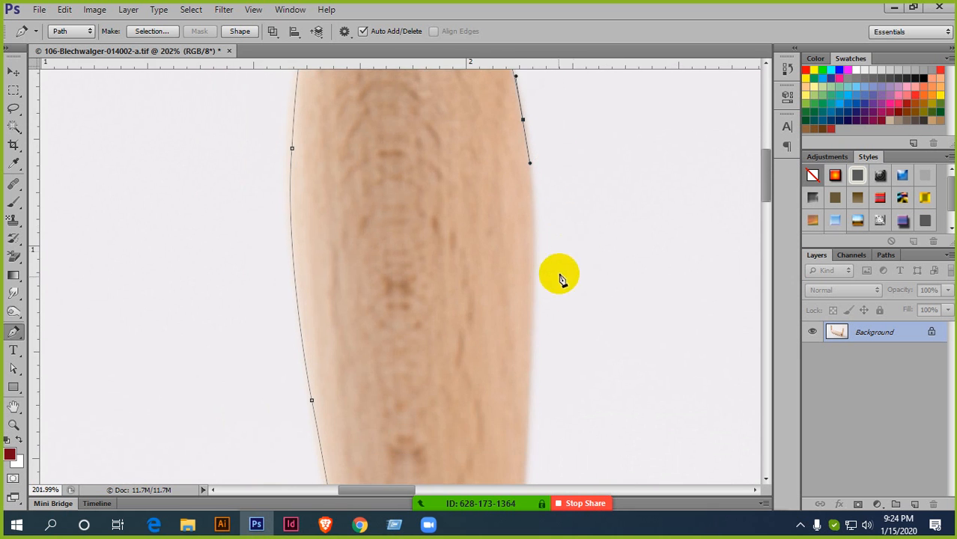
left_click_drag(531, 297, 529, 373)
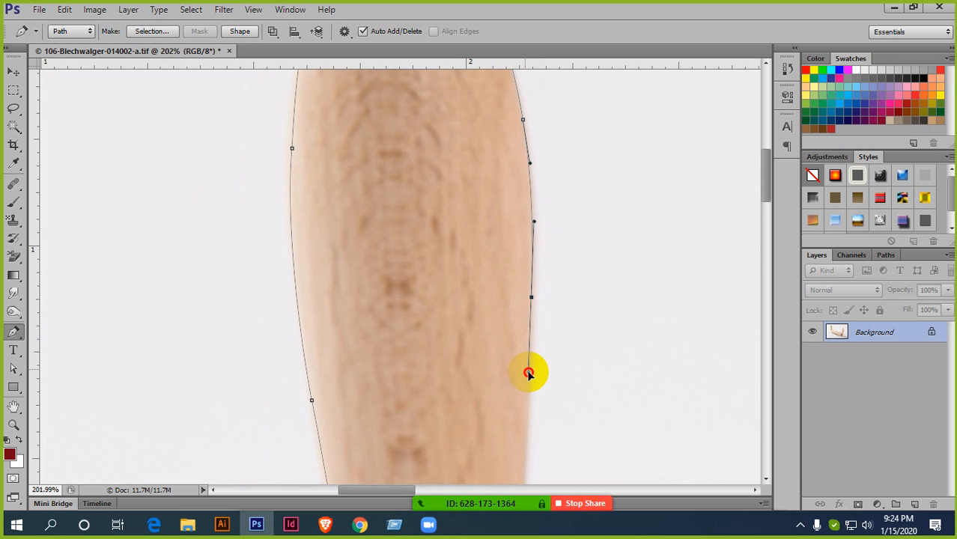
Continue down the left handle's tapering inner edge with a smooth anchor and place a corner anchor where it meets the roller.
scroll(529, 373, "down", 2)
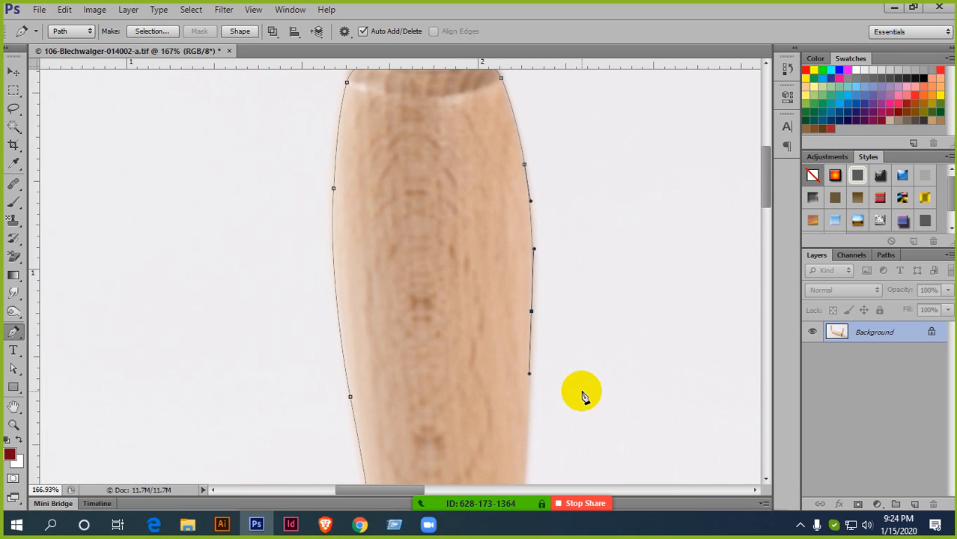
scroll(582, 396, "up", 4)
left_click_drag(568, 385, 566, 245)
scroll(566, 247, "down", 3)
scroll(561, 262, "down", 3)
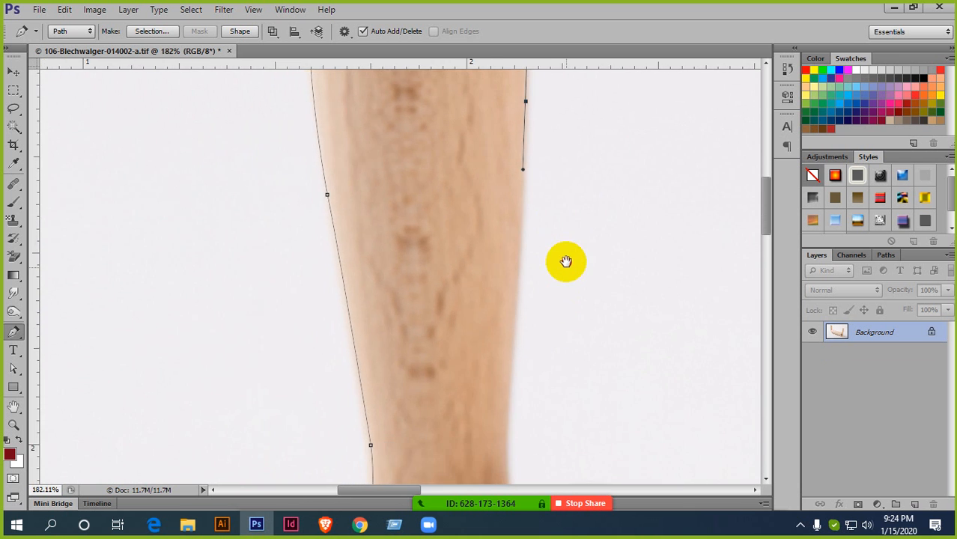
scroll(531, 324, "up", 3)
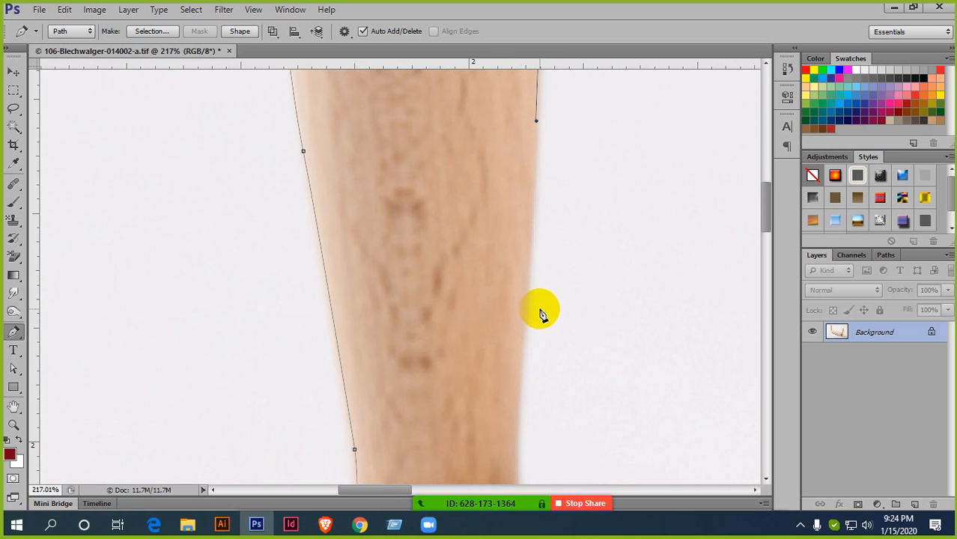
left_click(527, 271)
left_click(517, 396)
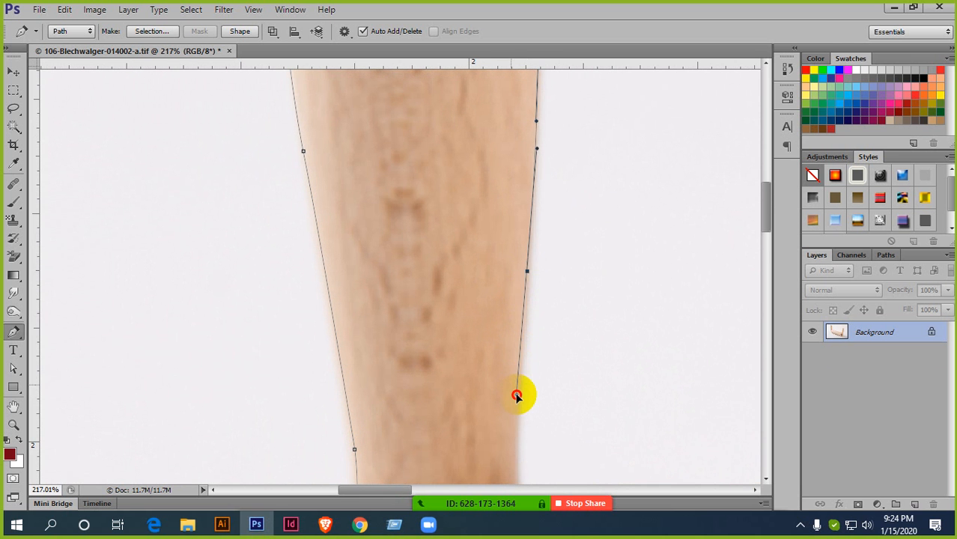
left_click_drag(517, 394, 496, 229)
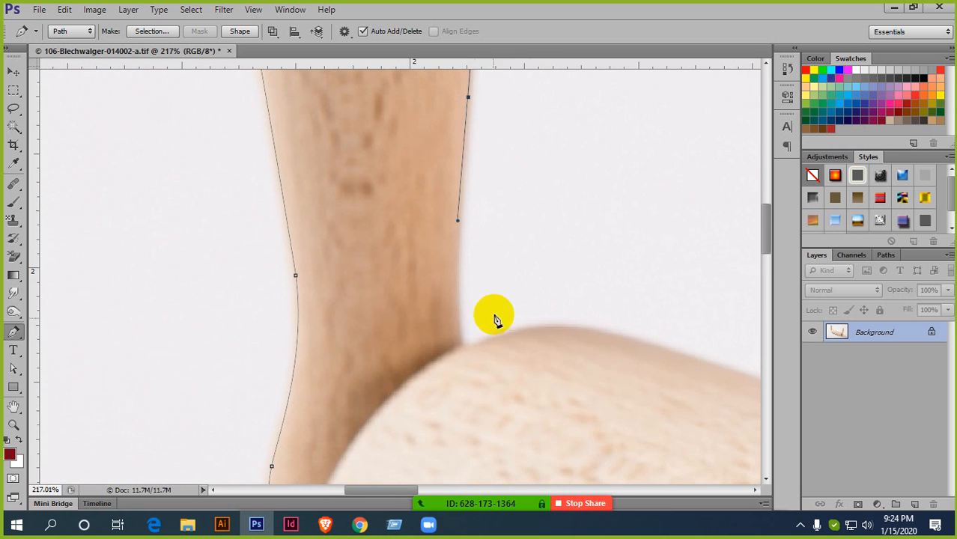
left_click_drag(461, 347, 485, 347)
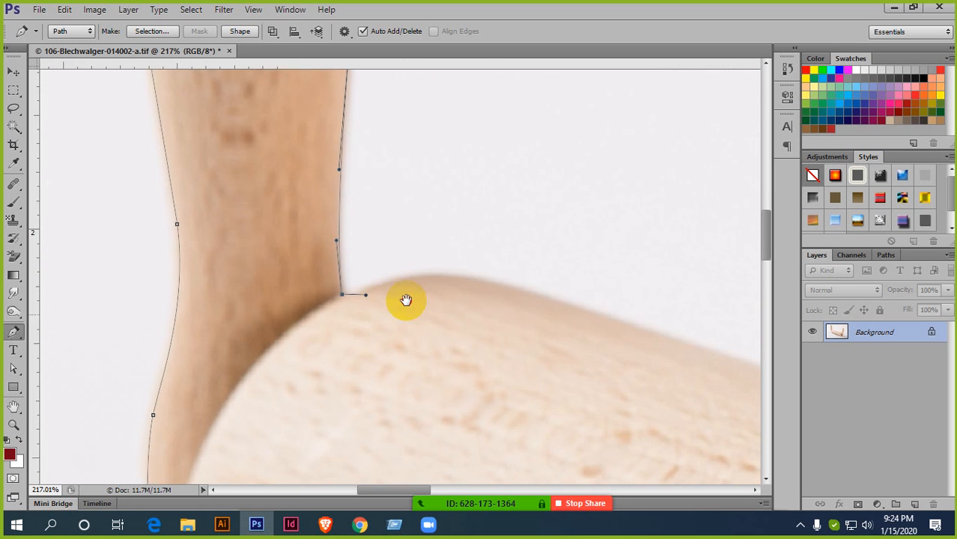
Add a smooth anchor on the crest of the roller's shoulder and adjust the outgoing direction handle at the handle junction.
scroll(406, 299, "up", 2)
left_click_drag(475, 268, 532, 279)
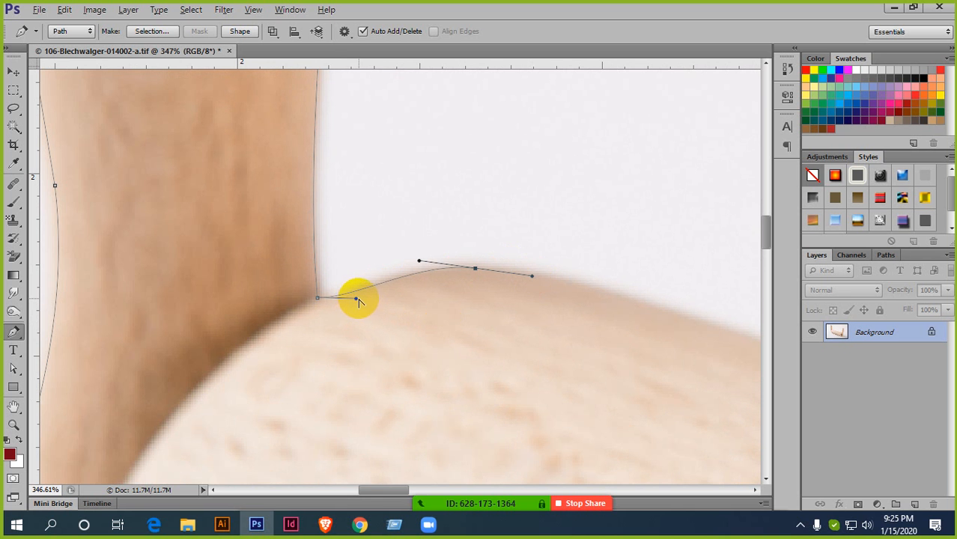
mouse_move(355, 300)
left_mouse_down()
mouse_move(355, 250)
mouse_move(342, 316)
mouse_move(400, 201)
mouse_move(371, 297)
mouse_move(335, 321)
mouse_move(330, 309)
mouse_move(345, 305)
left_mouse_up()
key("space")
left_click_drag(568, 324, 407, 252)
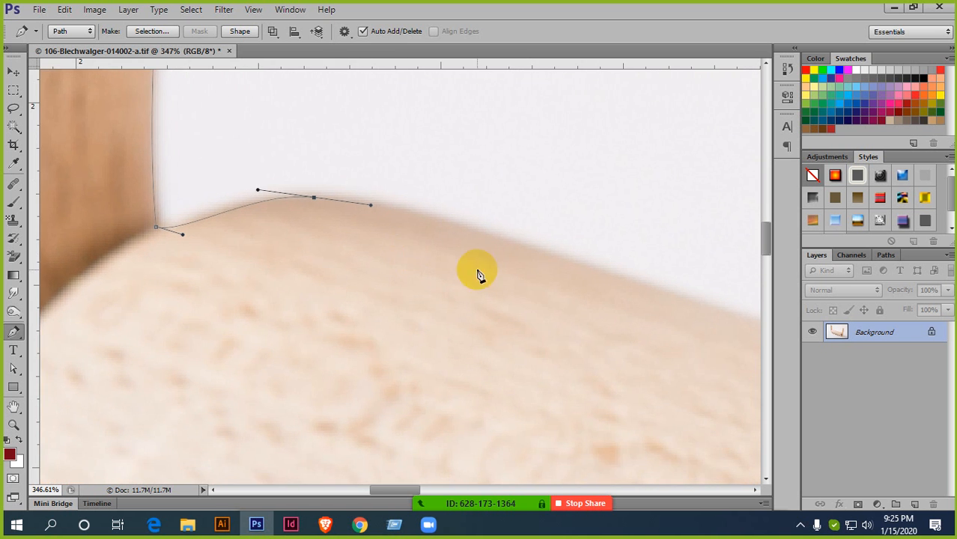
Place two smooth anchors on the roller's upper edge past the shoulder, shifting the second one onto the wood's edge.
left_click_drag(555, 254, 426, 248)
key("space")
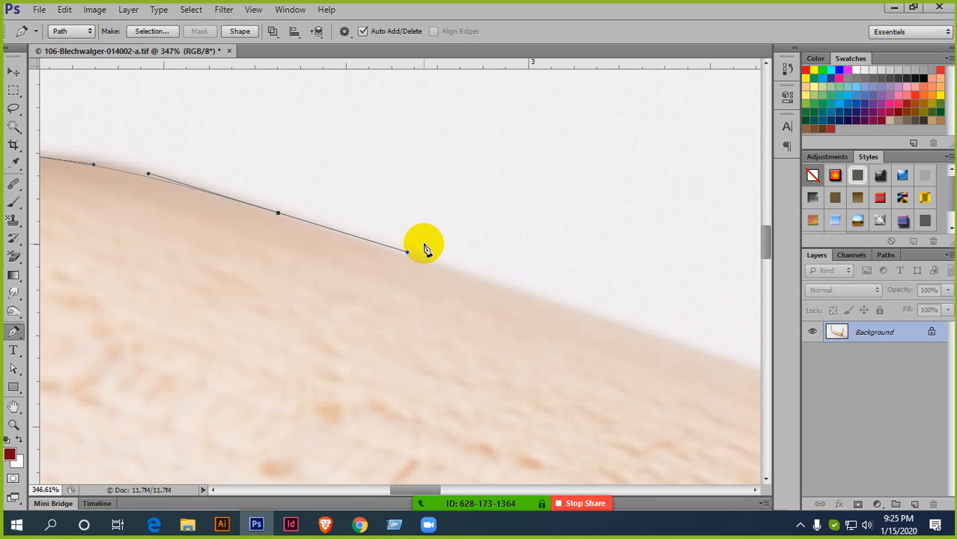
left_click_drag(511, 277, 605, 302)
scroll(519, 284, "up", 3)
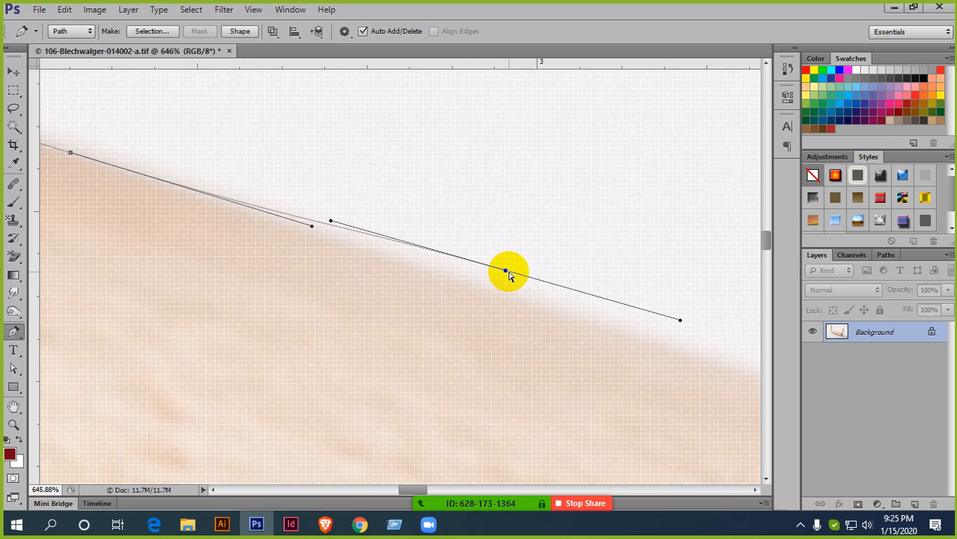
left_click_drag(505, 274, 502, 295)
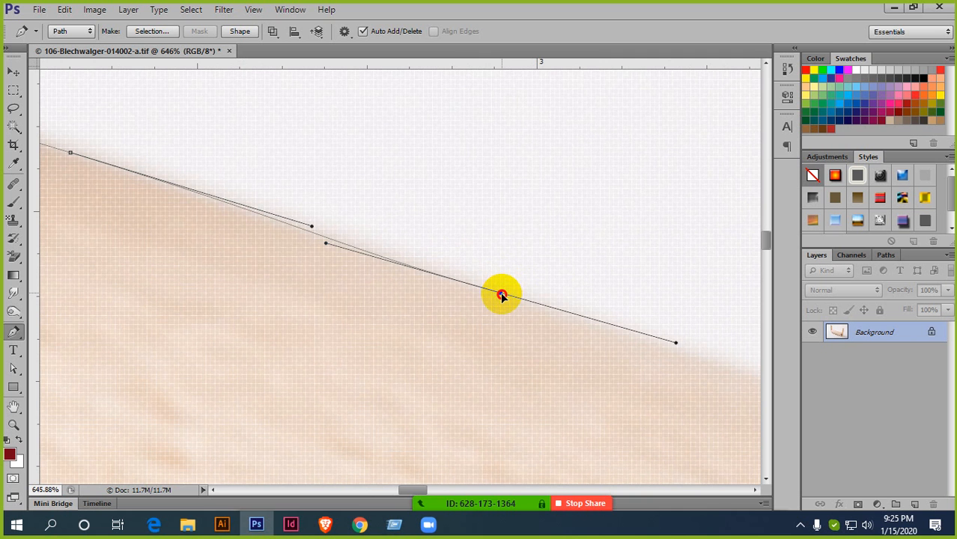
scroll(449, 299, "down", 5)
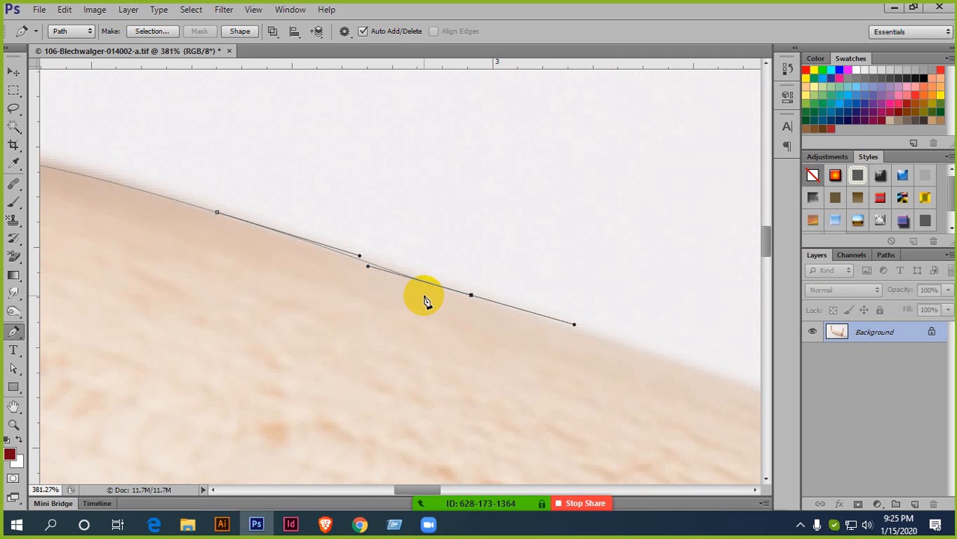
Extend the path along the middle of the roller's upper edge with two widely spaced smooth anchors.
left_click_drag(573, 363, 320, 245)
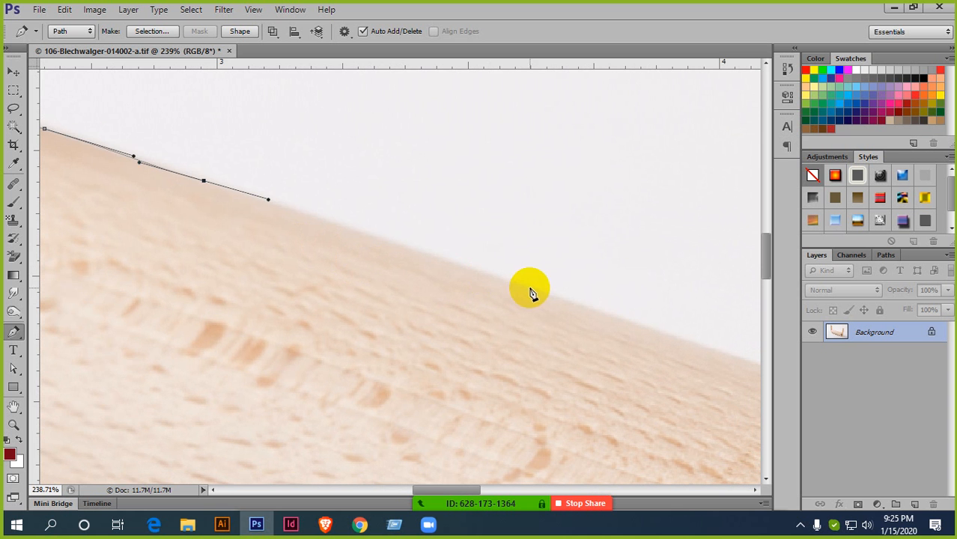
left_click_drag(530, 289, 254, 211)
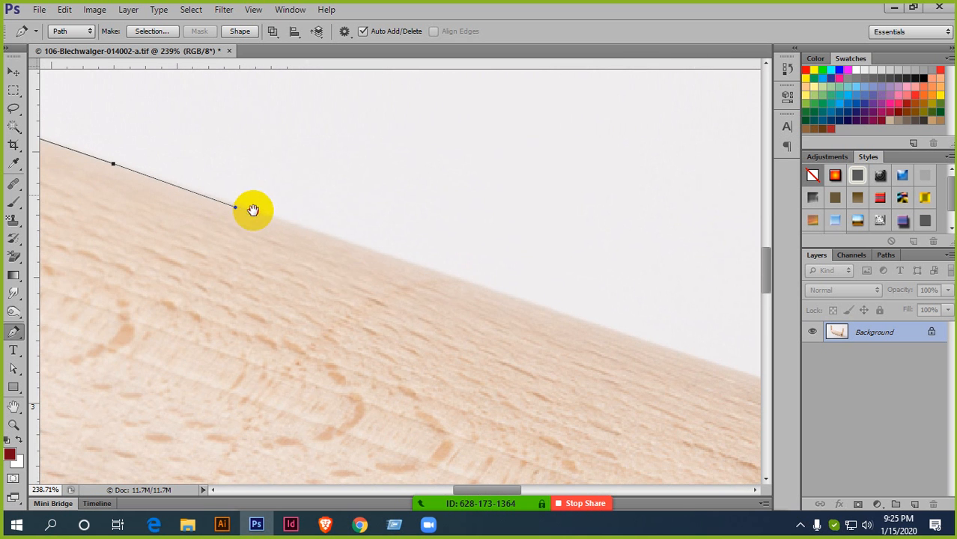
left_click(484, 286)
left_click(687, 352)
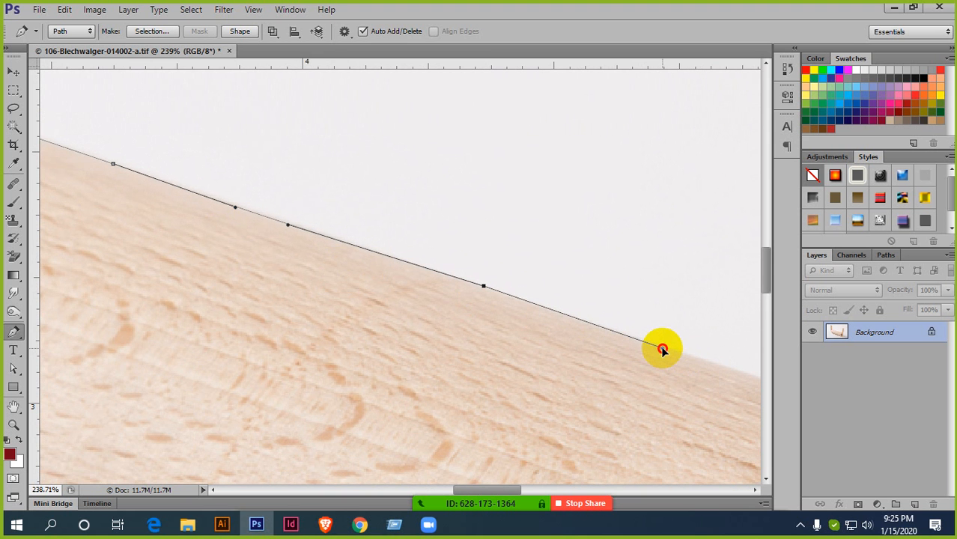
scroll(663, 351, "down", 1)
left_click_drag(674, 346, 317, 275)
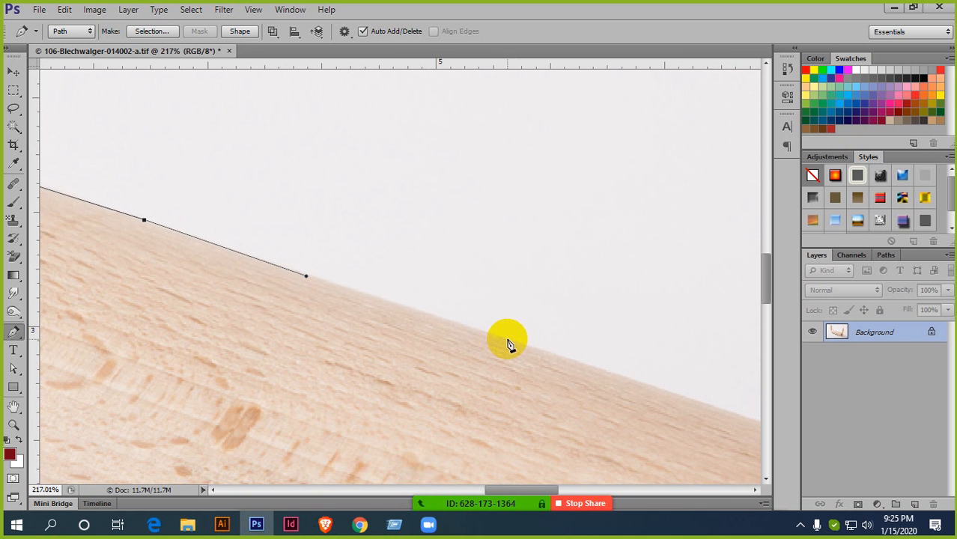
Add two smooth anchors along the roller's upper edge towards the right handle and nudge the last one onto the edge.
left_click_drag(508, 340, 288, 252)
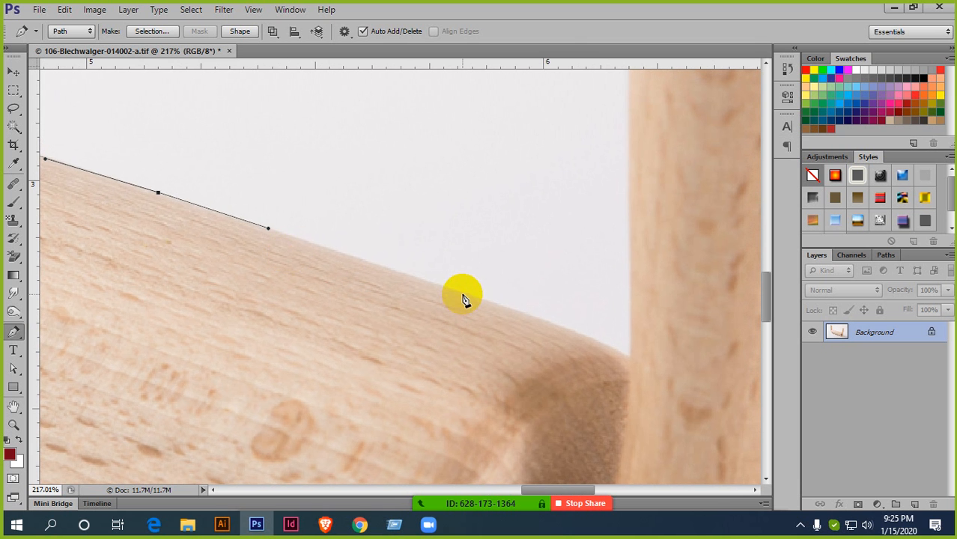
left_click_drag(466, 294, 568, 329)
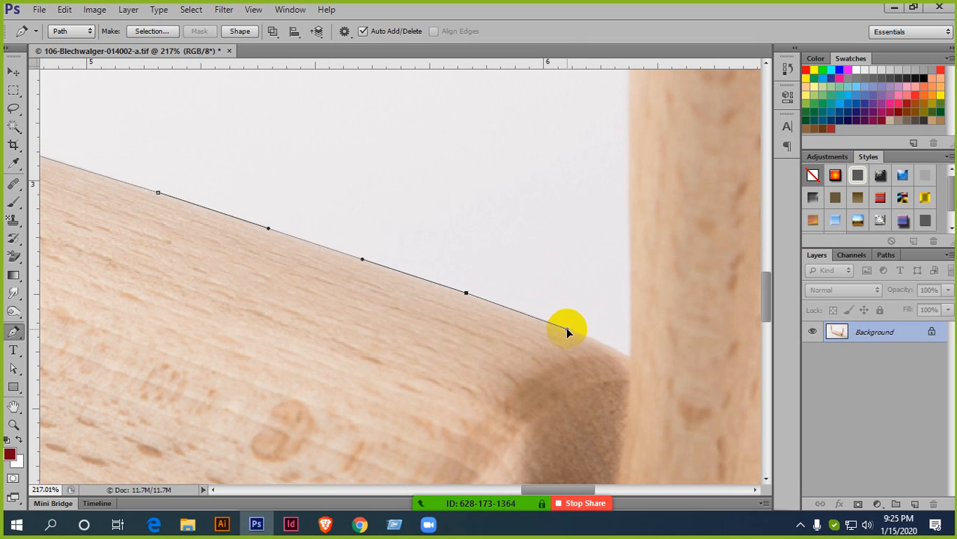
scroll(466, 300, "up", 5)
scroll(467, 307, "up", 3)
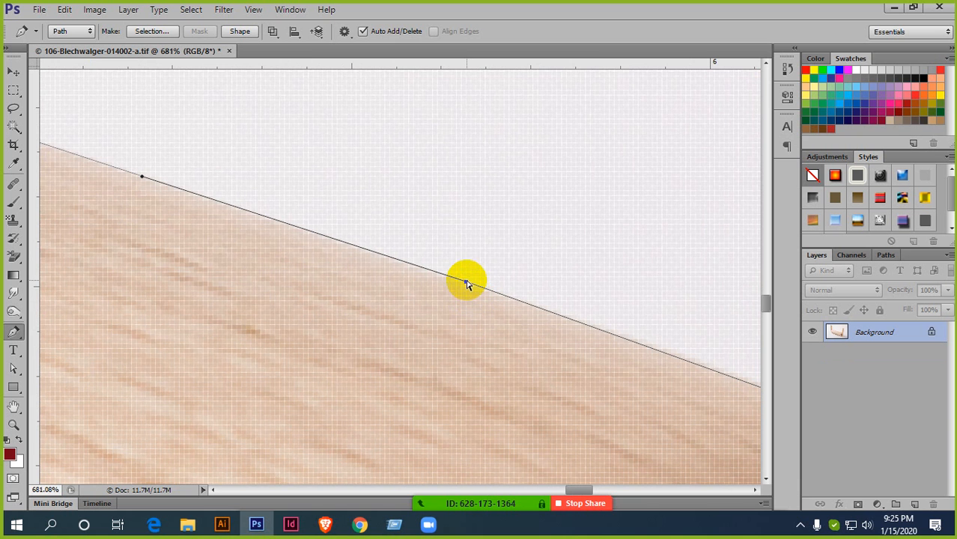
left_click_drag(466, 282, 465, 287)
scroll(466, 289, "down", 4)
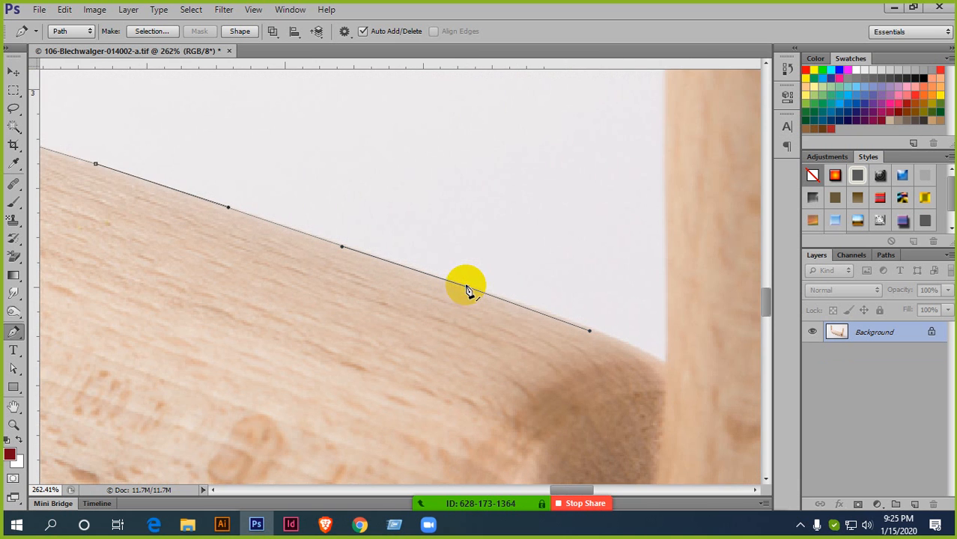
Place a corner anchor where the roller meets the right handle, align it to the junction and point its outgoing handle straight up.
left_click_drag(515, 316, 402, 295)
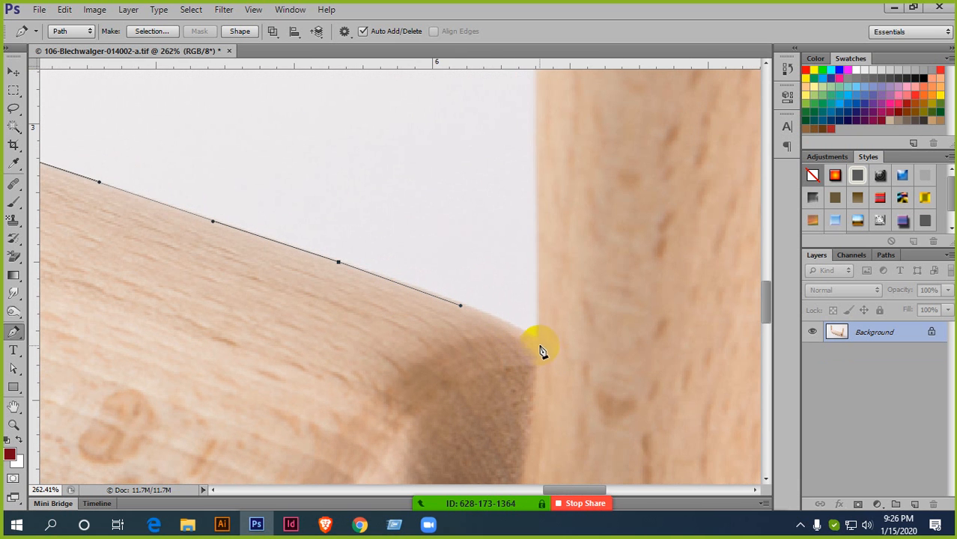
left_click_drag(533, 342, 529, 294)
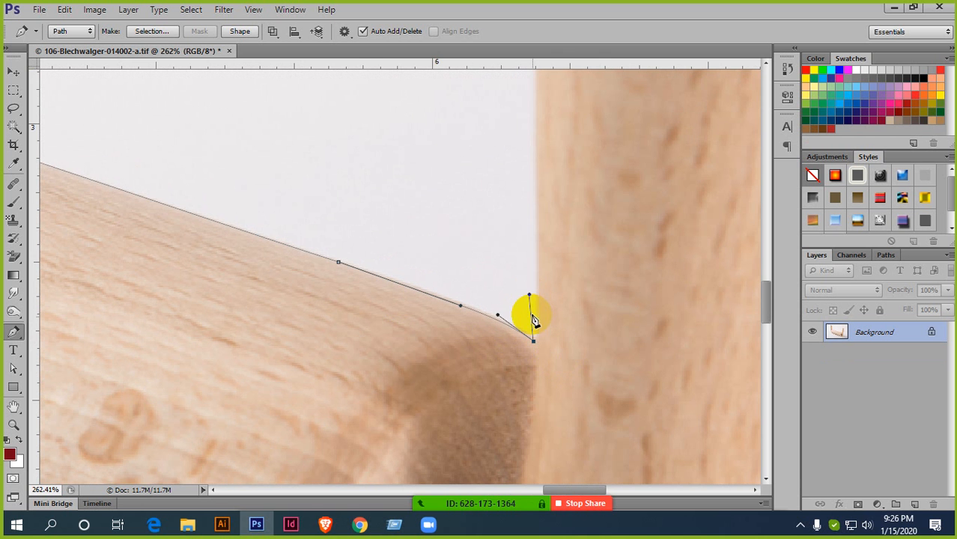
scroll(532, 330, "up", 4)
left_click_drag(536, 347, 544, 349)
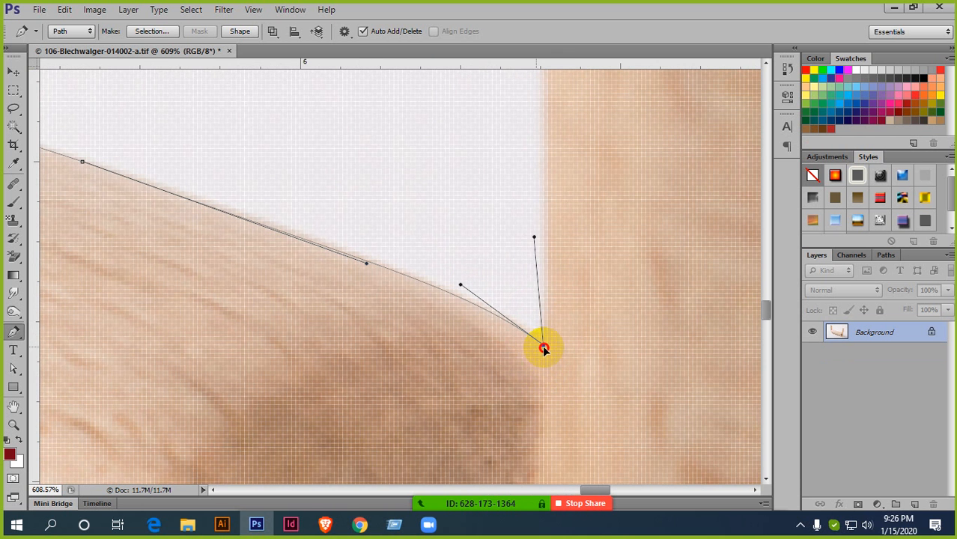
scroll(549, 354, "down", 2)
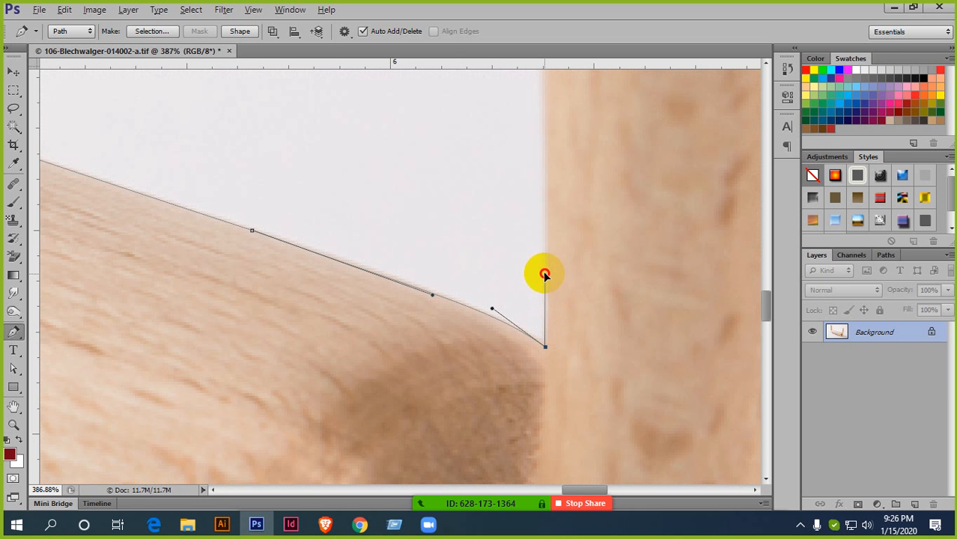
scroll(544, 274, "down", 2)
Continue the path up the right handle's inner edge with a smooth anchor above the roller junction.
left_click_drag(537, 272, 366, 331)
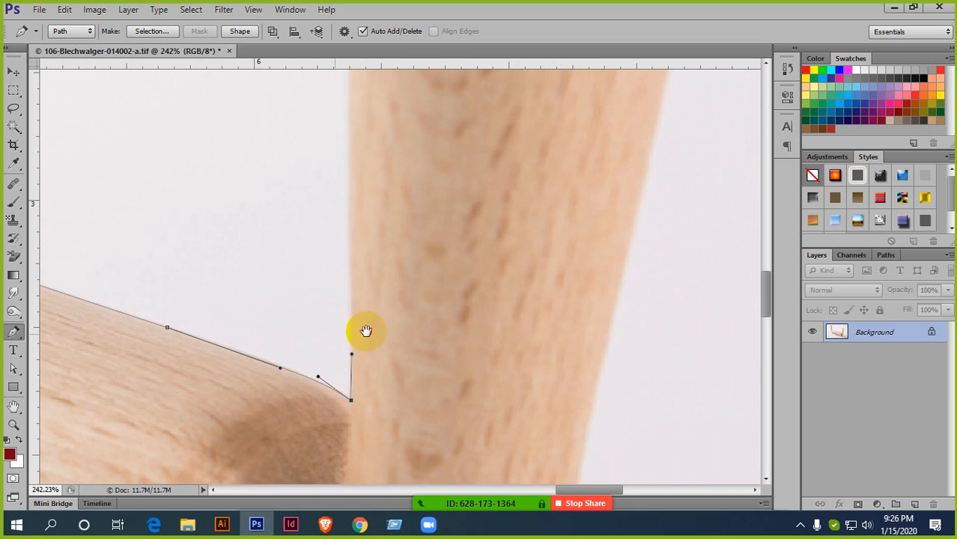
scroll(367, 331, "down", 2)
scroll(351, 261, "up", 2)
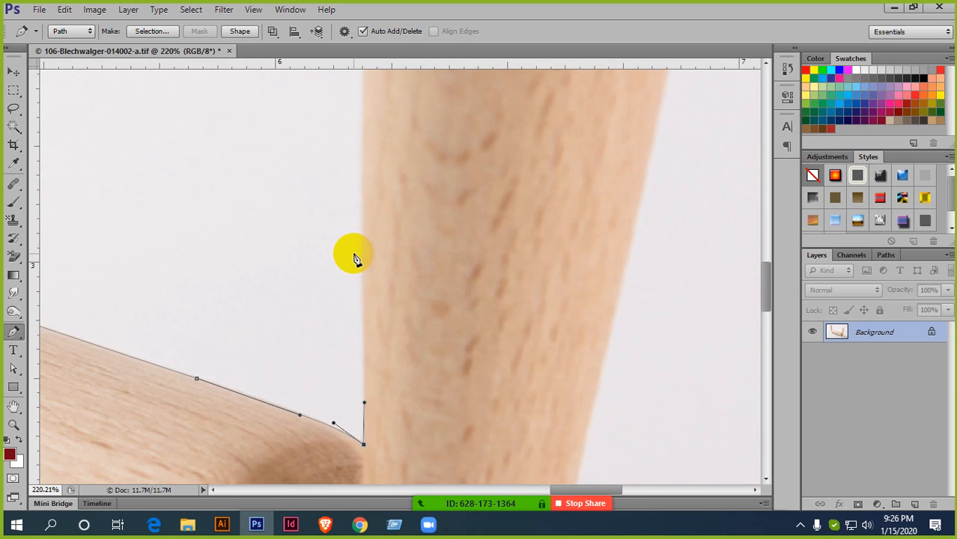
left_click_drag(365, 179, 365, 124)
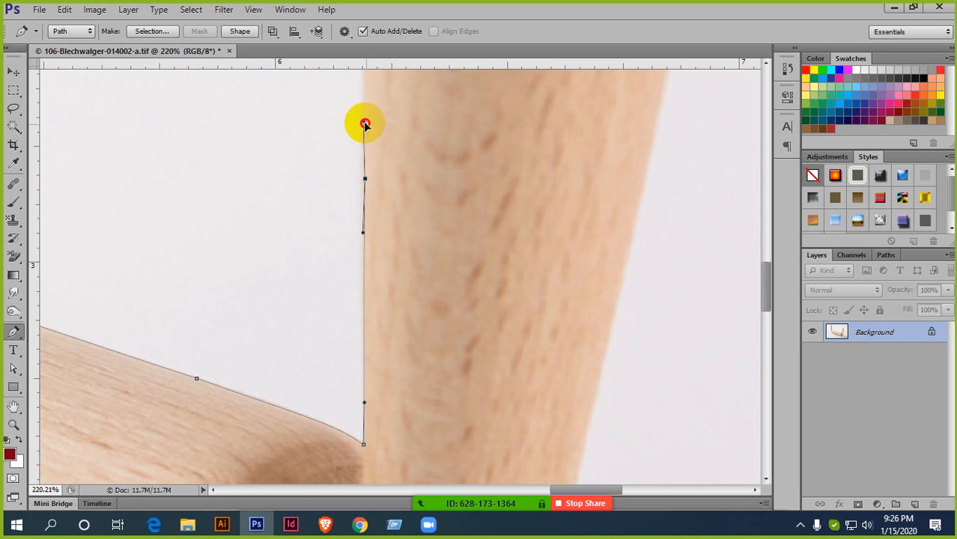
Extend the path up the right handle's inner edge with a smooth anchor where the handle widens.
scroll(379, 171, "down", 4)
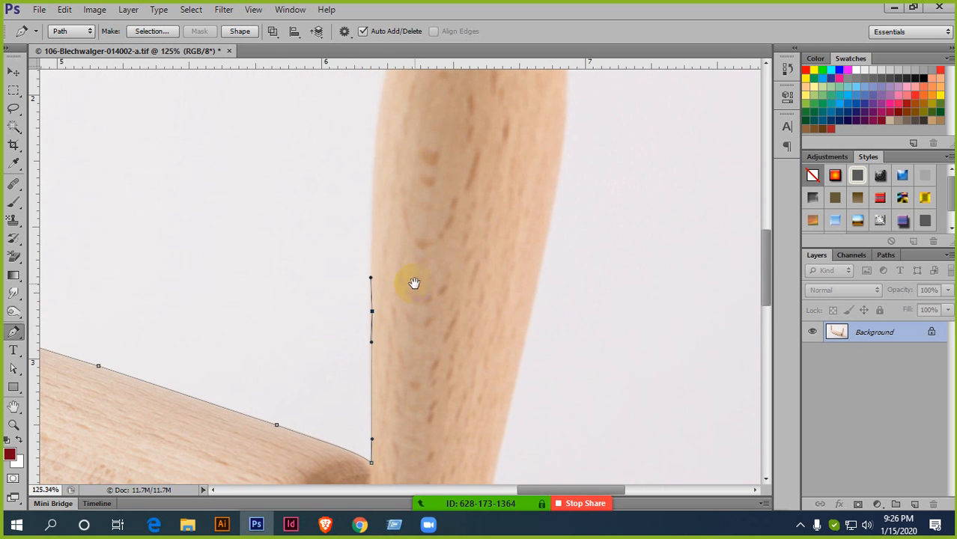
scroll(409, 277, "up", 2)
scroll(390, 254, "up", 1)
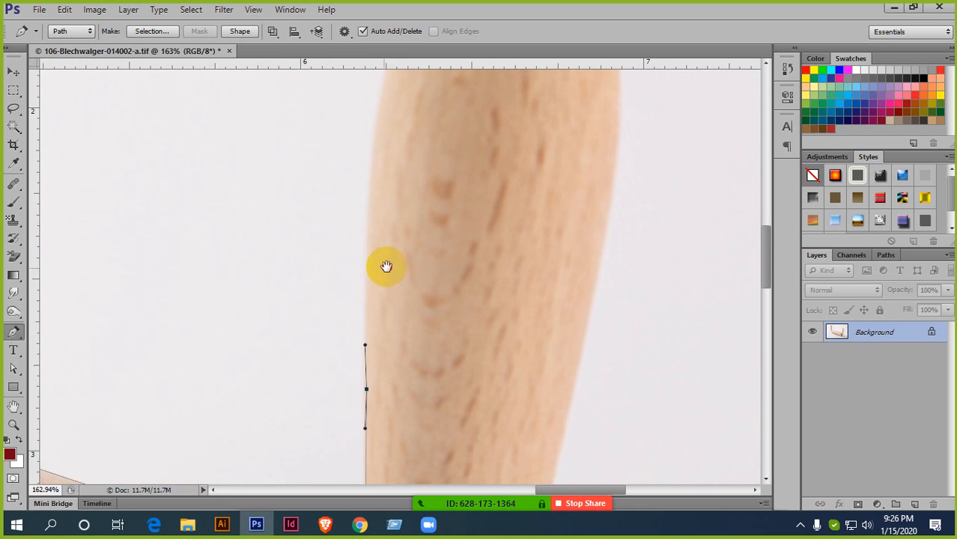
left_click_drag(387, 268, 363, 276)
left_click_drag(345, 153, 350, 103)
scroll(269, 284, "up", 1)
scroll(243, 241, "up", 1)
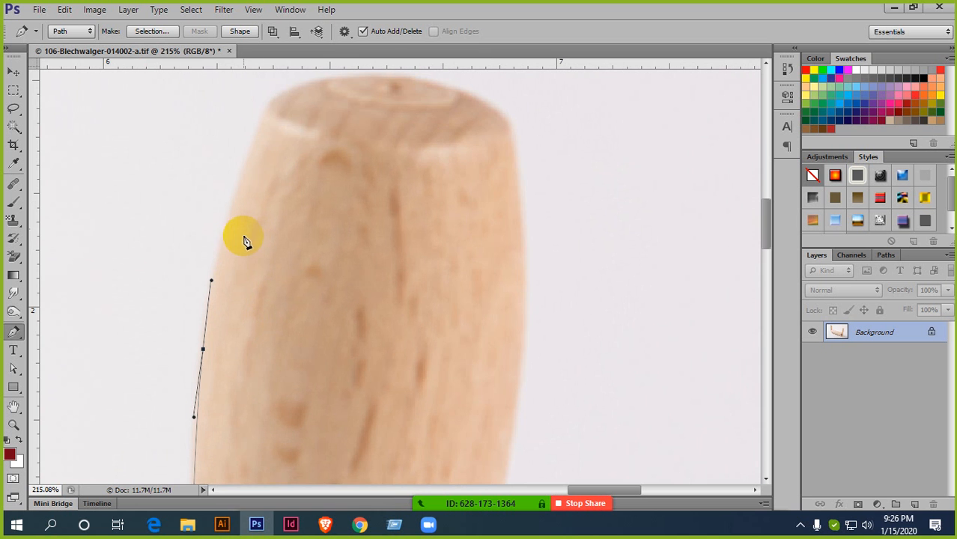
Curve the path over the right handle's top end with smooth anchors at the inner shoulder, the crown and the outer shoulder.
left_click_drag(265, 116, 283, 138)
scroll(292, 135, "up", 2)
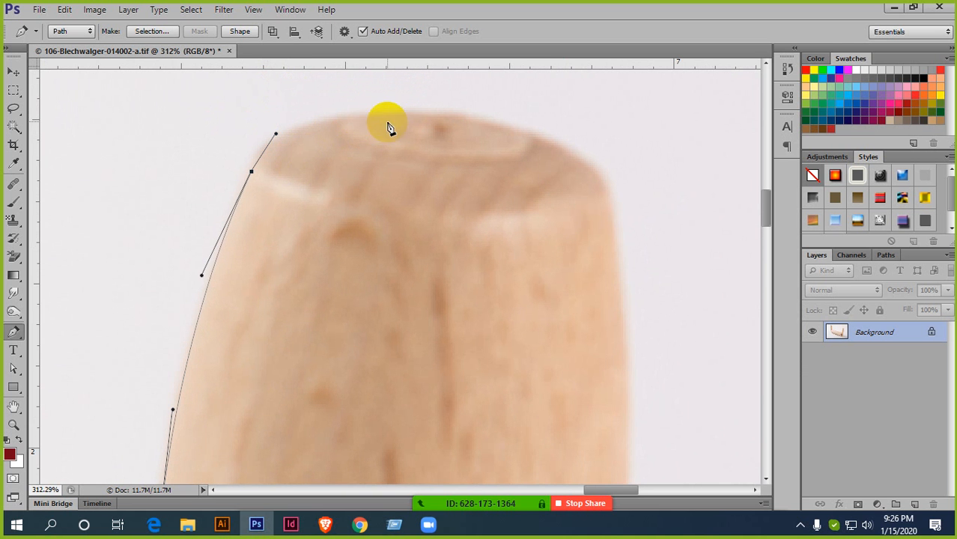
left_click_drag(399, 113, 418, 146)
scroll(457, 151, "up", 3)
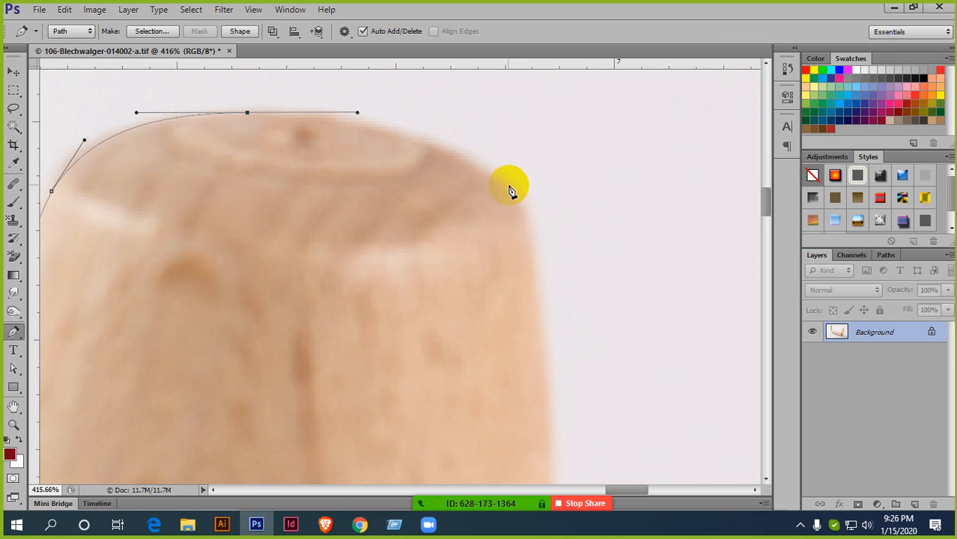
left_click_drag(507, 183, 586, 170)
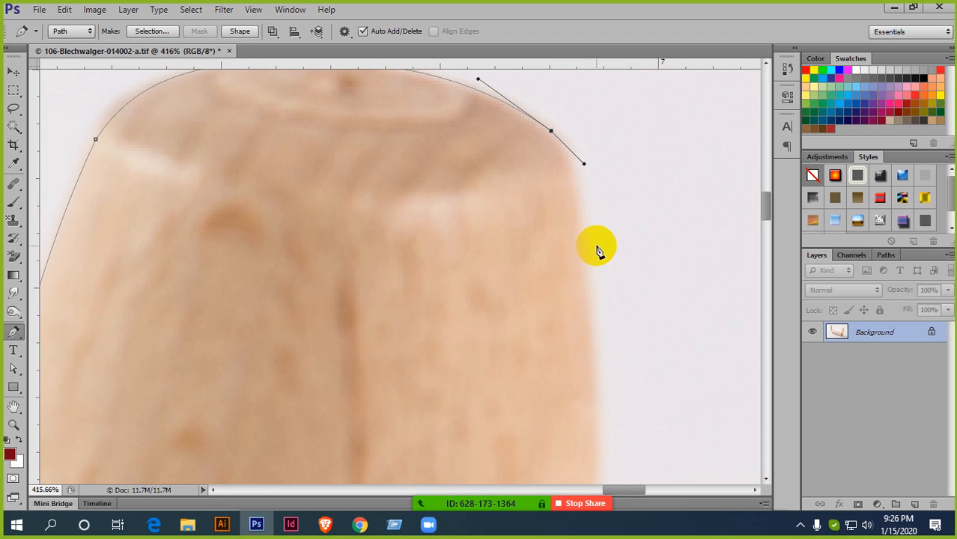
Continue the path down the upper part of the right handle's outer edge with two smooth anchors.
left_click_drag(577, 233, 438, 142)
scroll(579, 278, "down", 3)
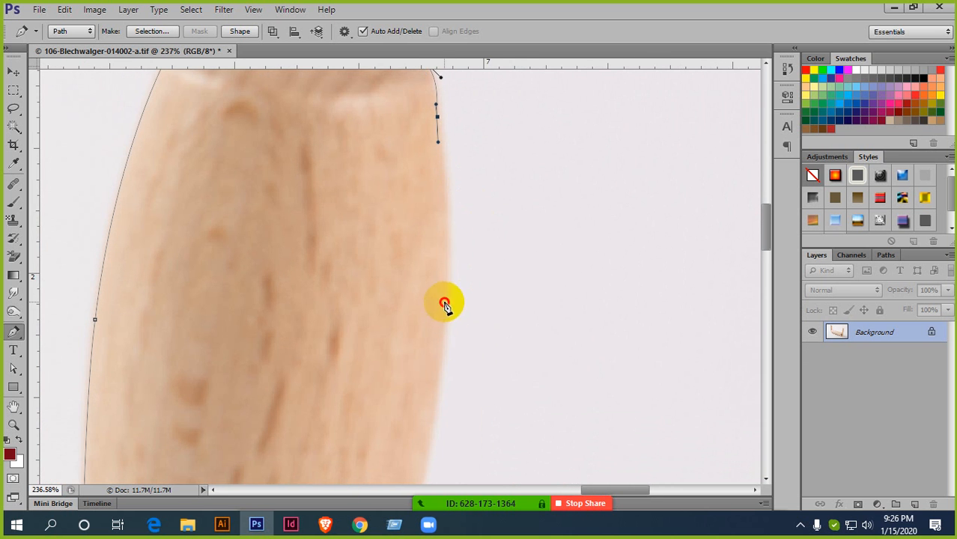
left_click_drag(445, 303, 434, 392)
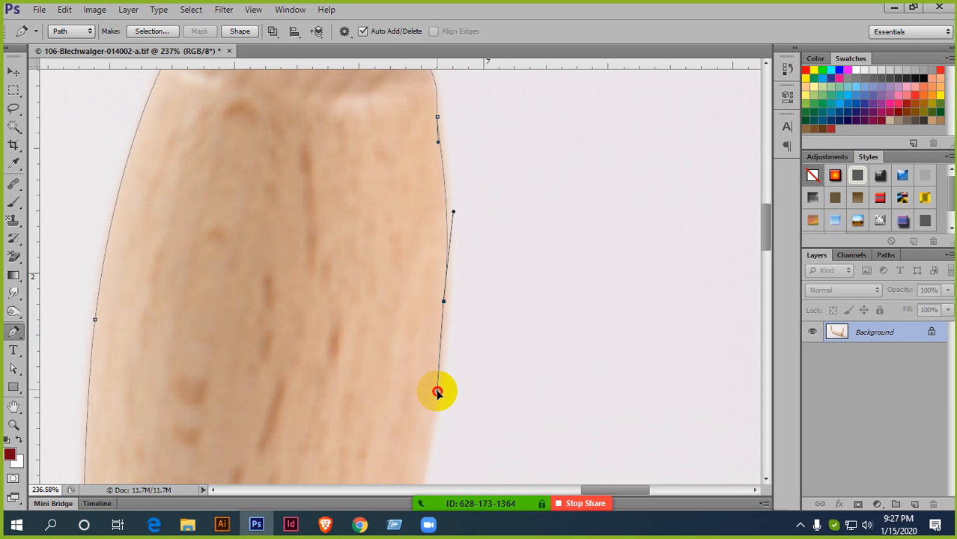
Add two smooth anchors along the tapering middle of the right handle's outer edge, above the neck.
left_click_drag(502, 323, 654, 197)
scroll(677, 279, "down", 1)
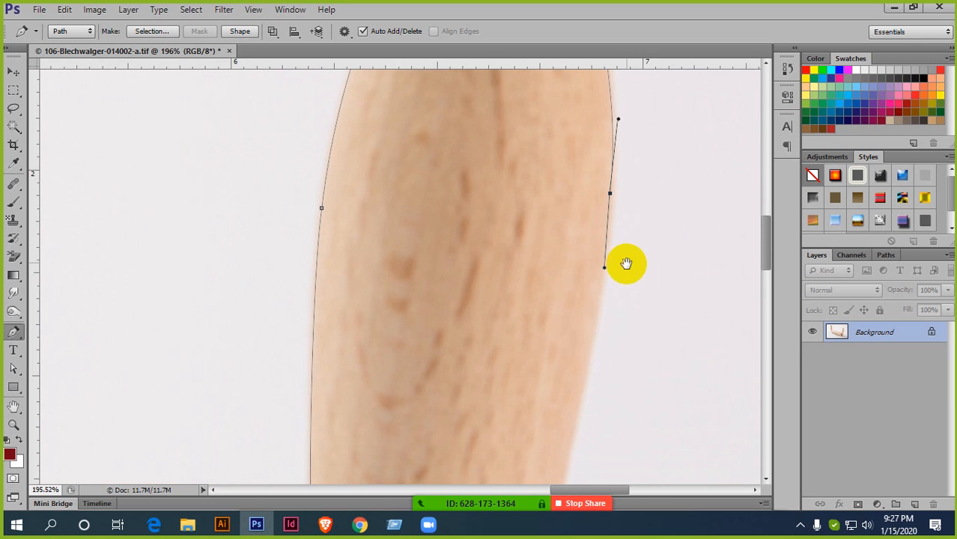
left_click_drag(626, 263, 669, 206)
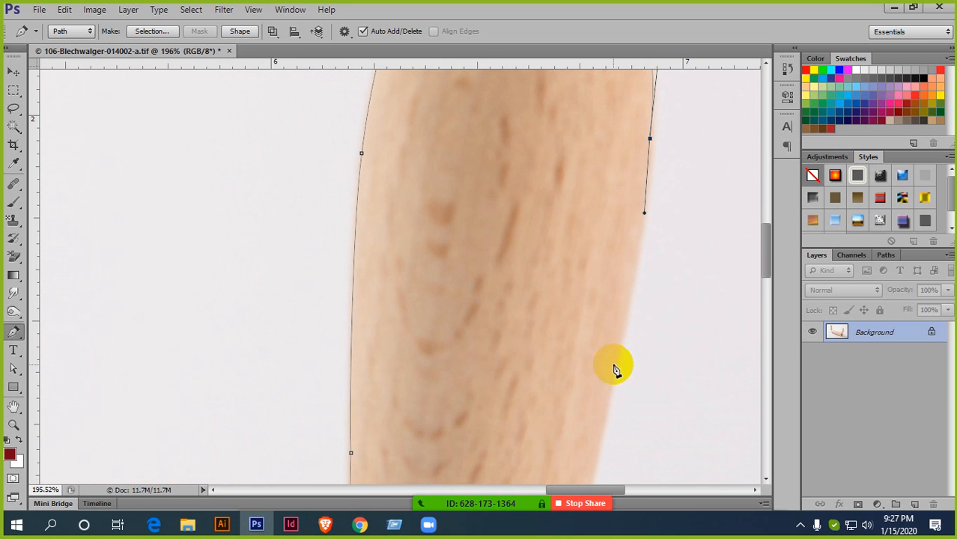
left_click_drag(613, 366, 601, 448)
left_click_drag(652, 412, 593, 191)
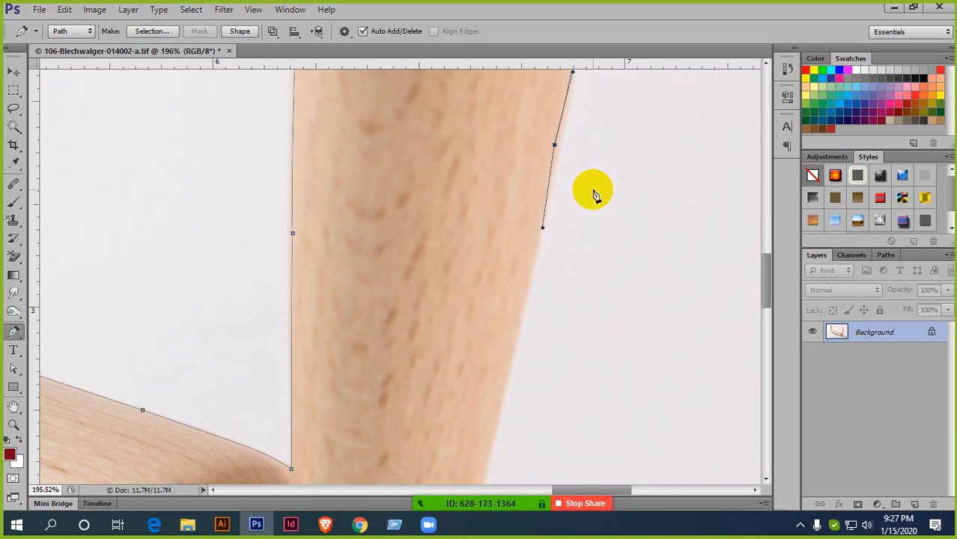
scroll(547, 271, "up", 3)
scroll(541, 267, "down", 4)
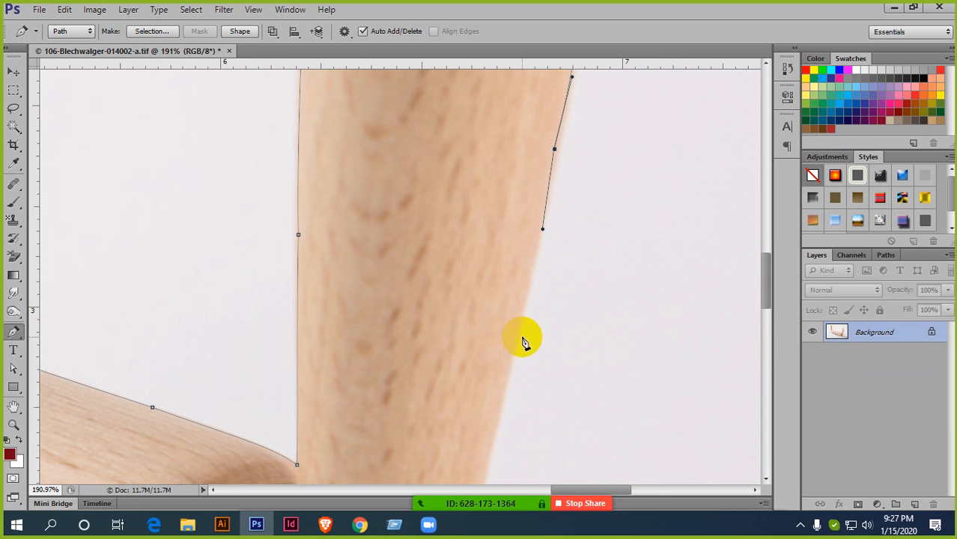
left_click_drag(515, 352, 501, 412)
Carry the path around the right handle's narrow neck and onto its bulging lower end with smooth anchors.
left_click_drag(568, 370, 643, 158)
scroll(610, 282, "up", 3)
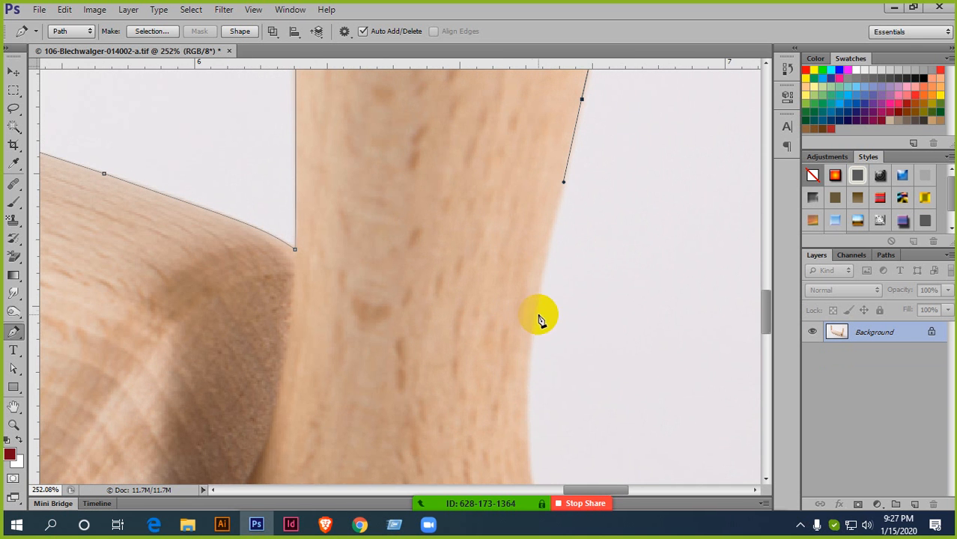
left_click_drag(532, 306, 555, 155)
key("space")
left_click_drag(515, 290, 622, 155)
key("space")
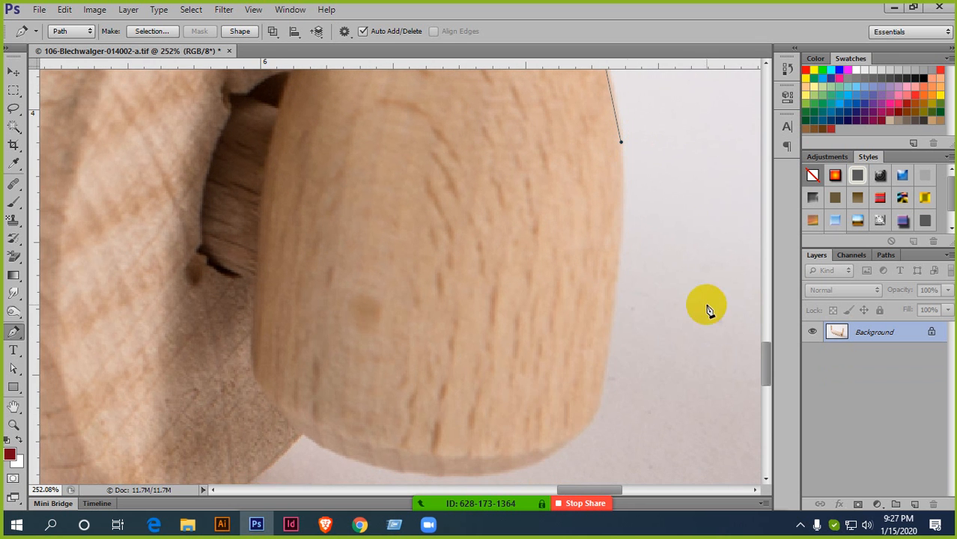
Round the right handle's lower end with smooth anchors and close the path where the handle meets the roller.
key("space")
left_click_drag(620, 289, 648, 307)
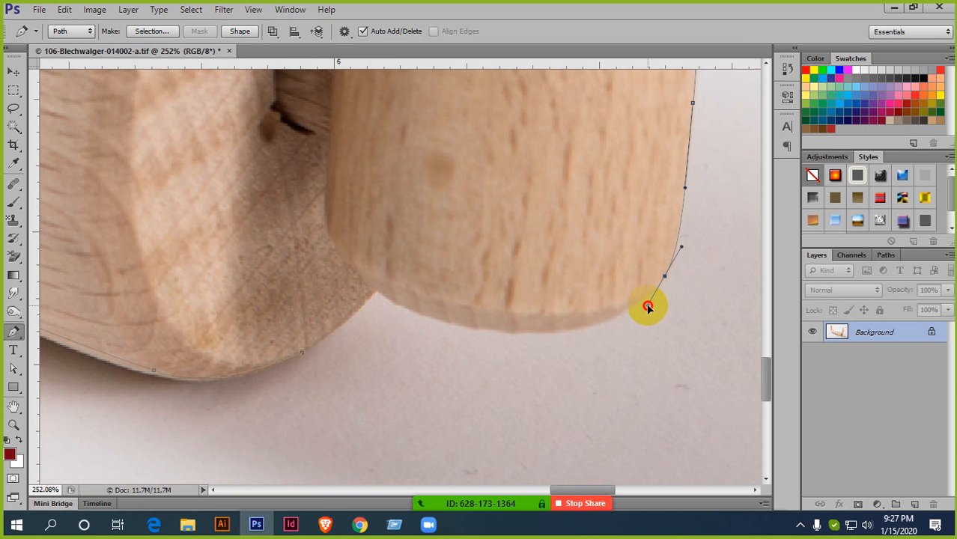
left_click_drag(542, 333, 497, 332)
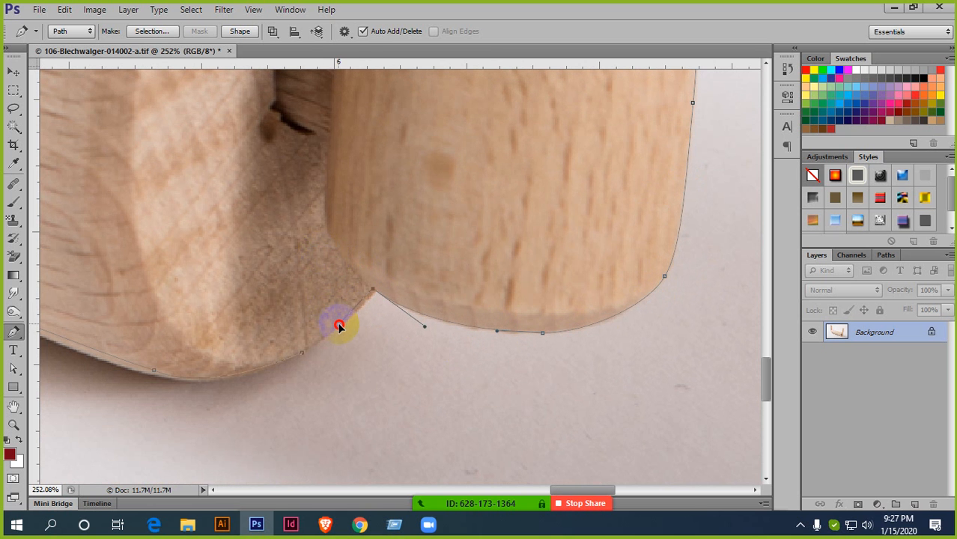
Inspect the closed path at the roller's lower end and around the whole rolling pin.
left_click_drag(323, 313, 521, 207)
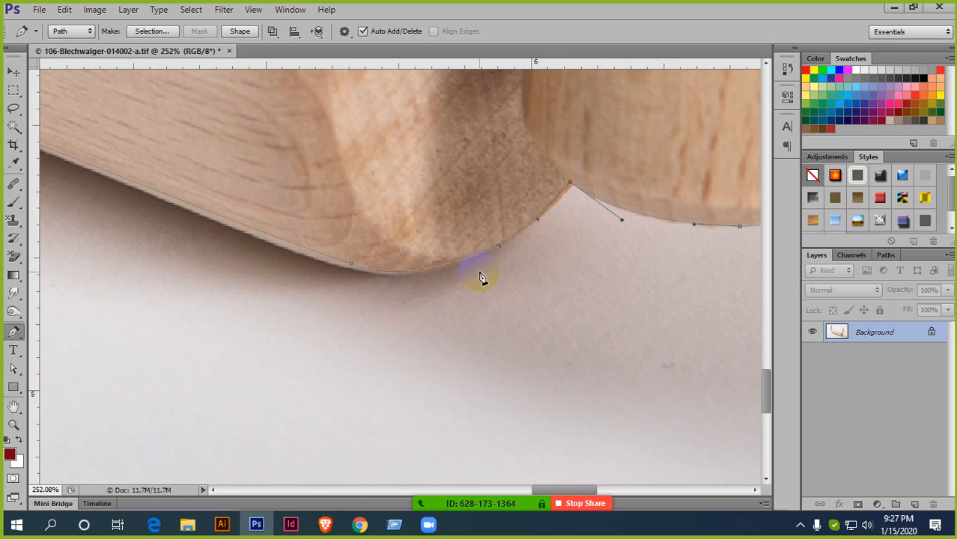
scroll(514, 263, "up", 2)
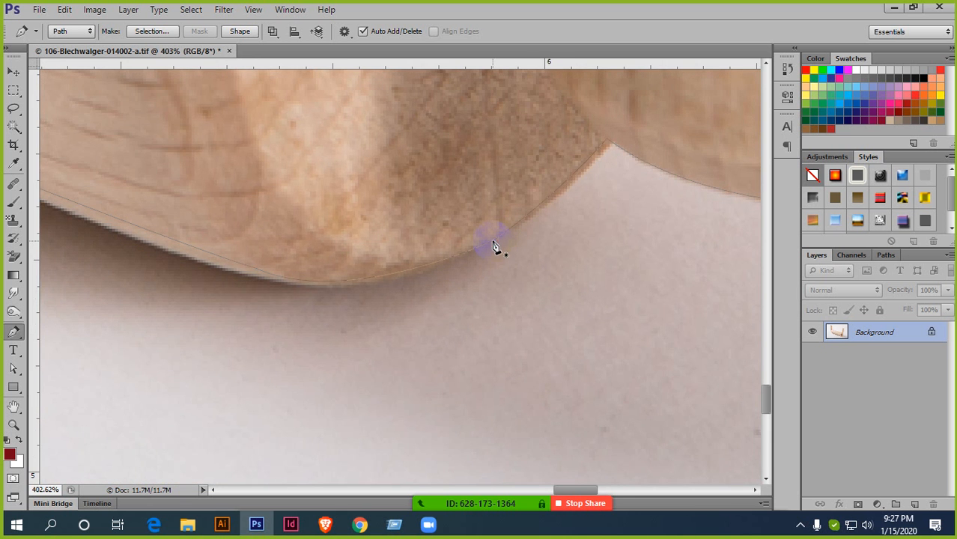
scroll(494, 247, "down", 10)
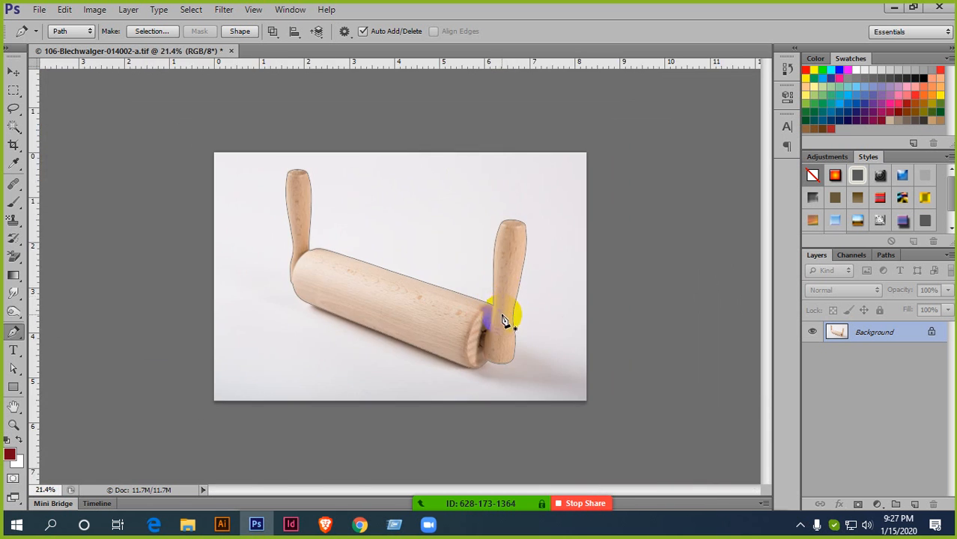
scroll(503, 320, "up", 1)
scroll(494, 308, "down", 1)
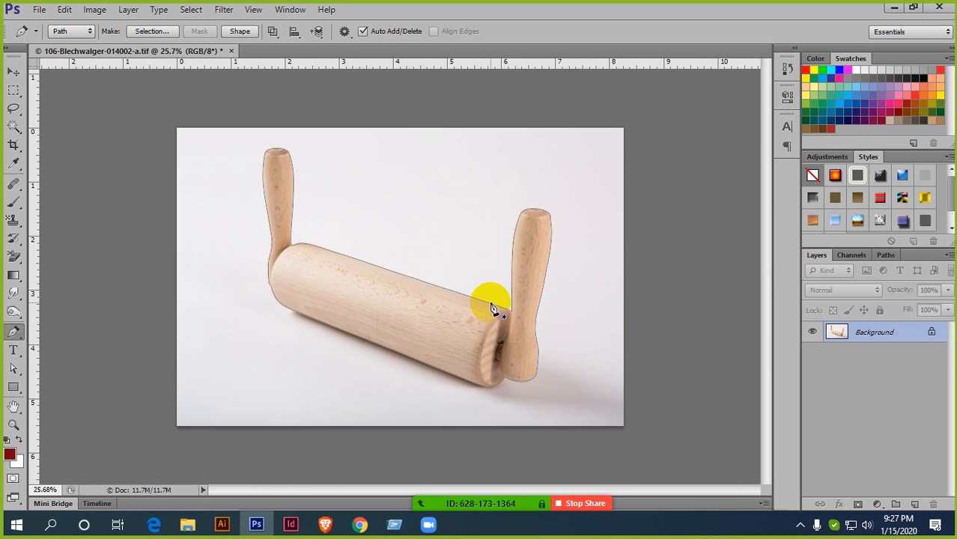
scroll(489, 305, "up", 1)
scroll(489, 301, "down", 2)
scroll(486, 403, "up", 2)
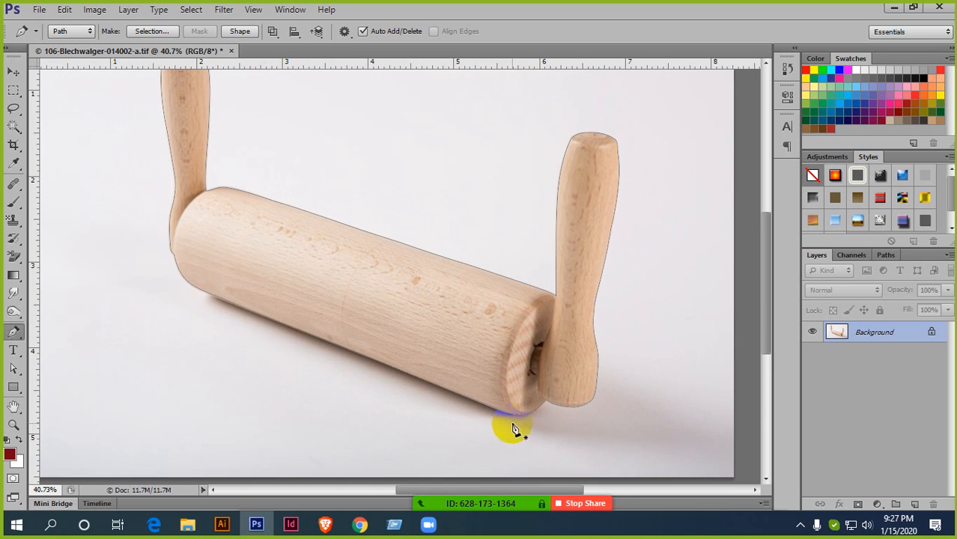
scroll(450, 360, "down", 2)
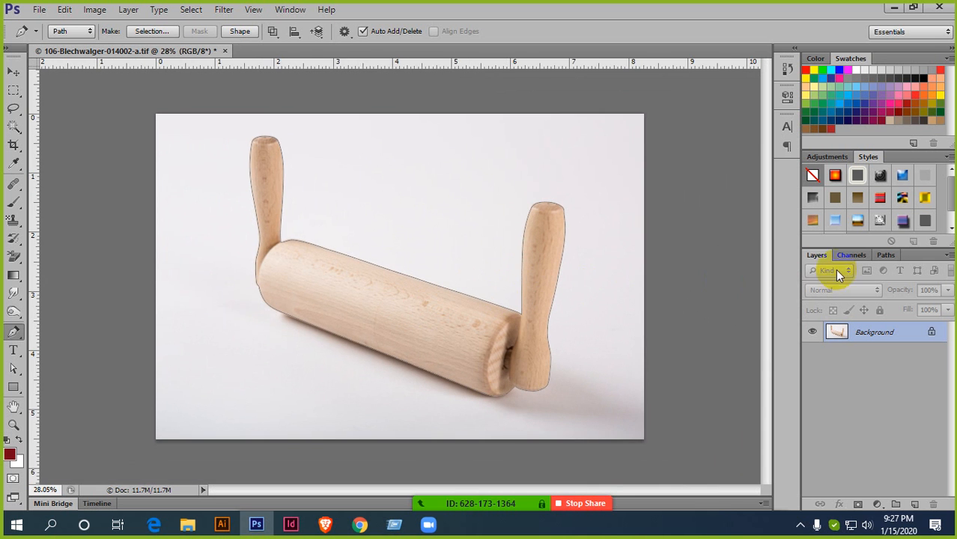
Save the work path under the name Path 1 and save the image file.
left_click(887, 256)
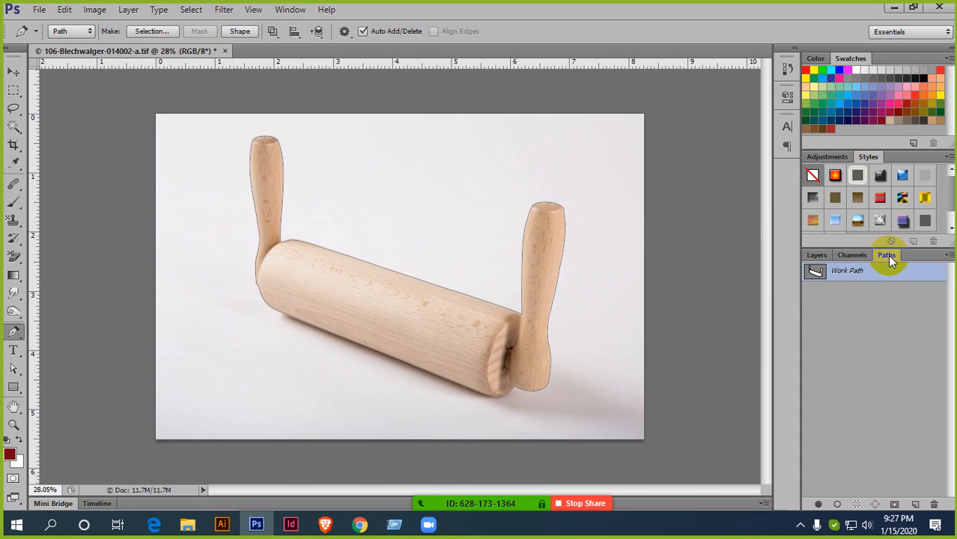
double_click(816, 272)
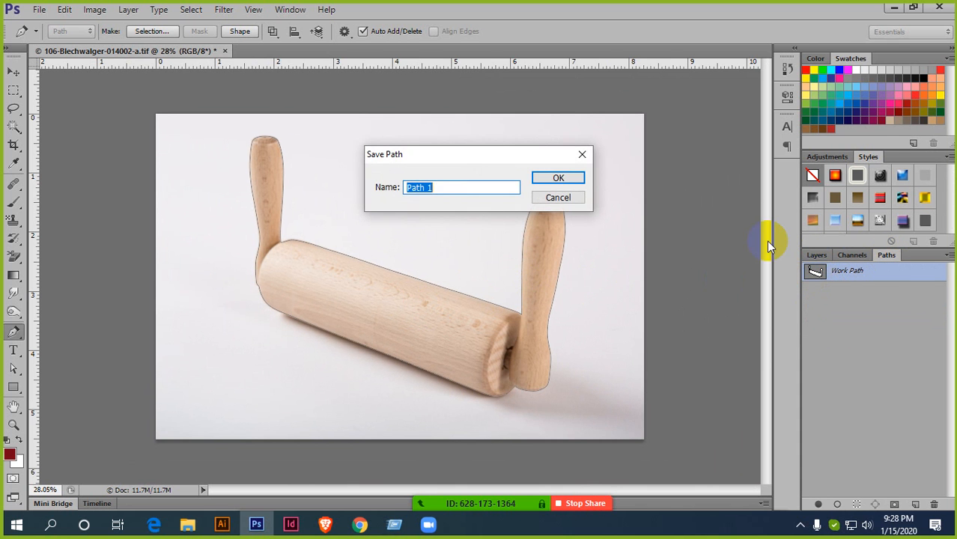
left_click(548, 177)
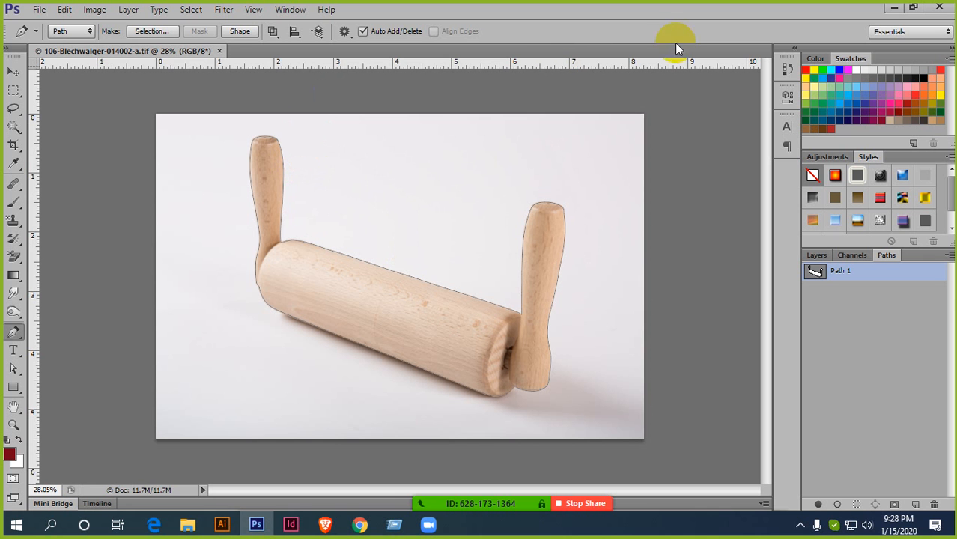
left_click(39, 10)
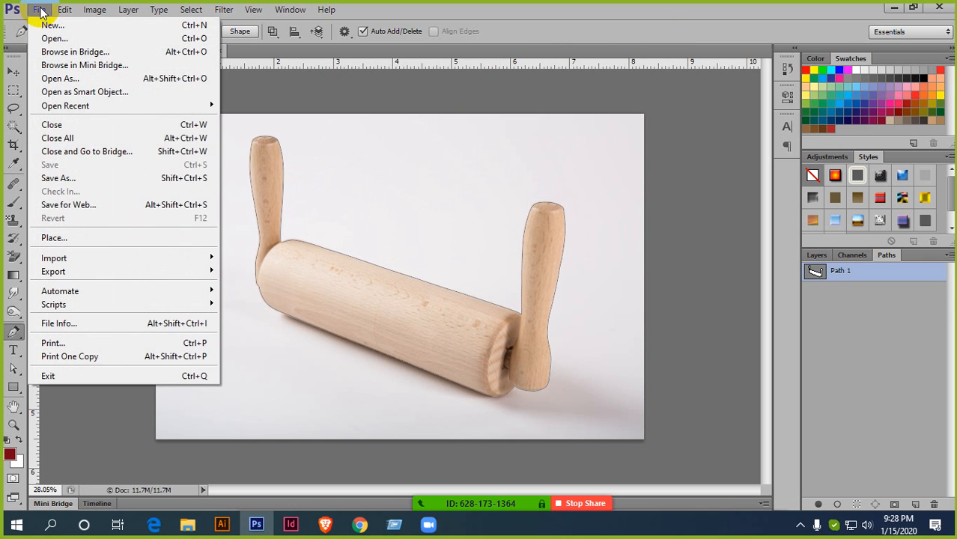
left_click(504, 28)
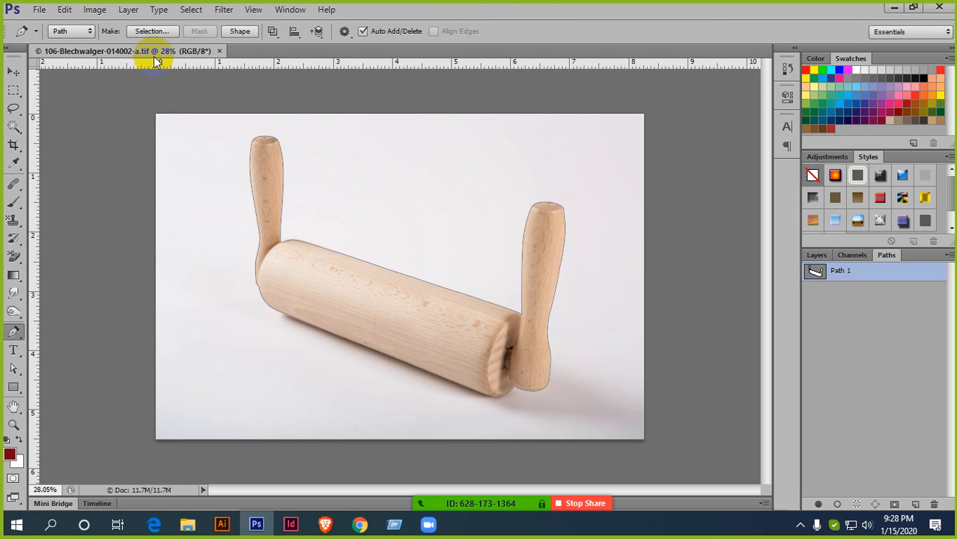
Switch to the desktop, refresh it and open the Image folder to look through its photos.
left_click(894, 13)
right_click(381, 99)
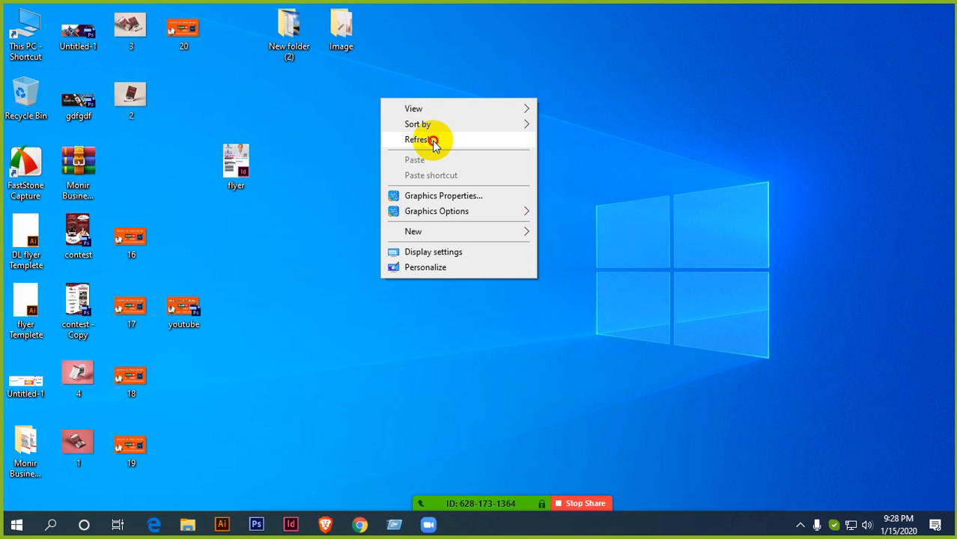
left_click(419, 140)
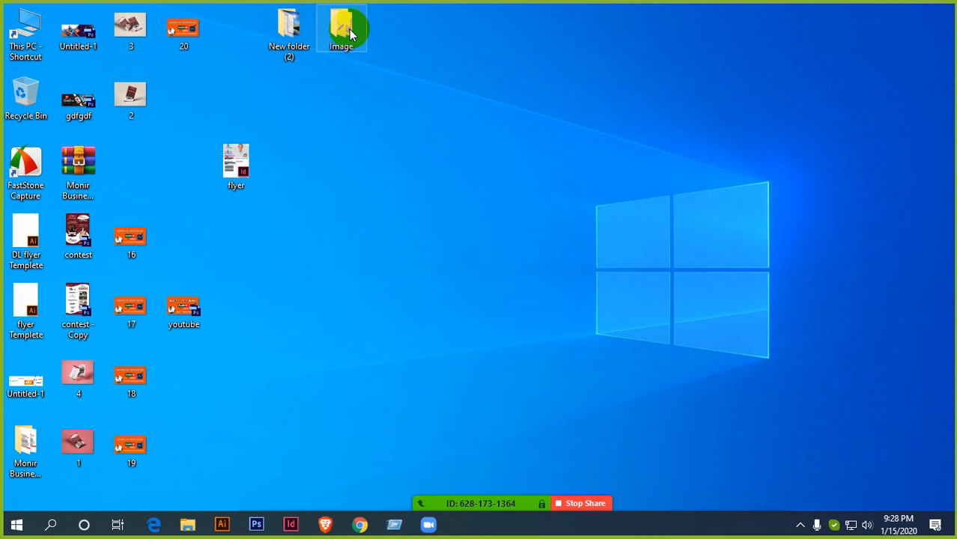
double_click(349, 33)
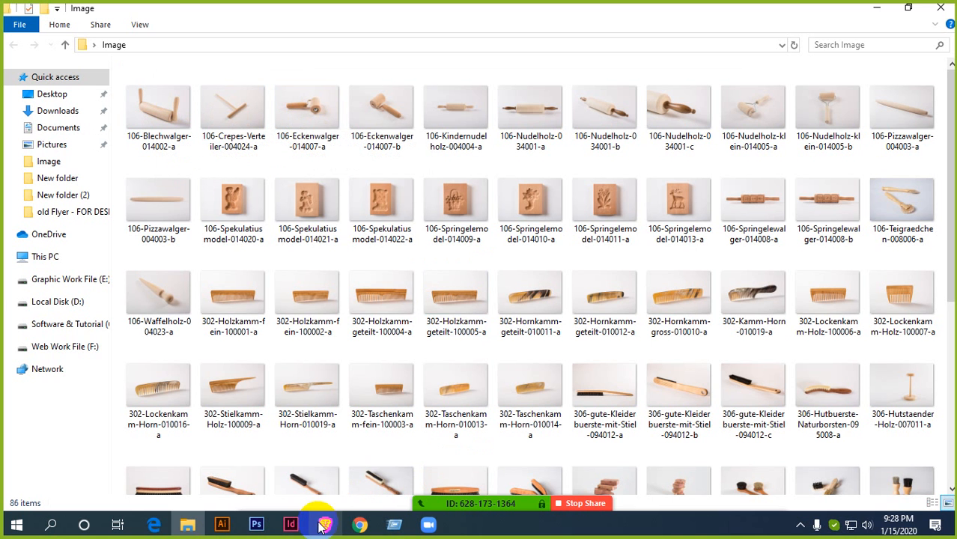
Return to Photoshop and set up a Save As copy of the image in Photoshop PSD format with the file name 1.
left_click(253, 525)
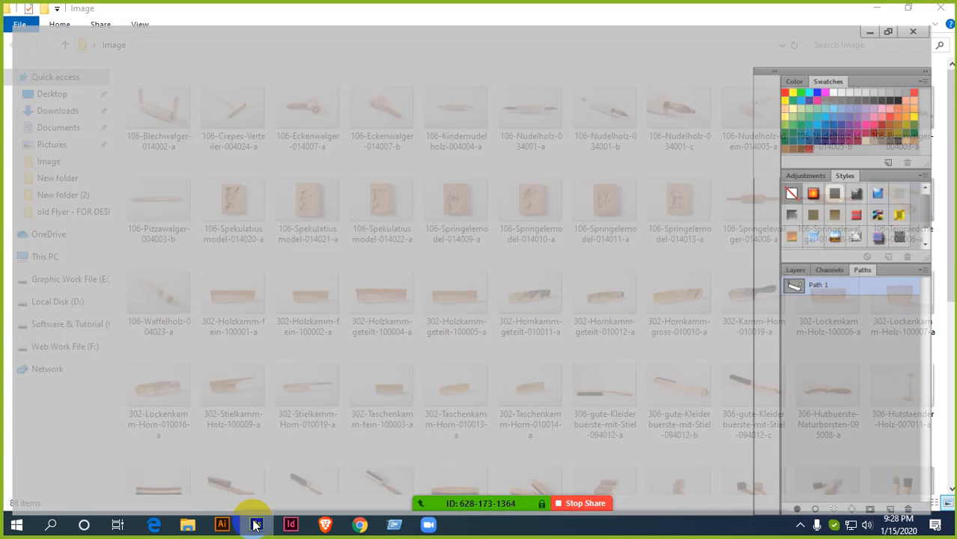
scroll(425, 237, "up", 2)
scroll(424, 236, "down", 2)
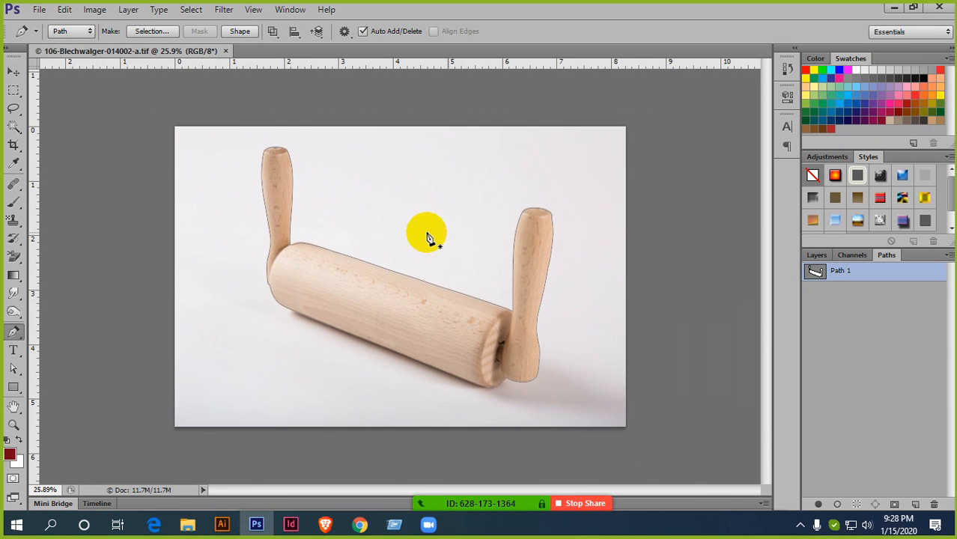
scroll(450, 238, "up", 1)
scroll(547, 236, "down", 2)
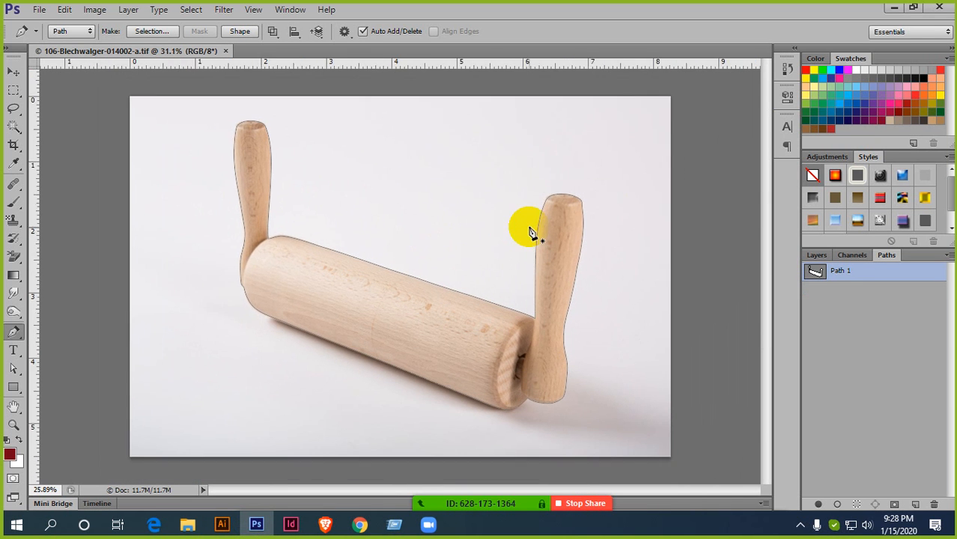
left_click(40, 11)
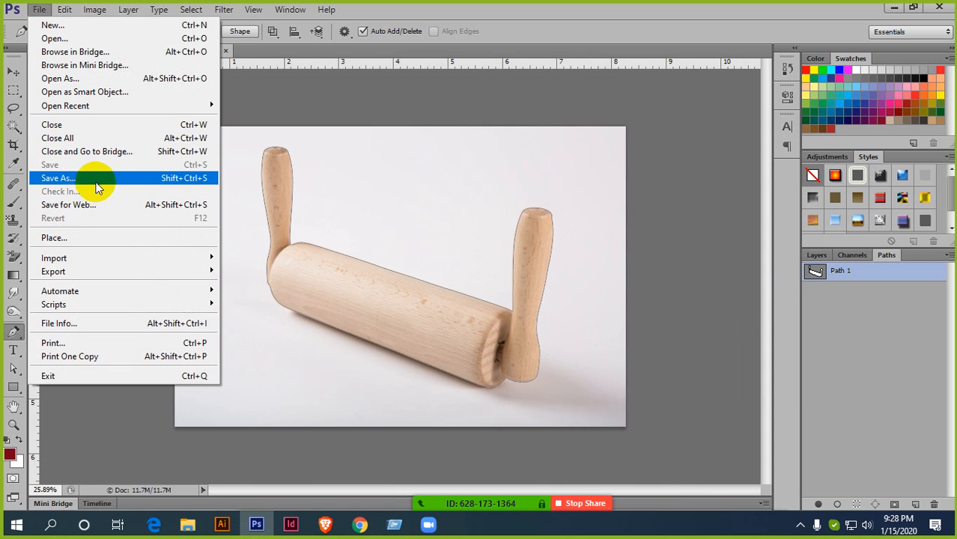
left_click(93, 179)
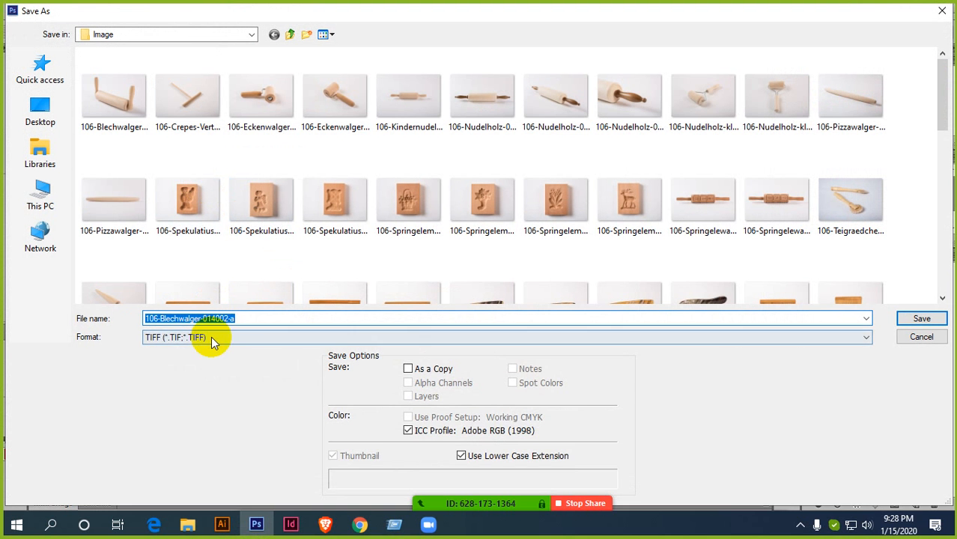
left_click(213, 339)
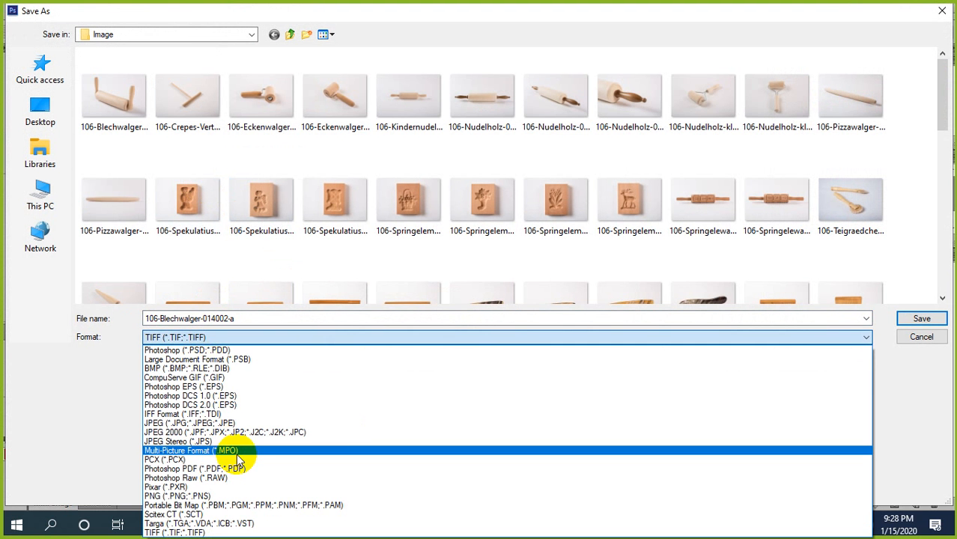
left_click(225, 351)
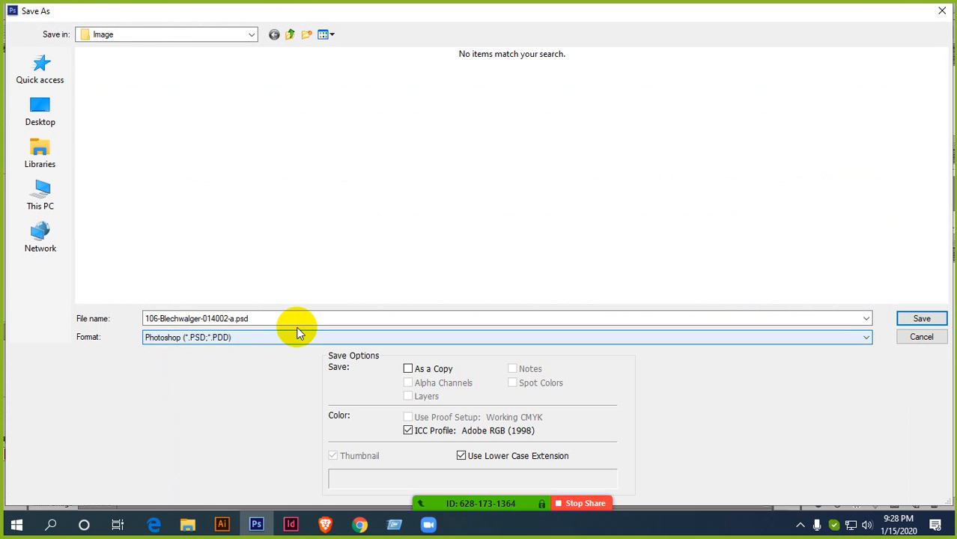
double_click(267, 317)
type("1")
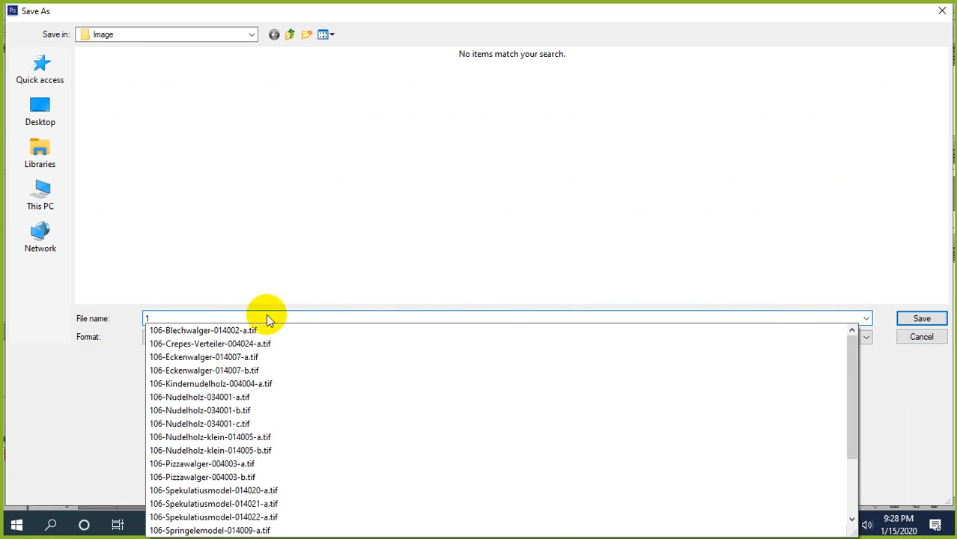
left_click(277, 263)
Create a folder named Path on the Desktop and save 1.psd inside it.
left_click(41, 109)
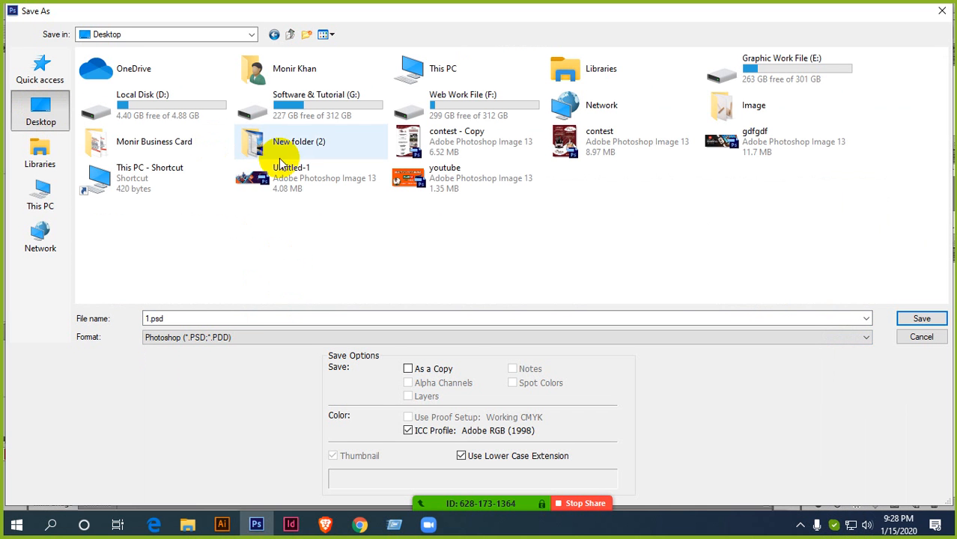
right_click(318, 237)
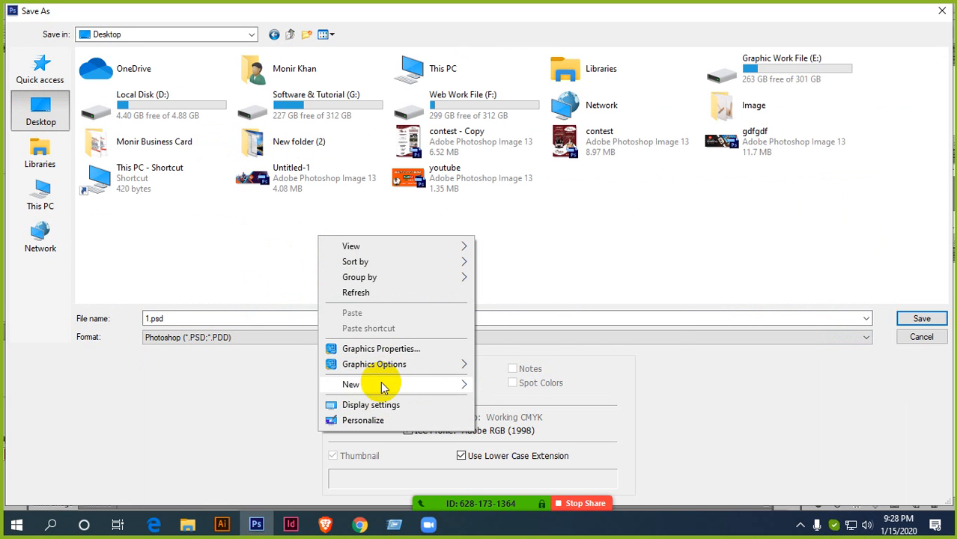
mouse_move(381, 386)
left_click(525, 211)
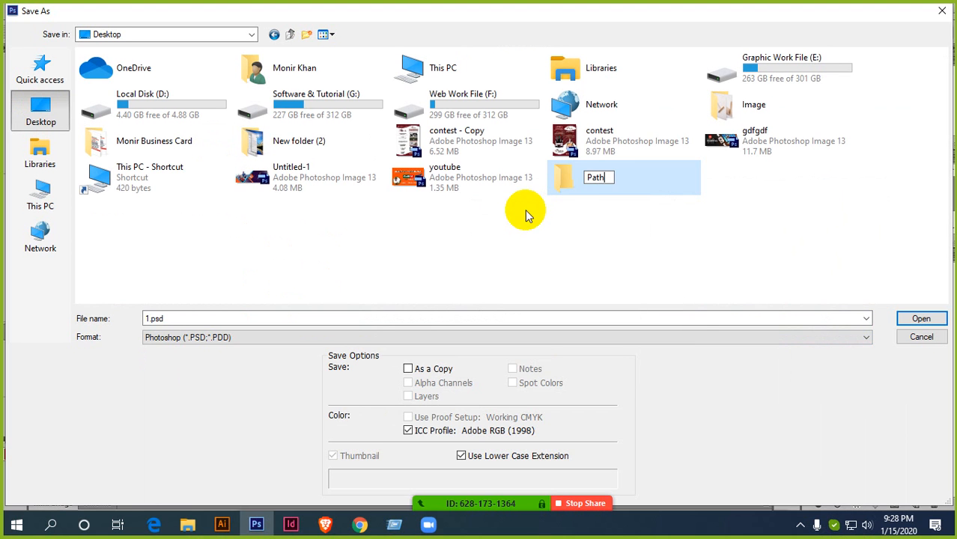
key("Return")
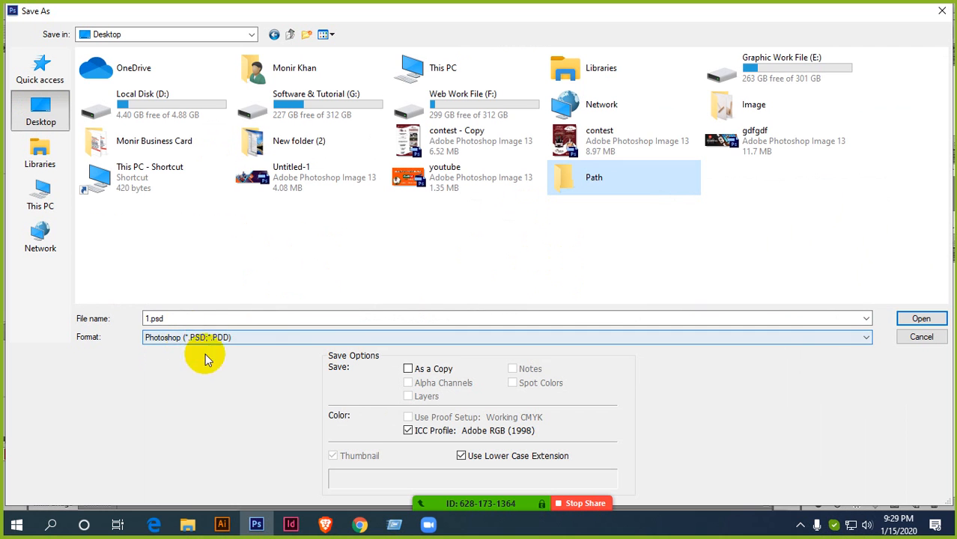
double_click(618, 180)
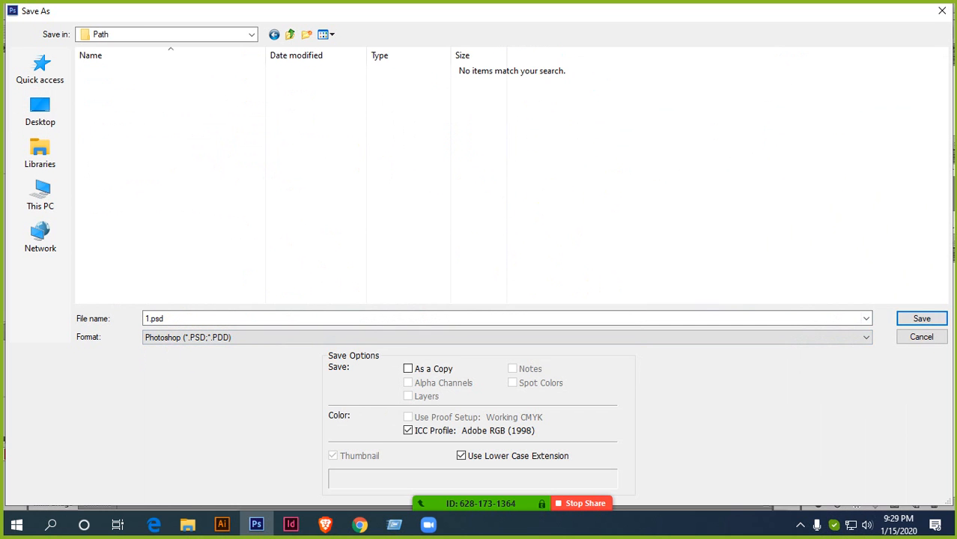
left_click(918, 319)
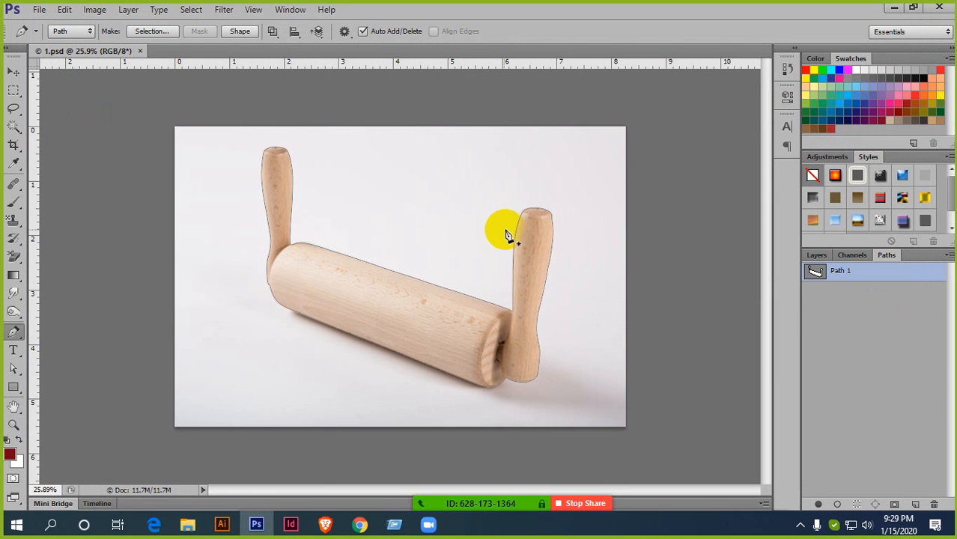
Load Path 1 around the rolling pin as a selection.
scroll(493, 237, "down", 3)
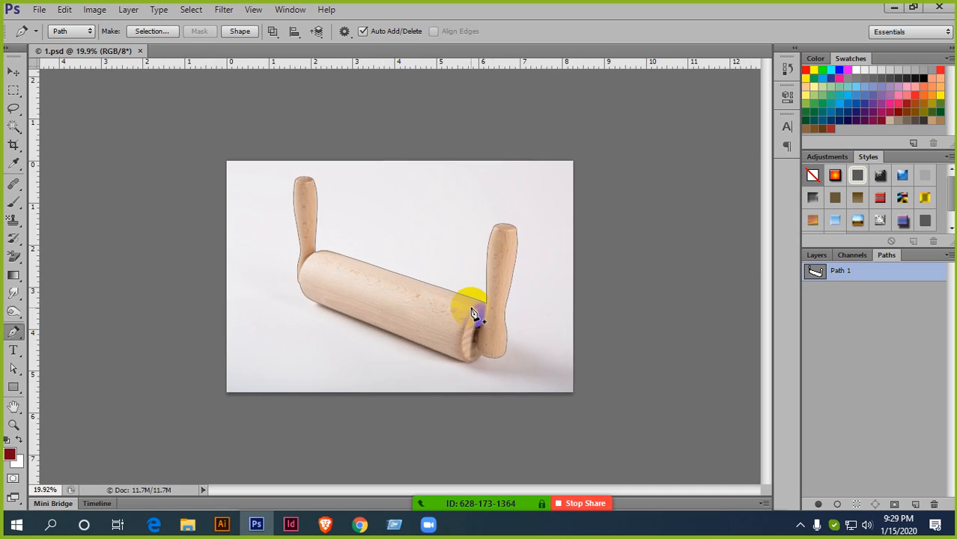
scroll(469, 305, "up", 5)
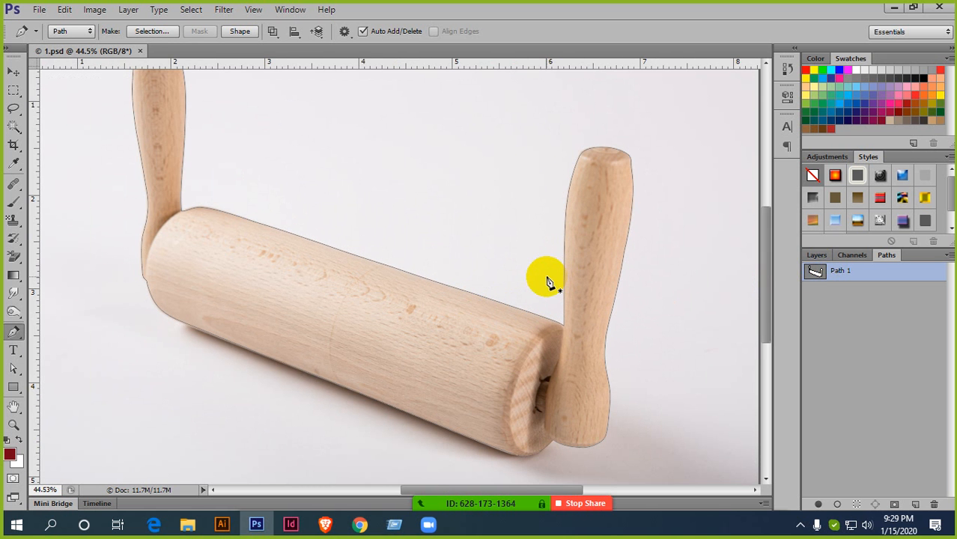
key("ctrl+Return")
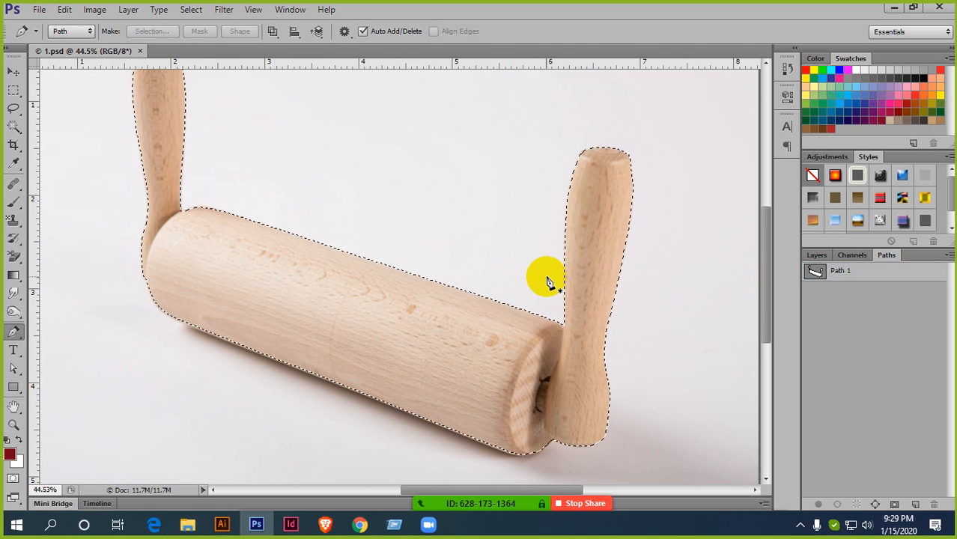
scroll(547, 277, "down", 2)
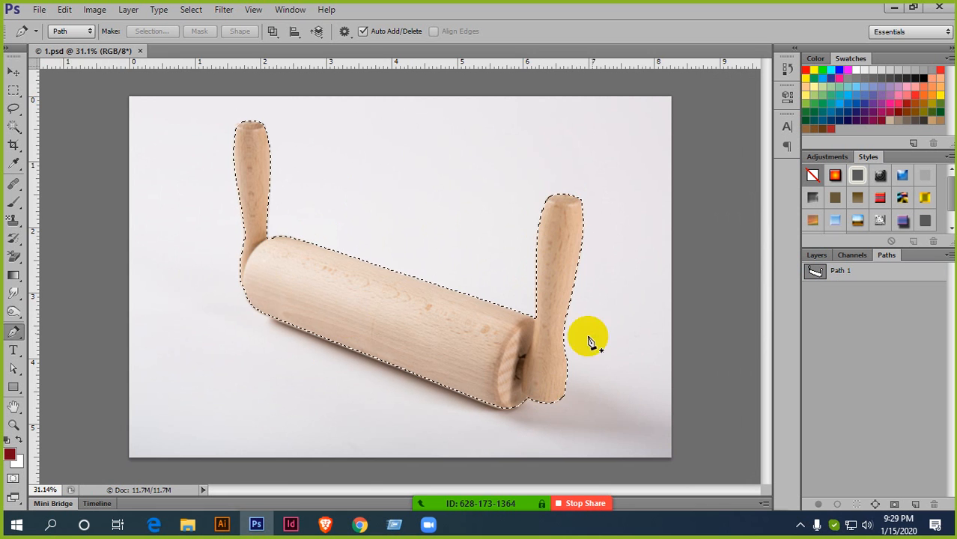
scroll(438, 198, "up", 1)
scroll(438, 199, "down", 2)
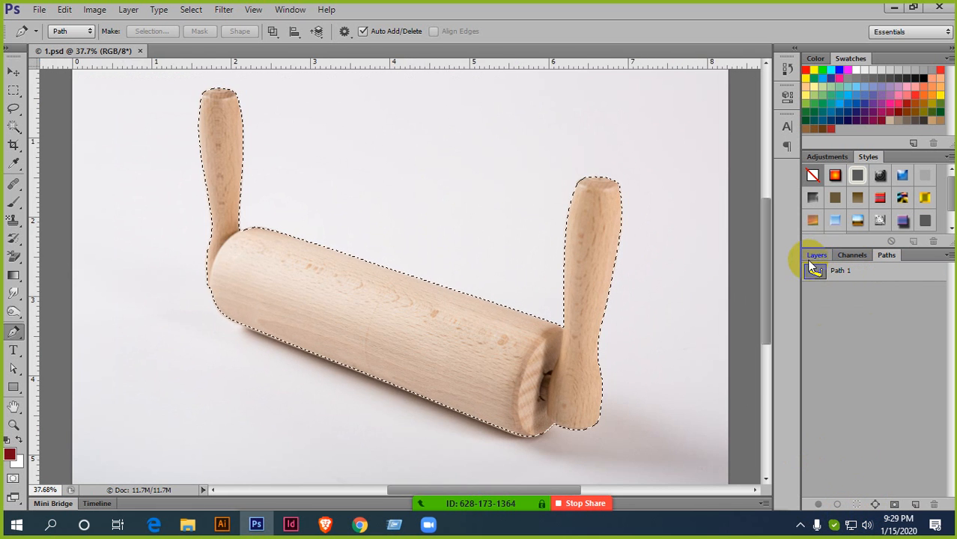
Add a layer mask to the Background layer from the rolling pin selection and inspect the cut-out edges.
left_click(814, 256)
scroll(537, 289, "down", 4)
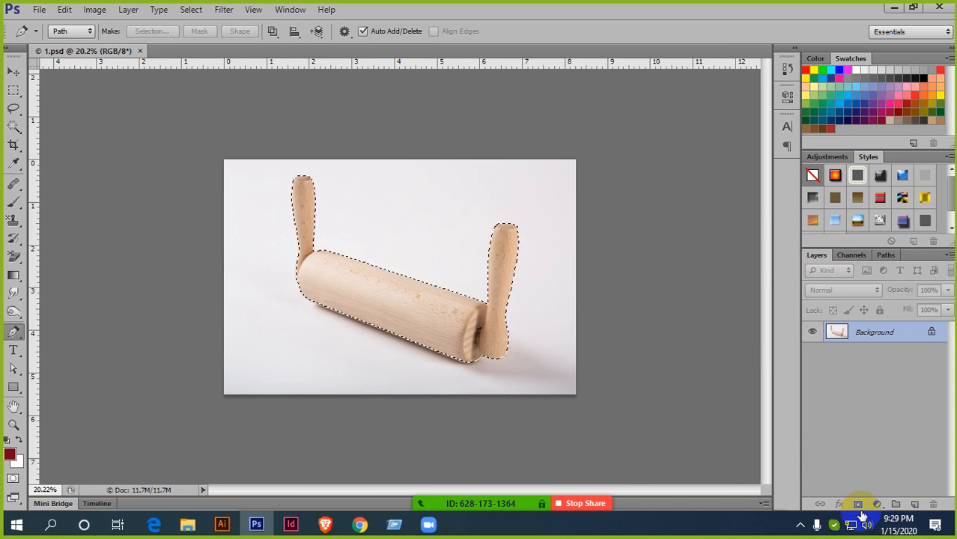
left_click(858, 505)
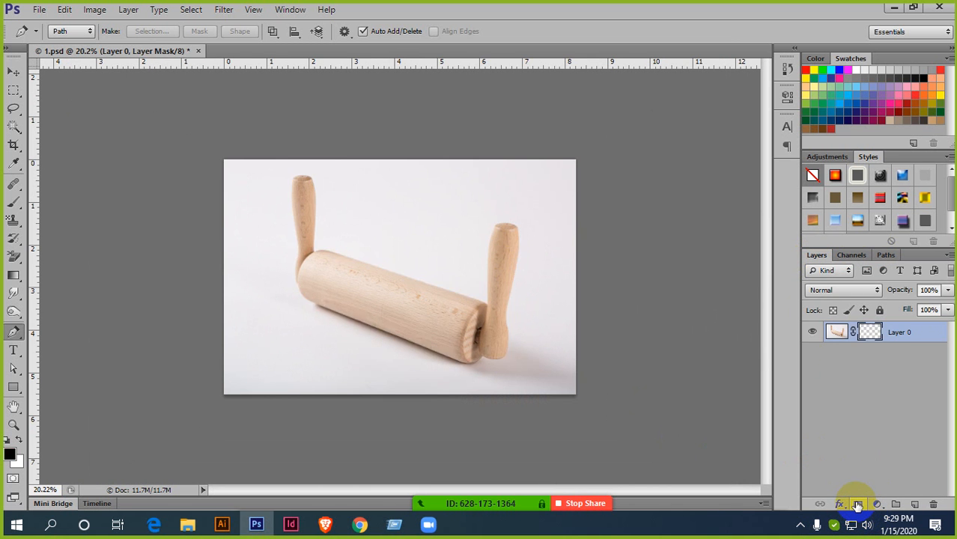
scroll(523, 325, "up", 3)
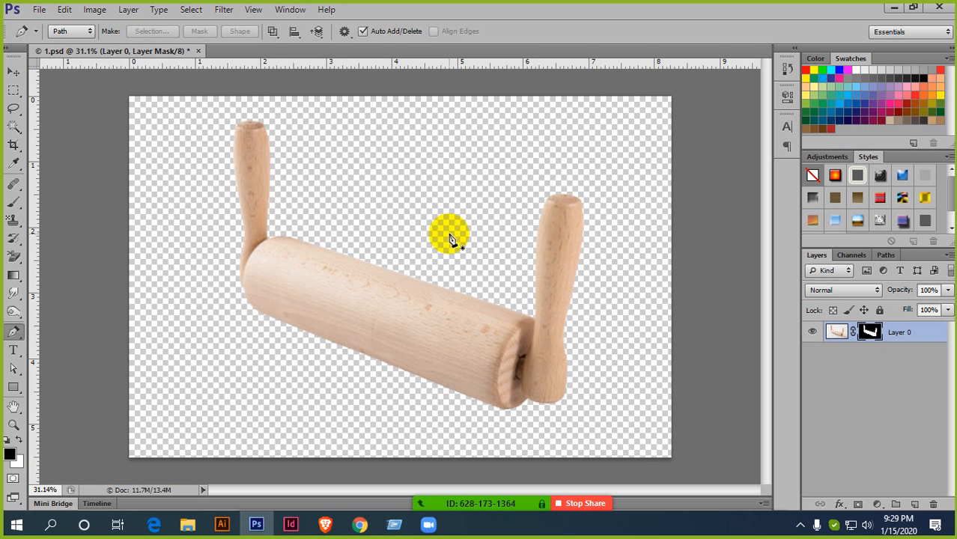
scroll(460, 242, "down", 1)
scroll(571, 288, "up", 4)
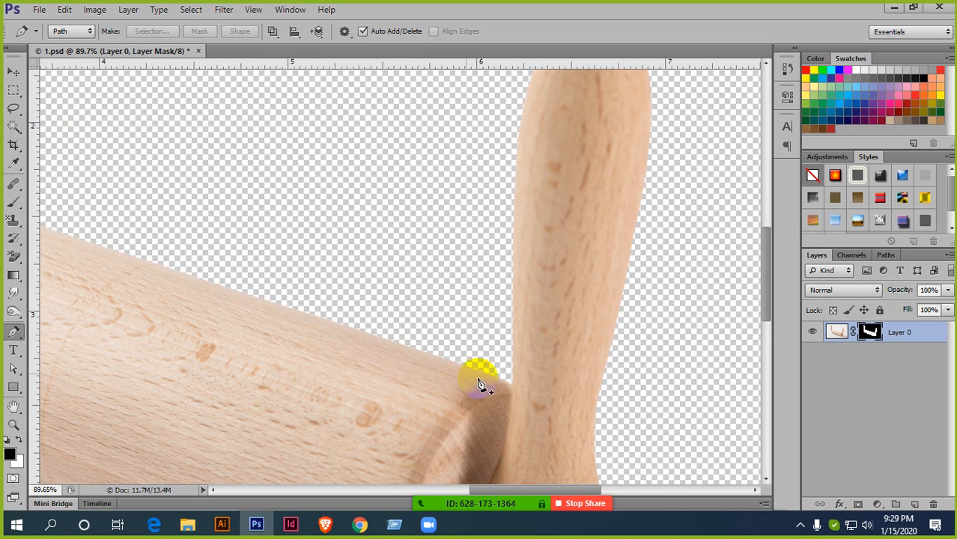
scroll(532, 276, "down", 2)
scroll(550, 285, "down", 1)
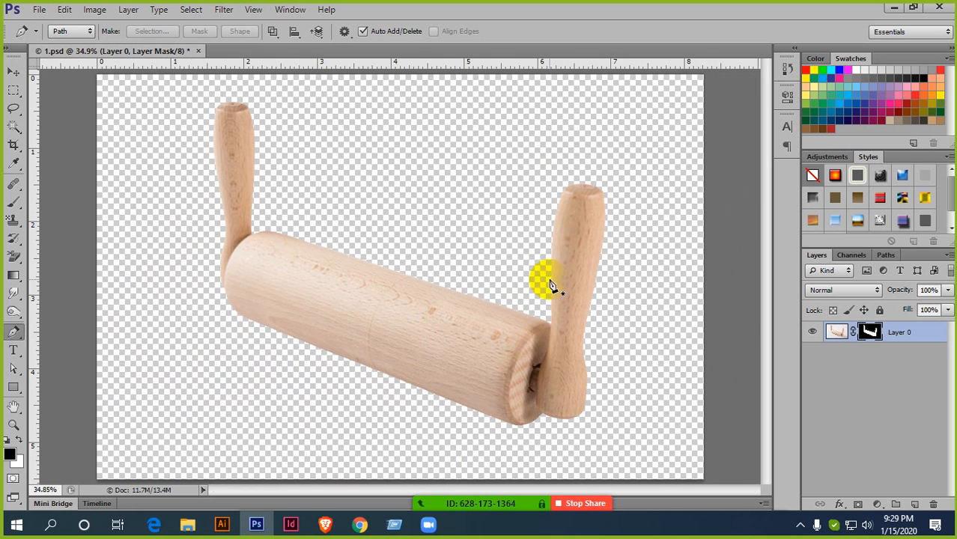
Open Refine Mask for the layer mask, enable Smart Radius and set the edge detection radius to 0.2 px.
right_click(871, 336)
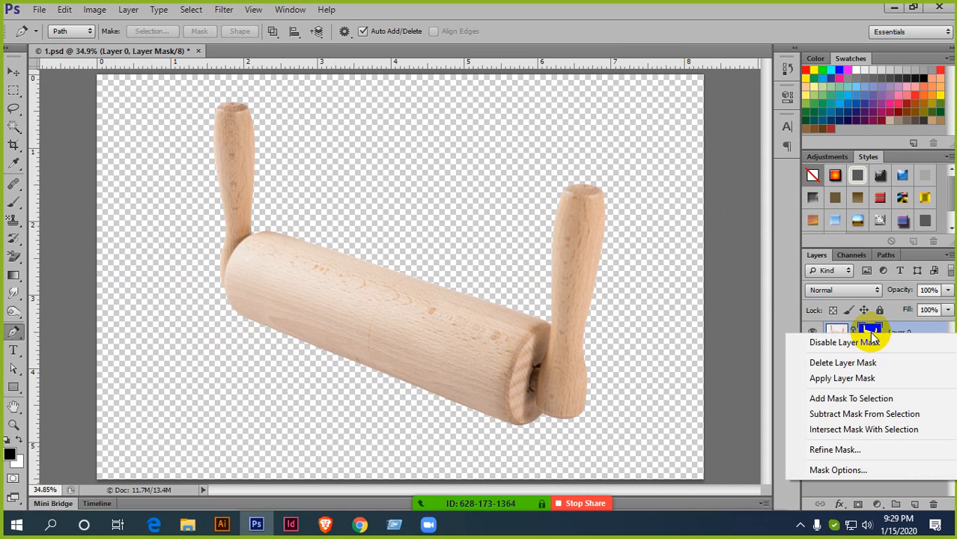
left_click(835, 450)
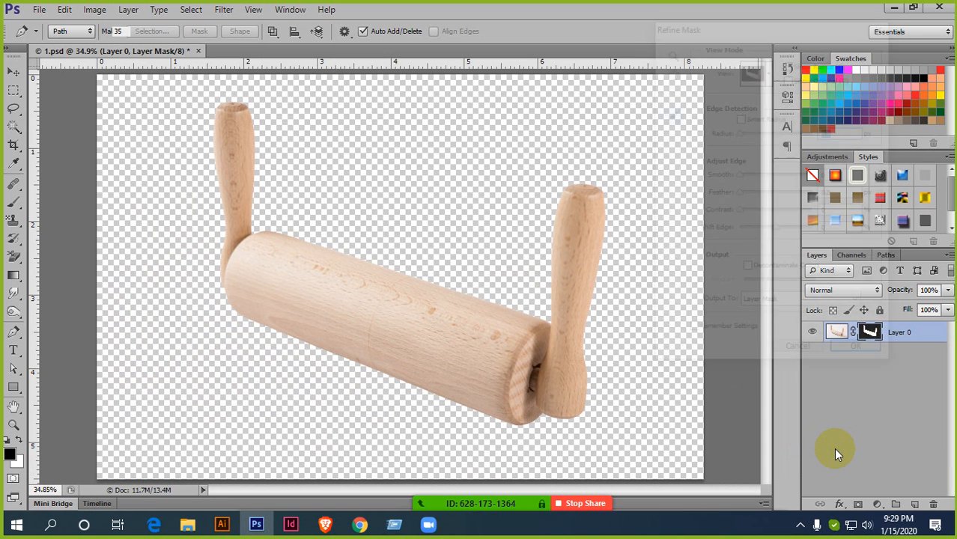
left_click(566, 93)
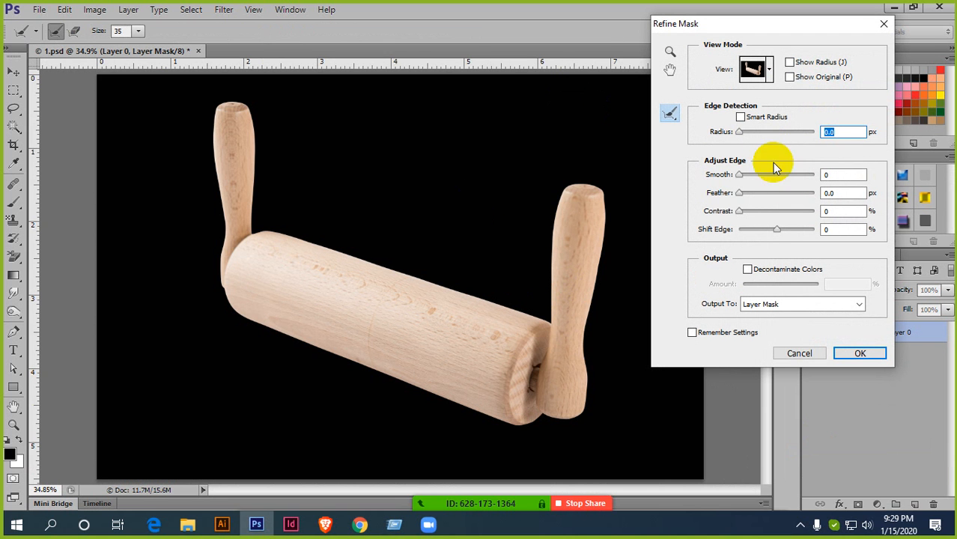
left_click(741, 117)
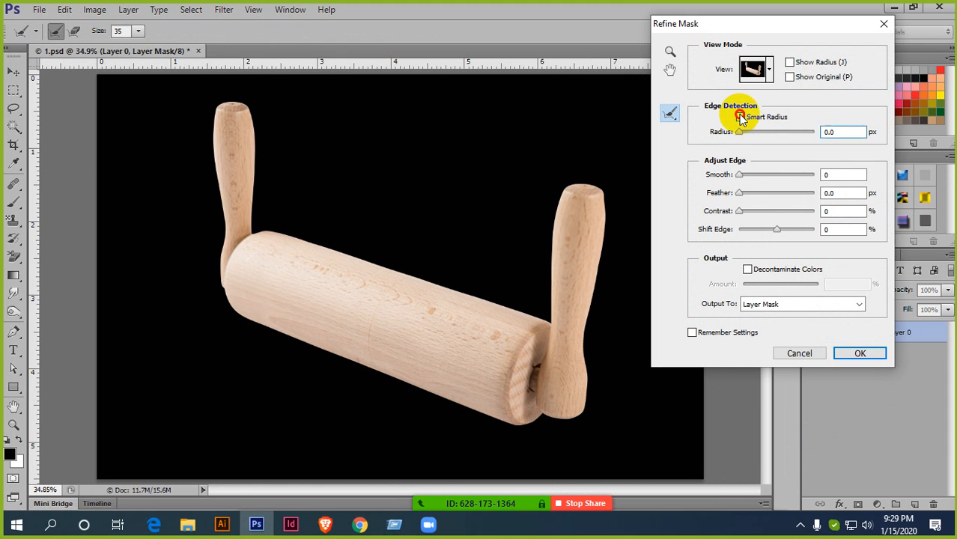
left_click(830, 131)
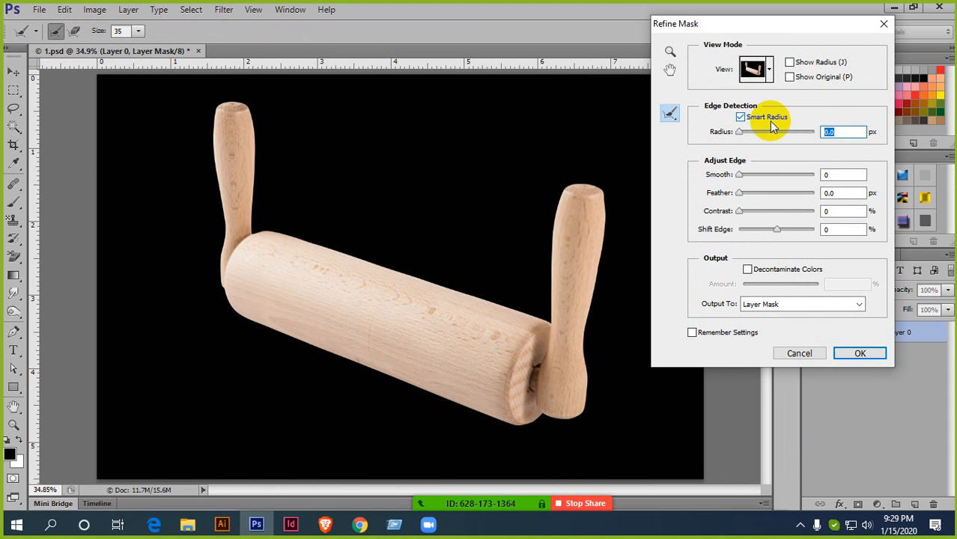
key("Up")
key("Up")
Set the mask edge's Feather to 0.1 px, Smooth to 2 and Contrast to 2%.
left_click(849, 193)
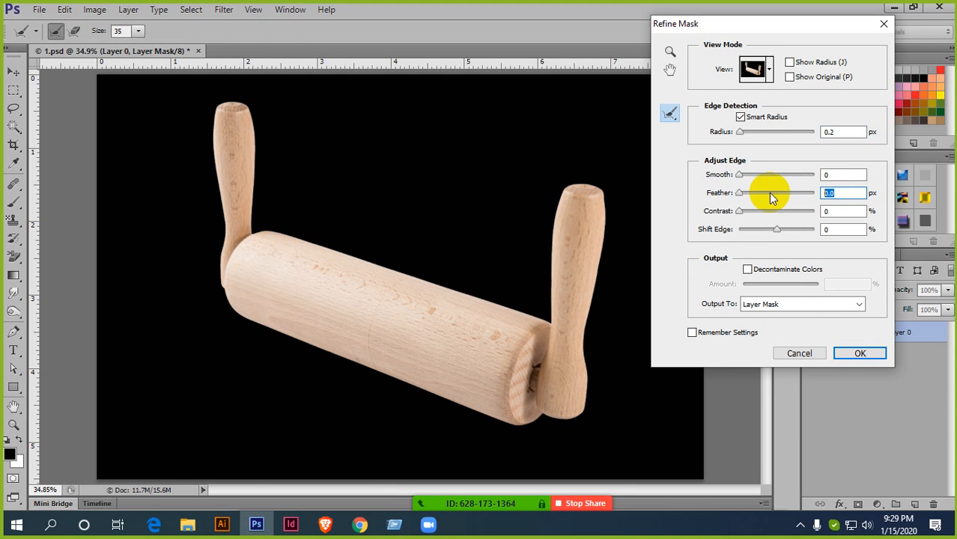
left_click(838, 174)
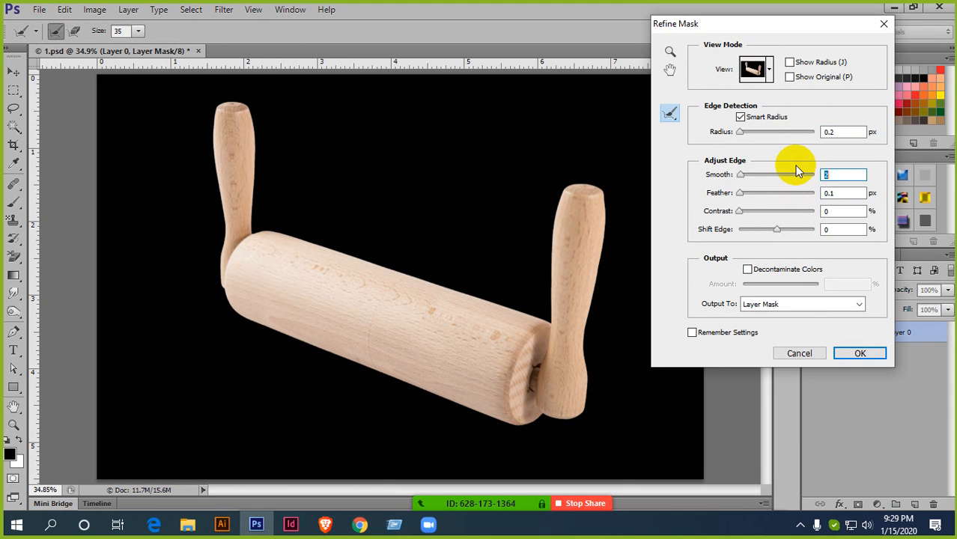
left_click(843, 210)
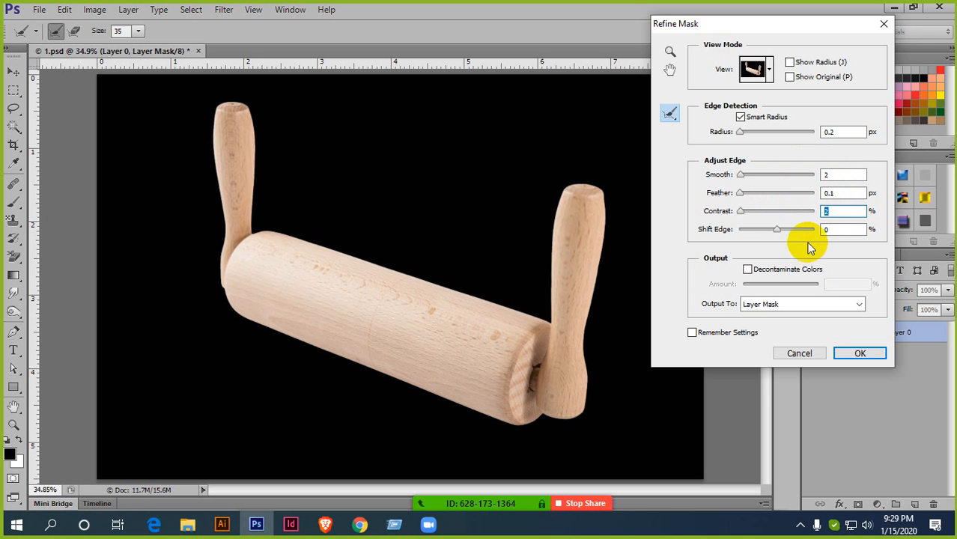
Contract the mask edge by setting Shift Edge to -8%.
left_click(843, 230)
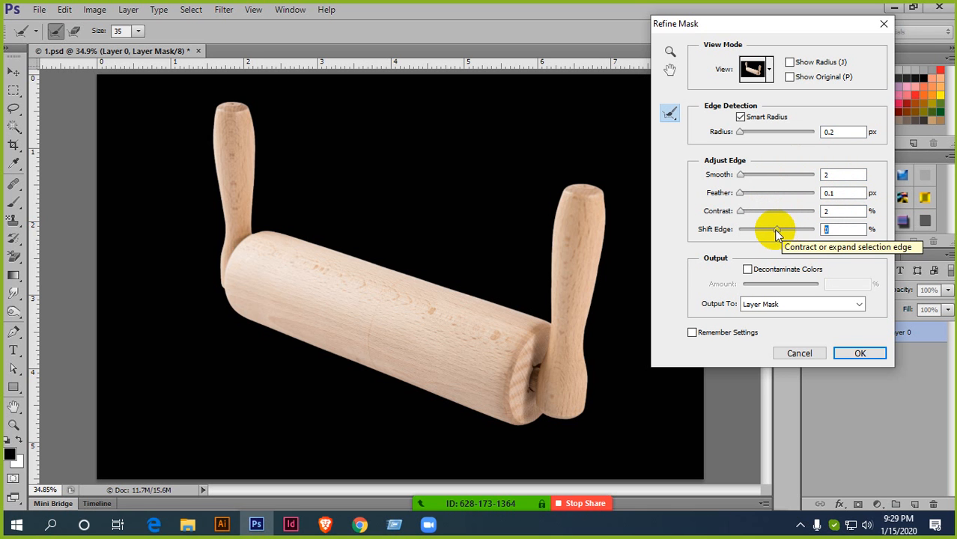
left_click_drag(779, 229, 771, 230)
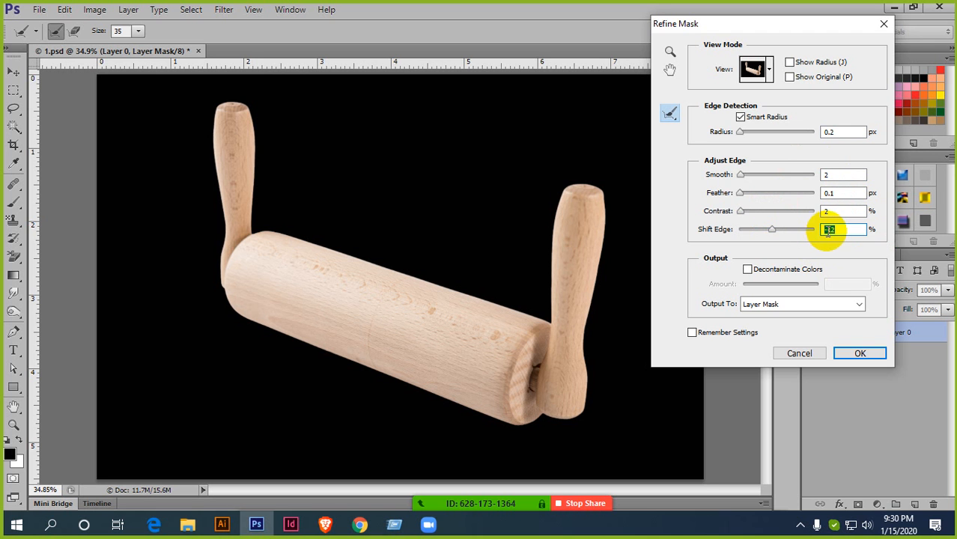
key("Down")
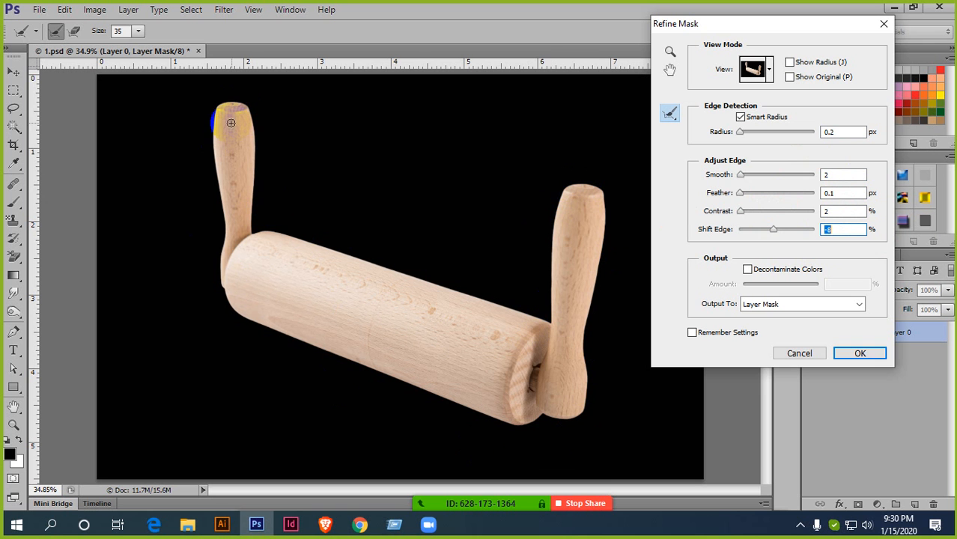
Accept the refined mask edge settings and apply the layer mask permanently to Layer 0.
left_click(857, 353)
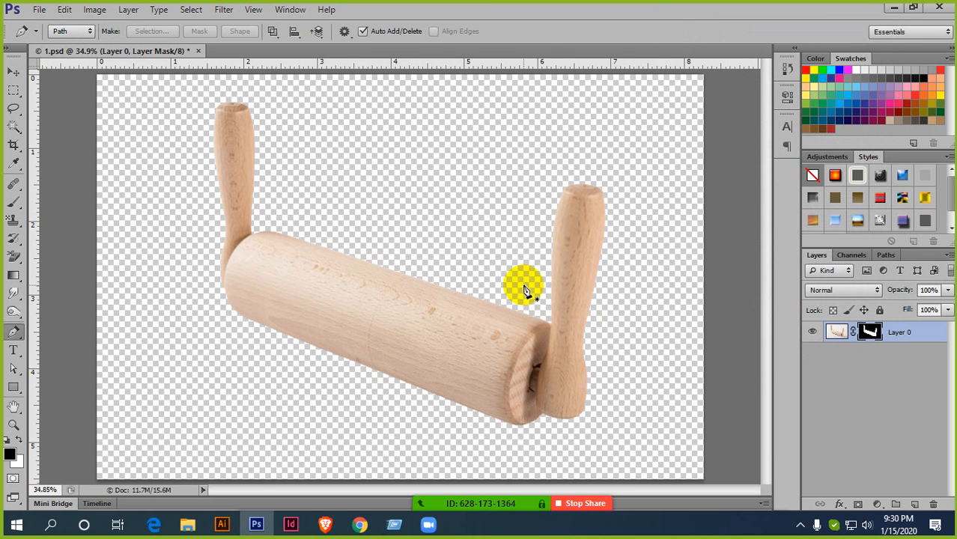
scroll(524, 289, "down", 2)
right_click(870, 332)
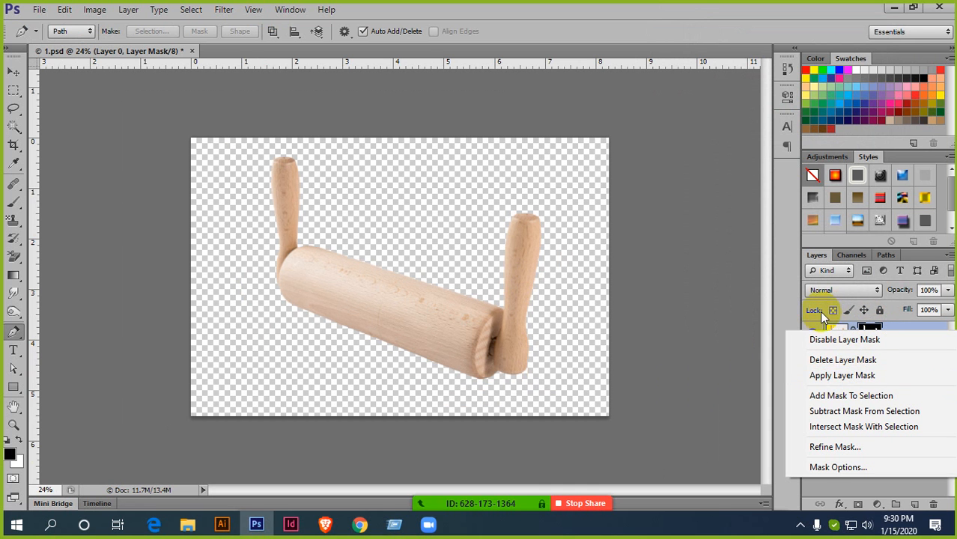
left_click(826, 376)
Darken the rolling pin's shadows with Levels by setting the RGB black input level to 60.
scroll(405, 293, "up", 2)
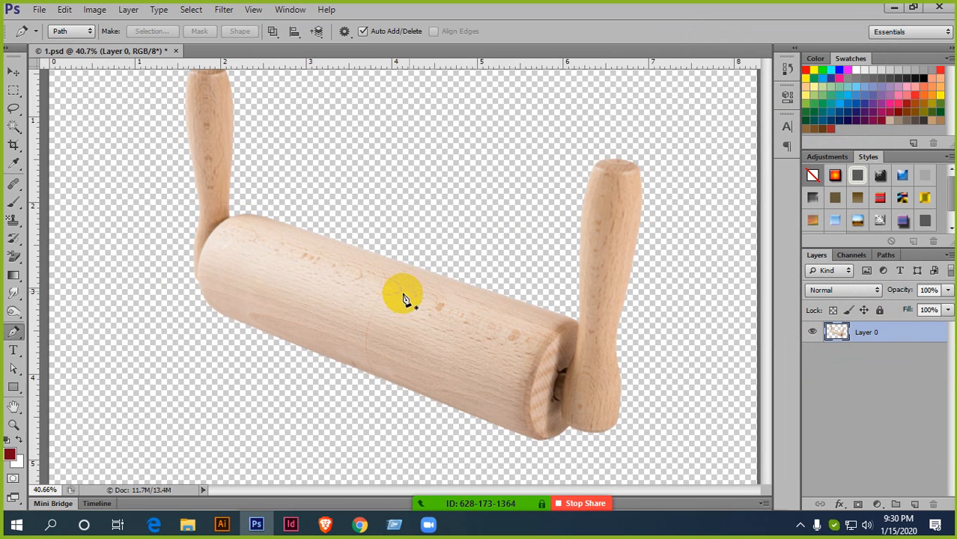
scroll(431, 277, "down", 1)
scroll(439, 282, "up", 1)
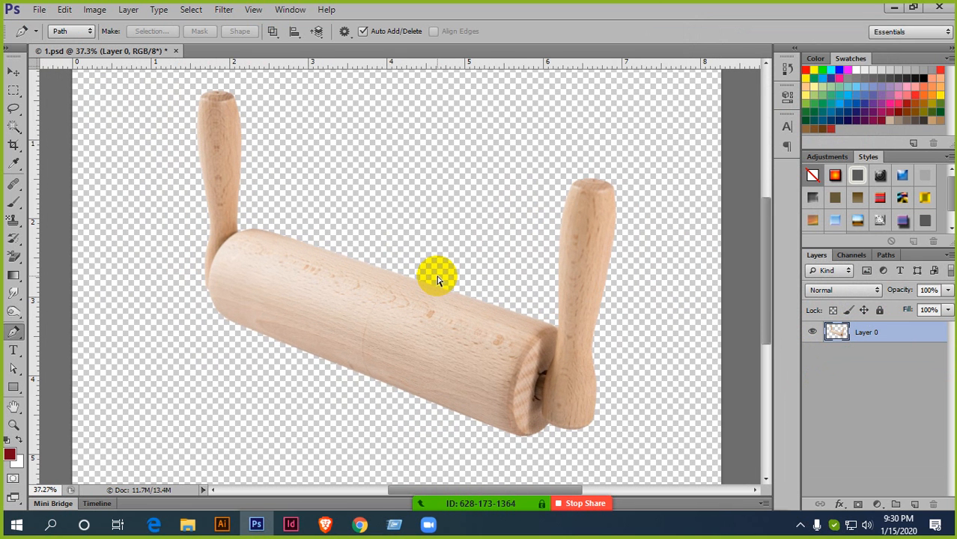
key("ctrl+l")
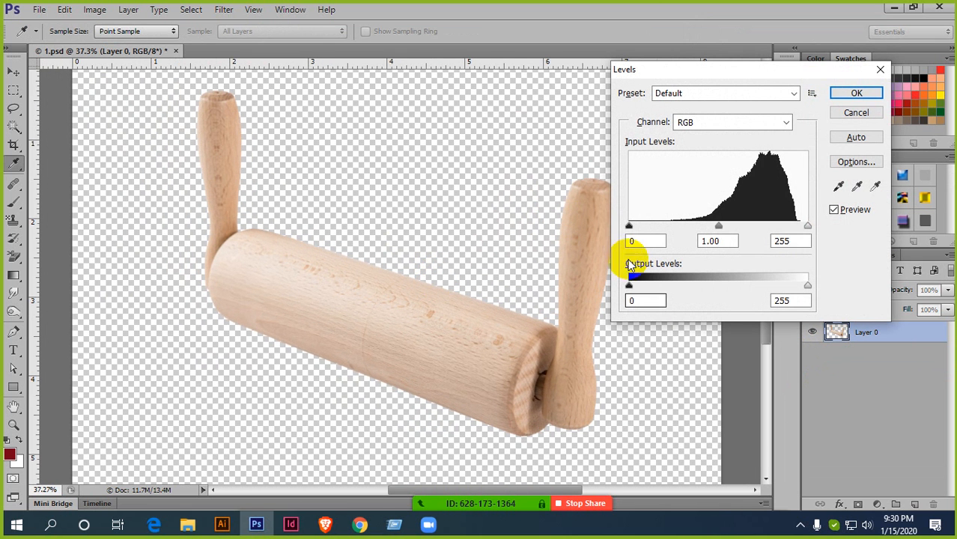
left_click_drag(631, 231, 684, 229)
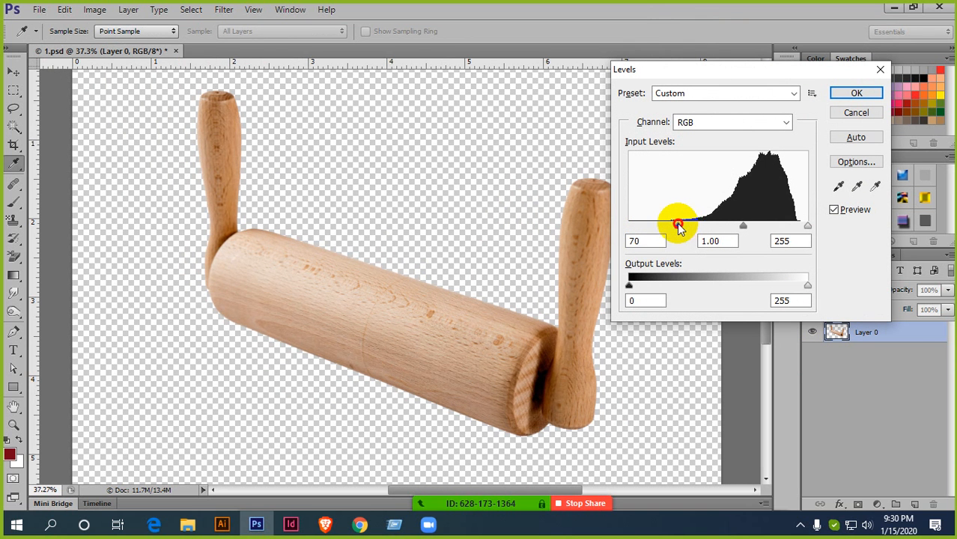
left_click_drag(679, 228, 669, 227)
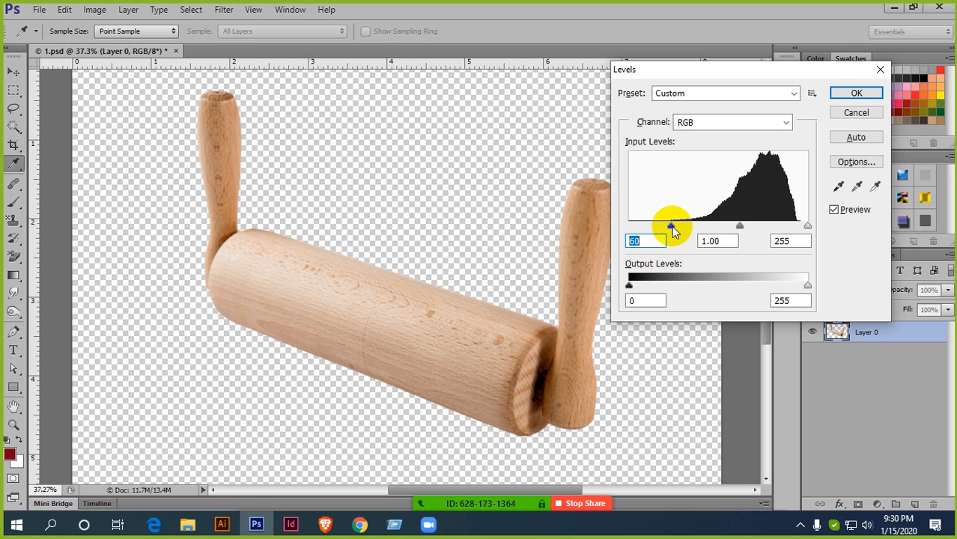
left_click(856, 93)
key("p")
key("ctrl+0")
key("ctrl+0")
Try lowering the rolling pin's Exposure and Offset in an Exposure adjustment, and reset both to 0.
left_click(94, 9)
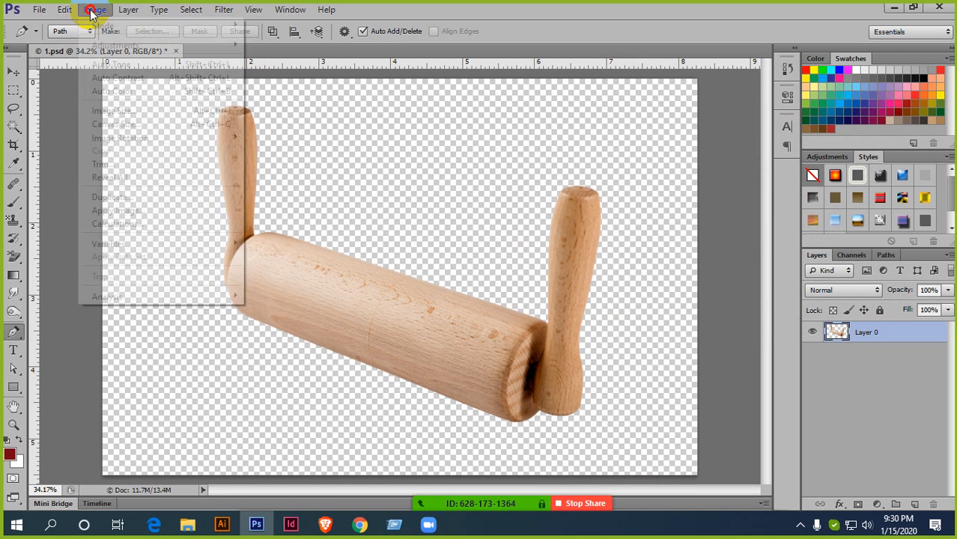
mouse_move(132, 48)
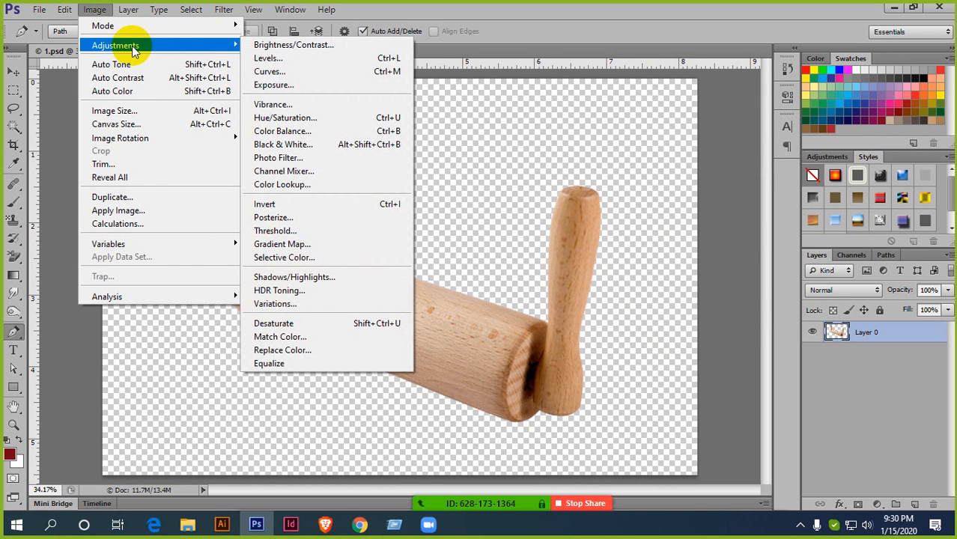
left_click(286, 84)
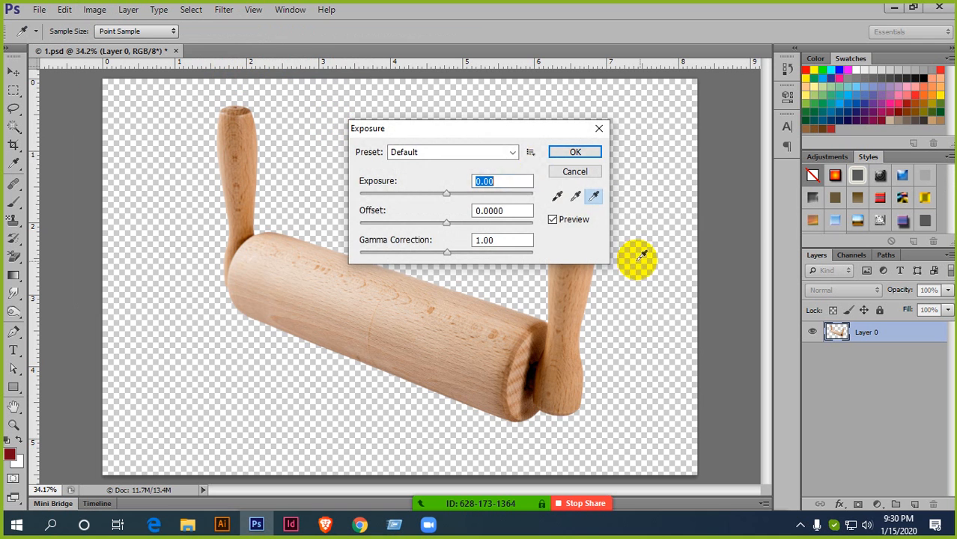
left_click_drag(488, 134, 669, 108)
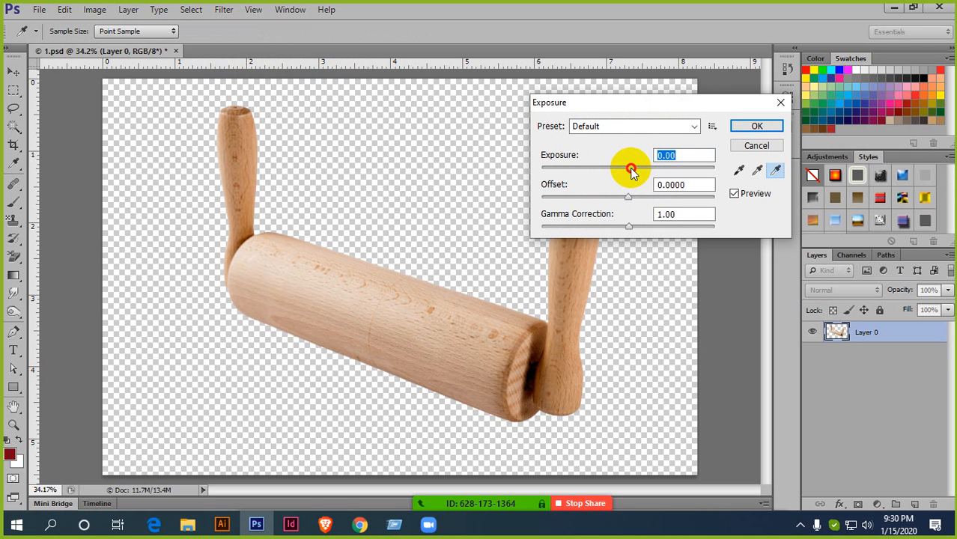
left_click_drag(632, 172, 556, 174)
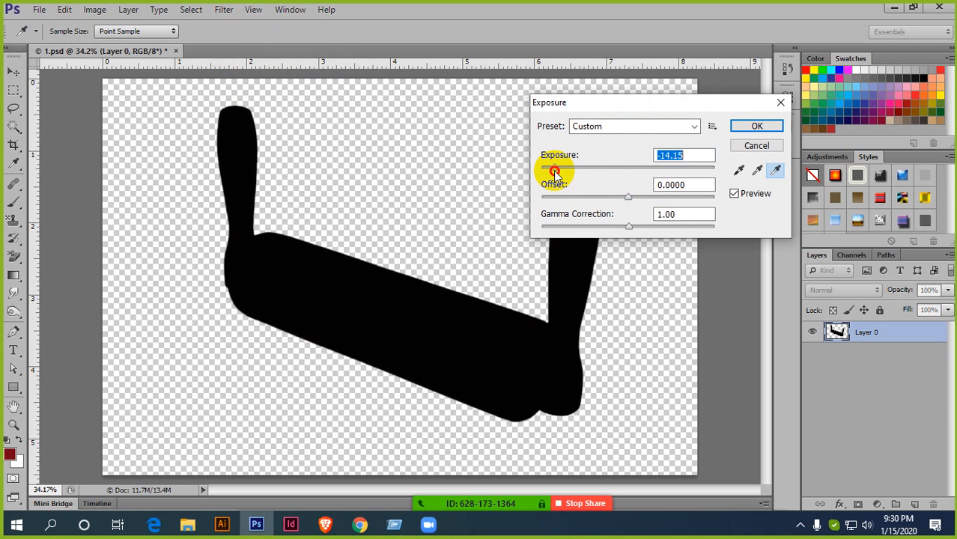
type("0")
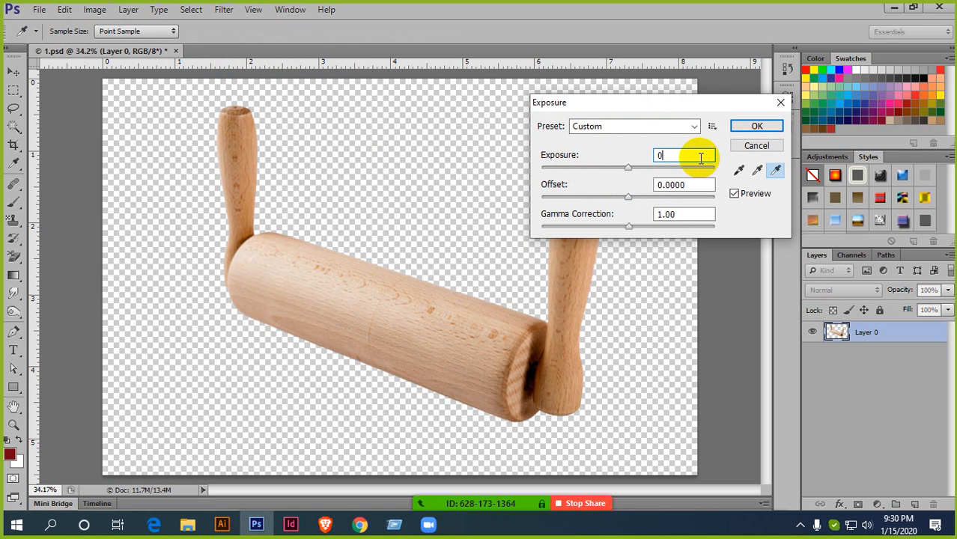
mouse_move(632, 201)
left_mouse_down()
mouse_move(642, 198)
mouse_move(626, 199)
left_mouse_up()
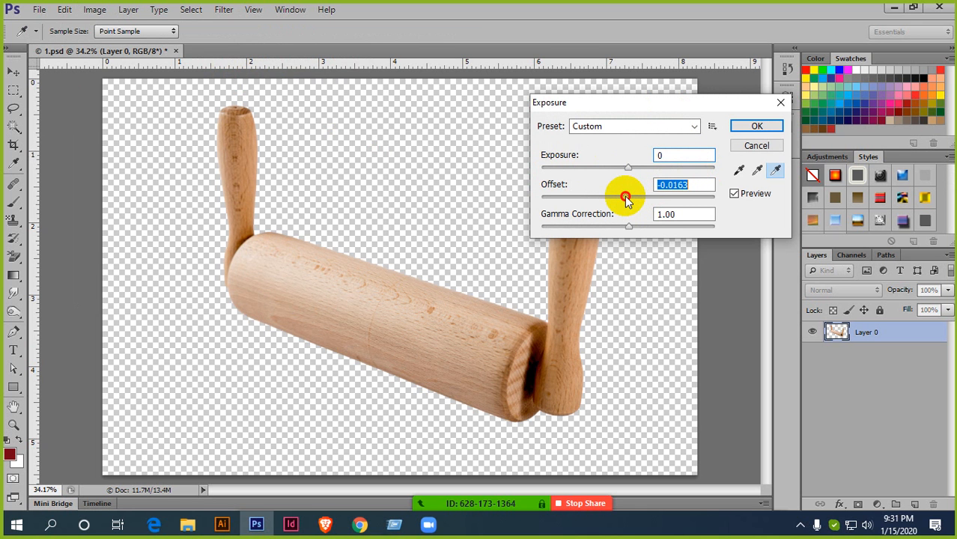
type("0")
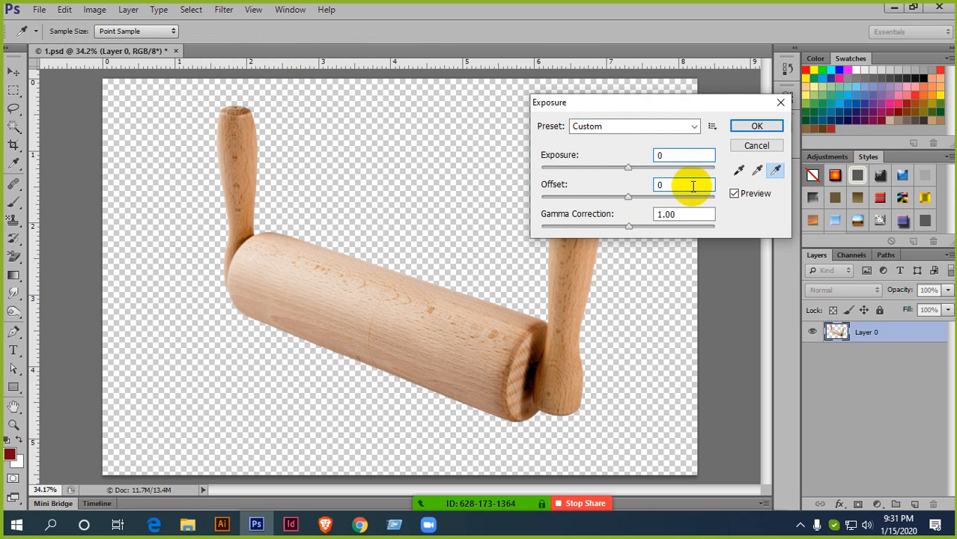
left_click(758, 125)
key("p")
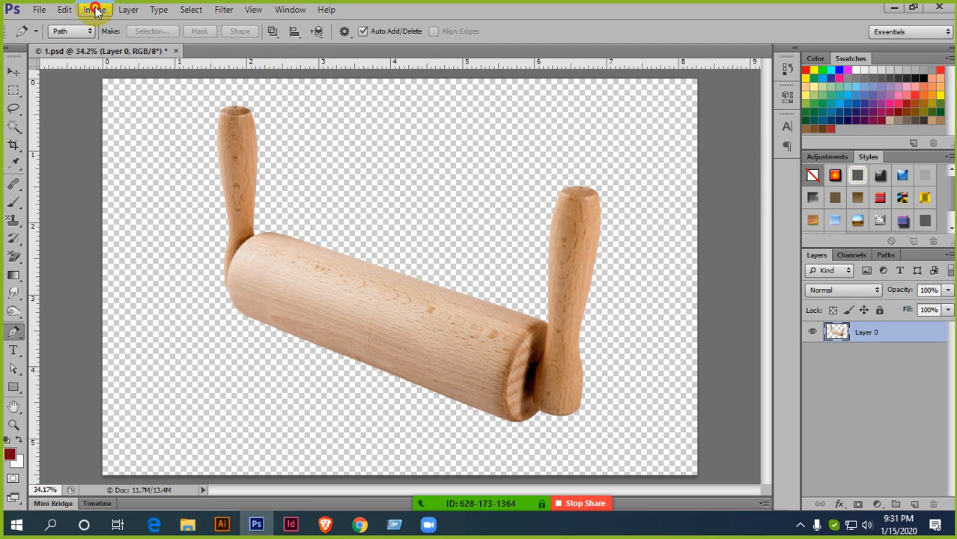
Lower the rolling pin's Brightness to -11 with Brightness/Contrast and inspect the cut-out.
left_click(95, 9)
mouse_move(120, 45)
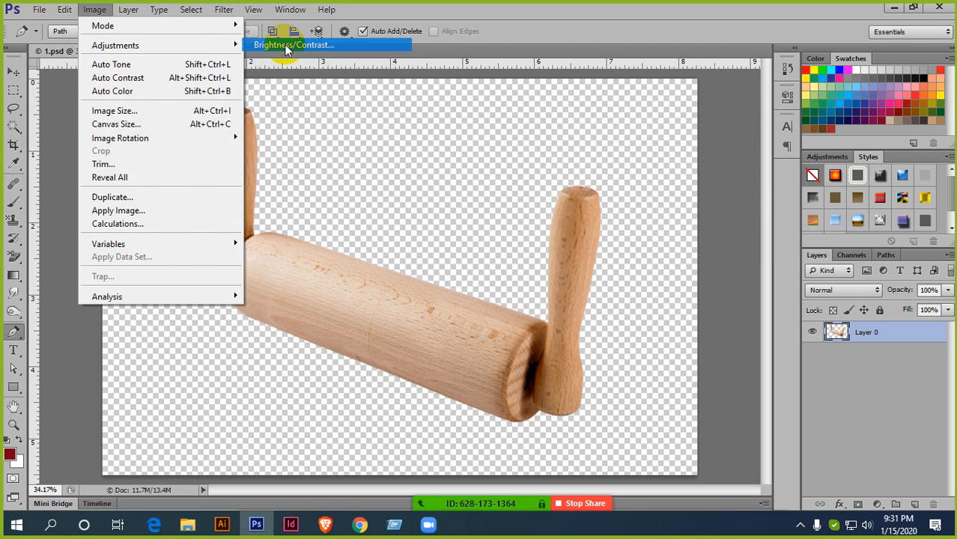
left_click(287, 45)
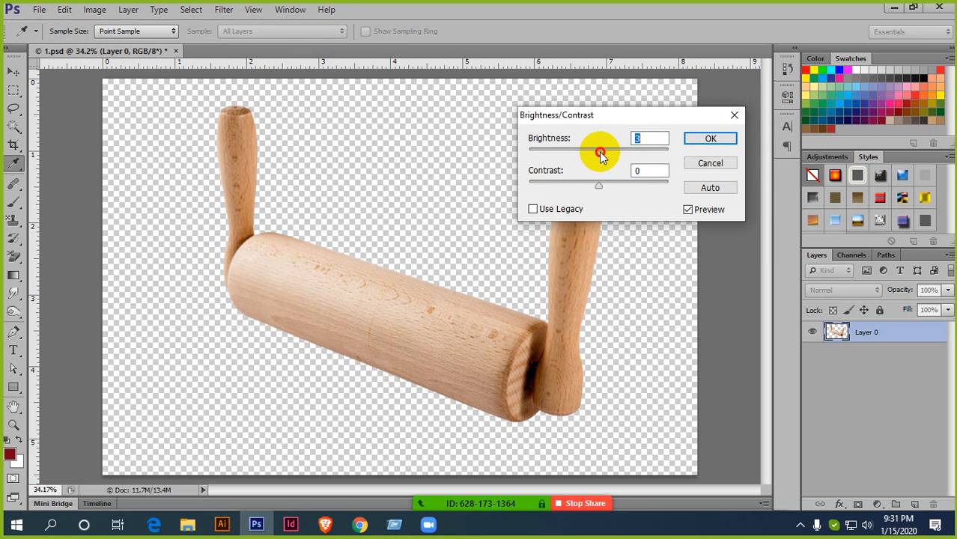
mouse_move(602, 153)
left_mouse_down()
mouse_move(612, 155)
mouse_move(594, 154)
left_mouse_up()
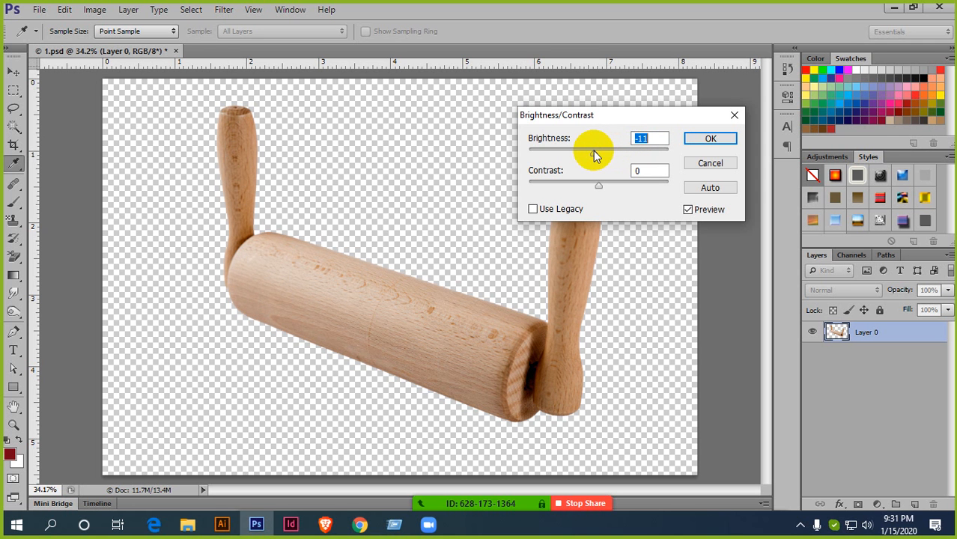
left_click(704, 137)
scroll(363, 252, "down", 3)
scroll(438, 283, "up", 4)
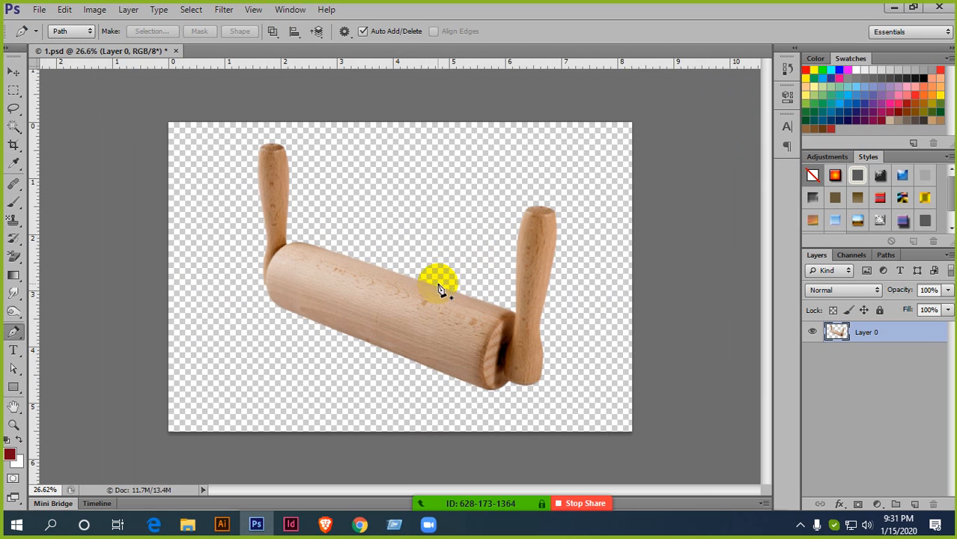
scroll(438, 267, "down", 2)
scroll(464, 277, "up", 3)
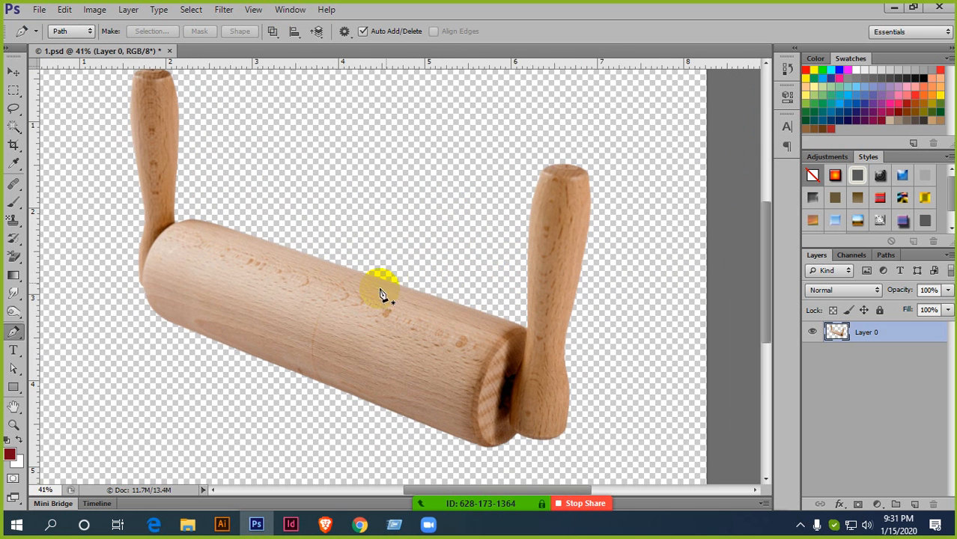
scroll(387, 281, "down", 1)
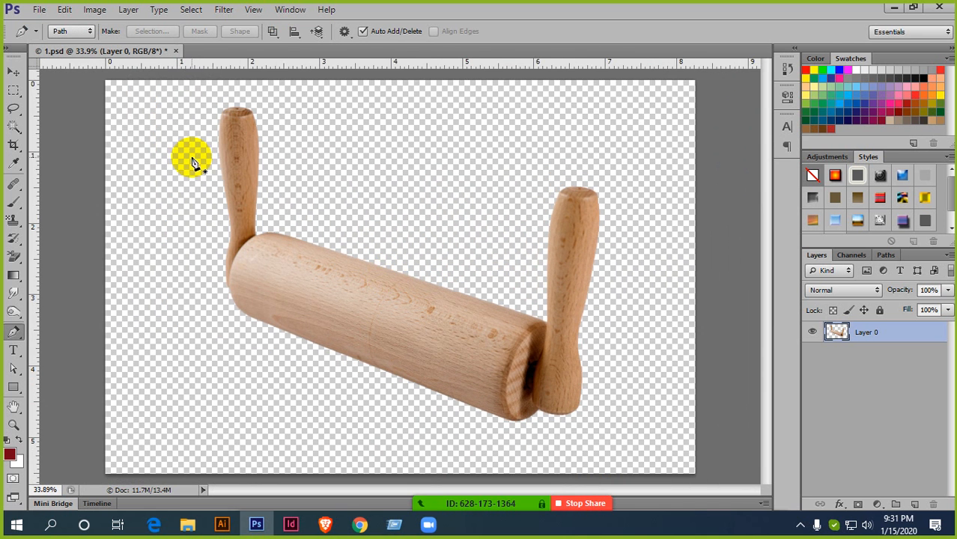
scroll(348, 176, "down", 2)
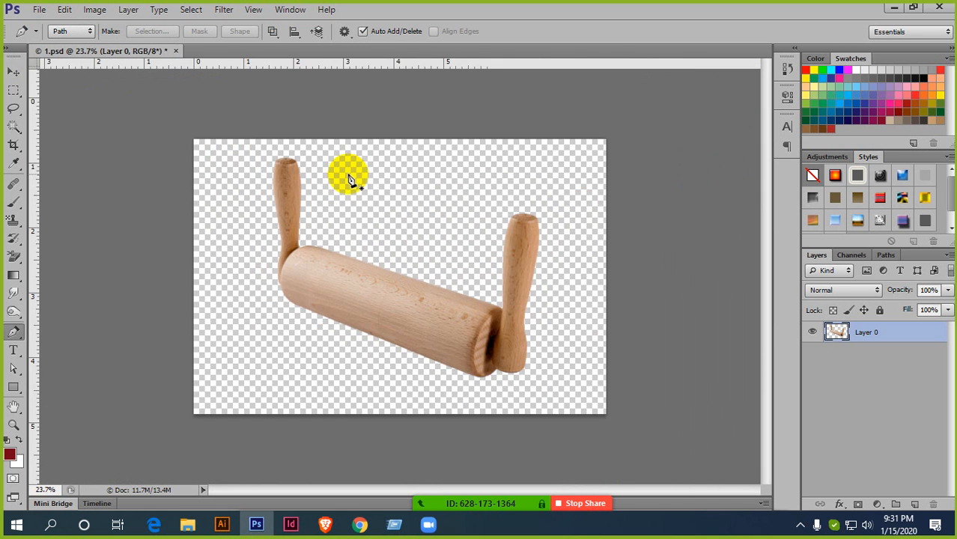
Open Save As for the cut-out image and choose PNG as the file format.
left_click(39, 10)
left_click(75, 178)
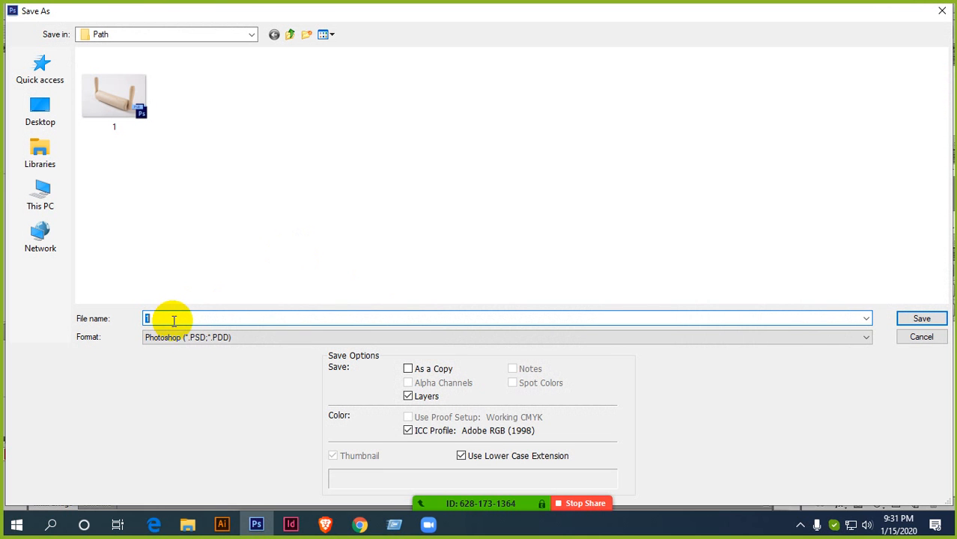
left_click(221, 337)
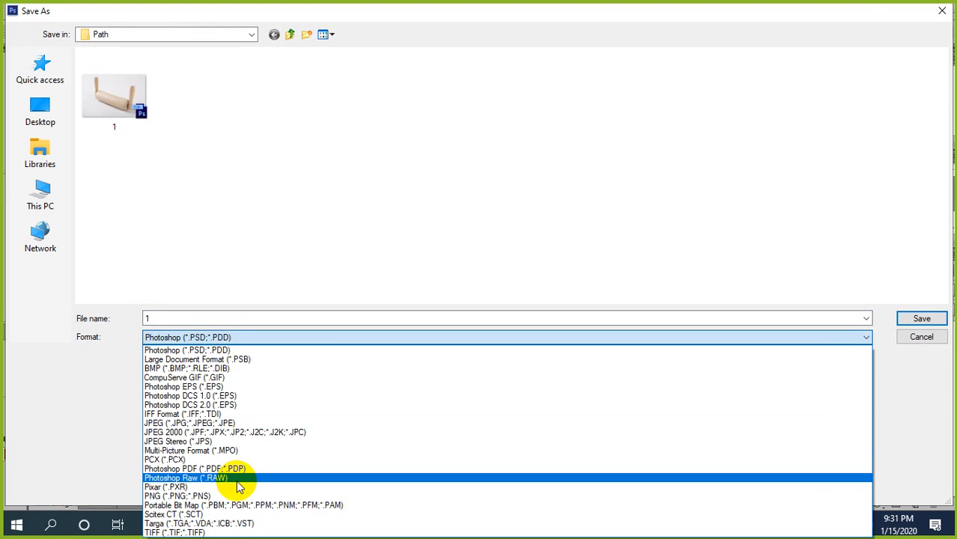
left_click(192, 494)
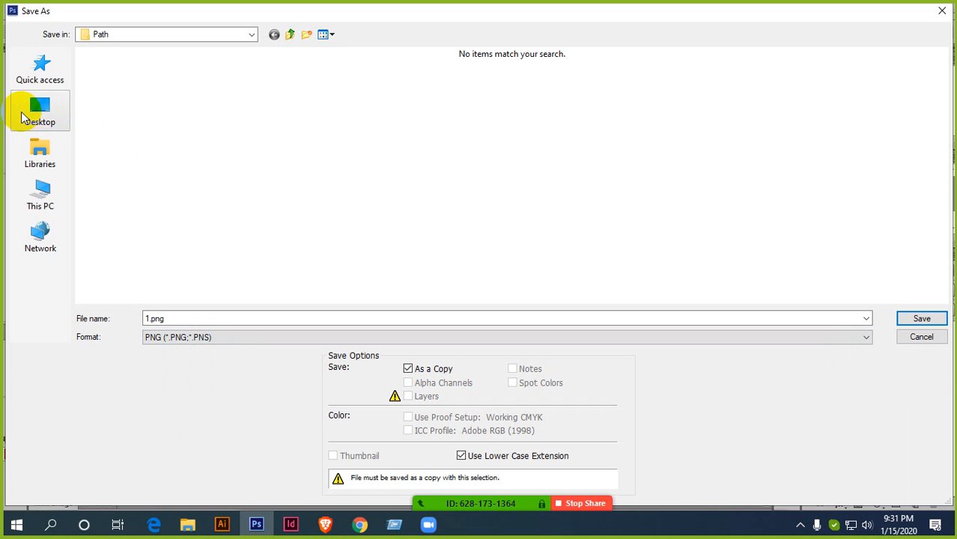
Create a folder named Background Remove on the Desktop from within the save dialog.
left_click(30, 112)
right_click(362, 189)
mouse_move(451, 358)
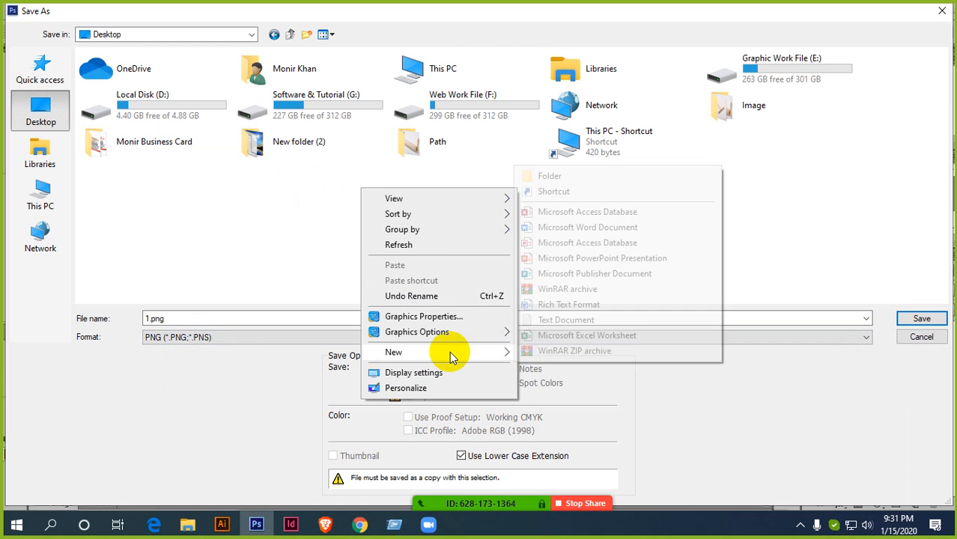
left_click(545, 176)
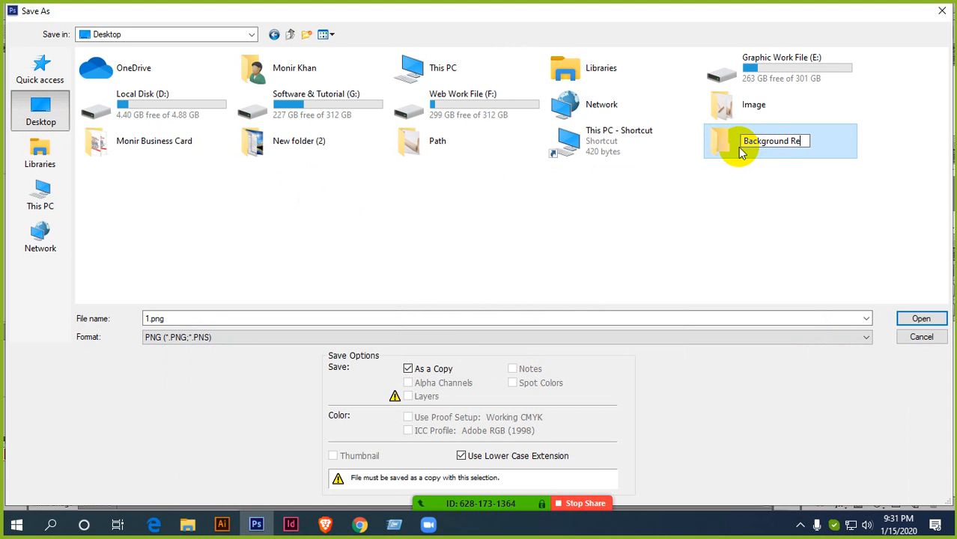
key("Return")
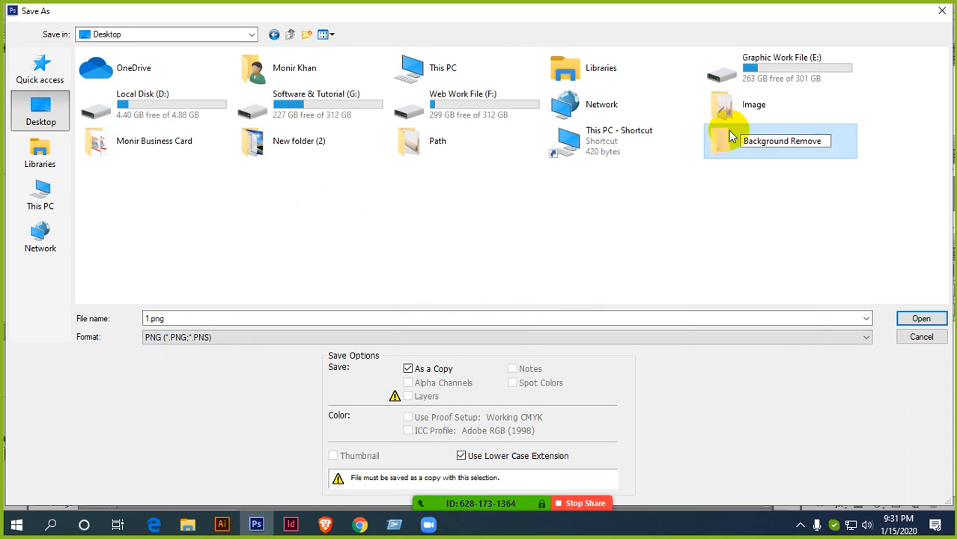
Save the cut-out as 1.png in the Background Remove folder, accepting the PNG options.
double_click(779, 150)
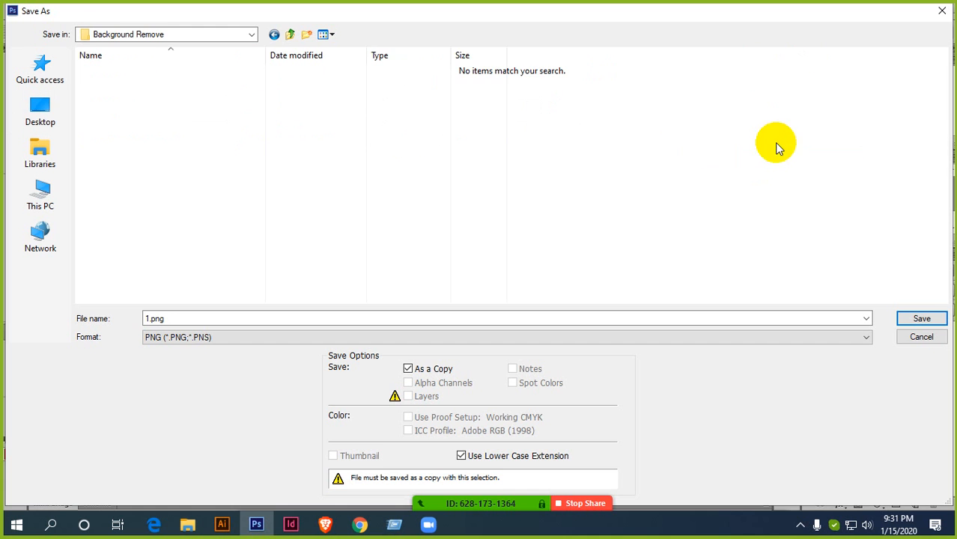
left_click(925, 319)
left_click(525, 164)
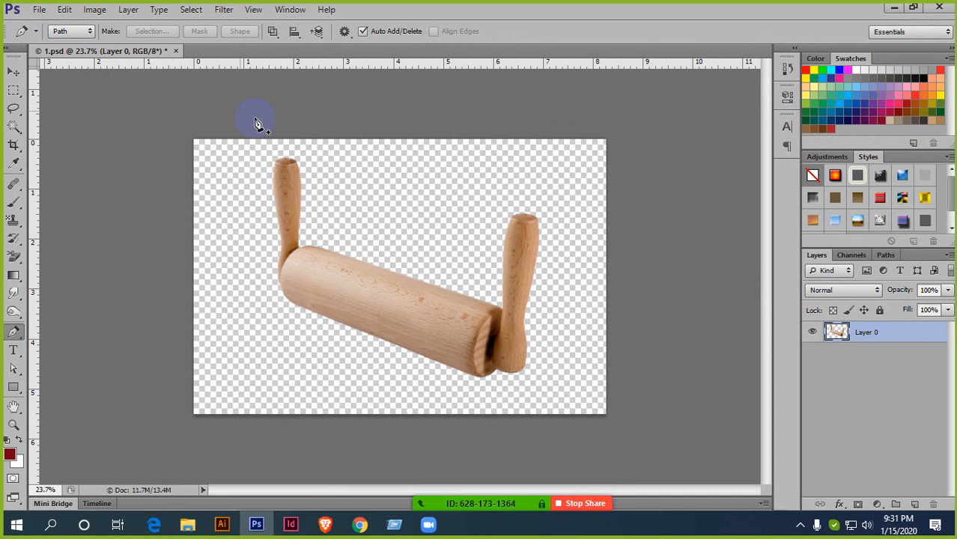
Close 1.psd without saving its changes and exit Photoshop to return to the desktop.
left_click(176, 51)
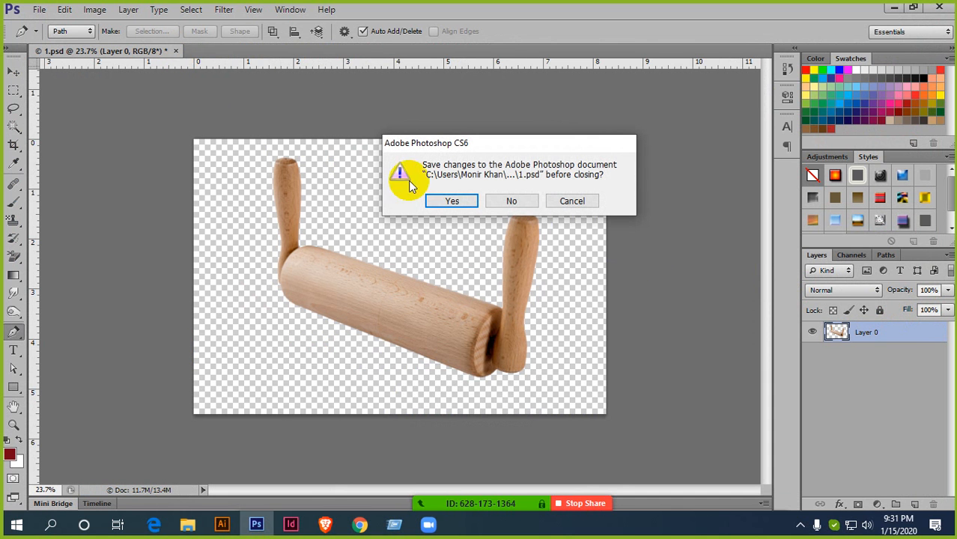
left_click(514, 202)
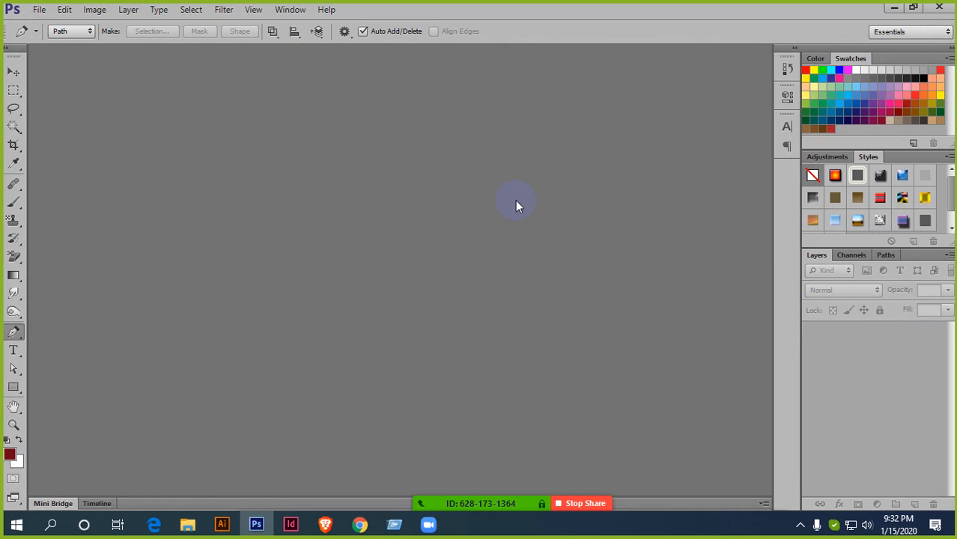
left_click(896, 10)
left_click(940, 9)
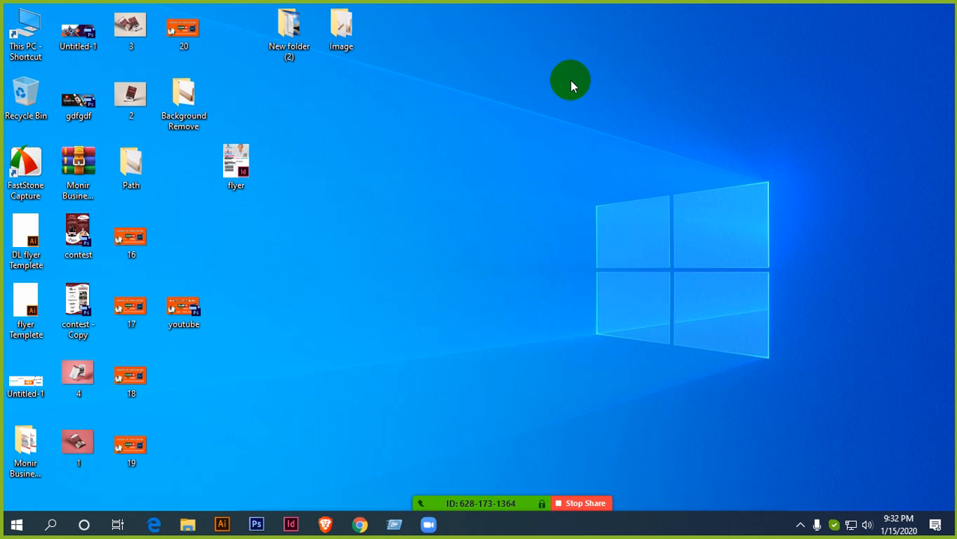
Refresh the desktop and open the Path folder to view its saved file.
right_click(528, 39)
left_click(564, 80)
left_click(125, 170)
double_click(123, 155)
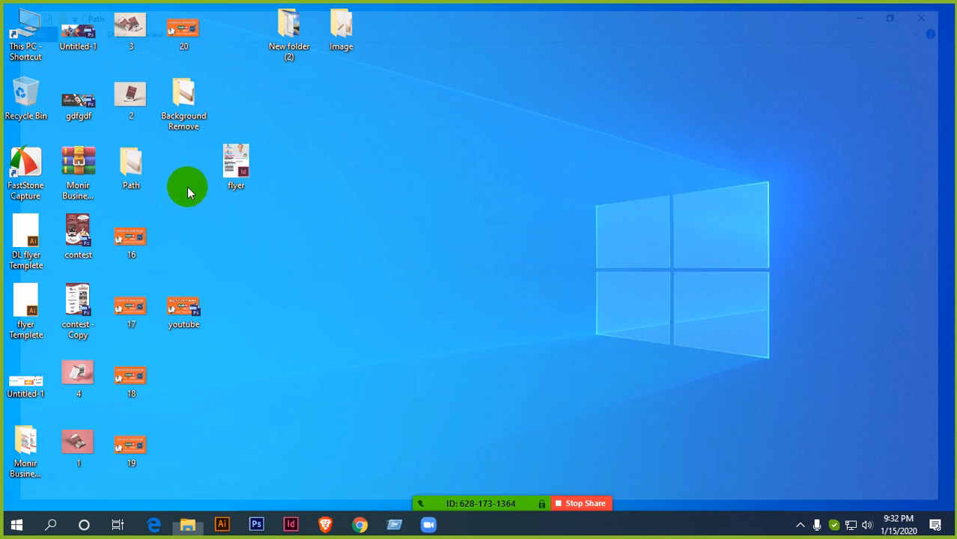
Refresh the Path folder's contents, close it and refresh the desktop.
right_click(275, 86)
left_click(307, 145)
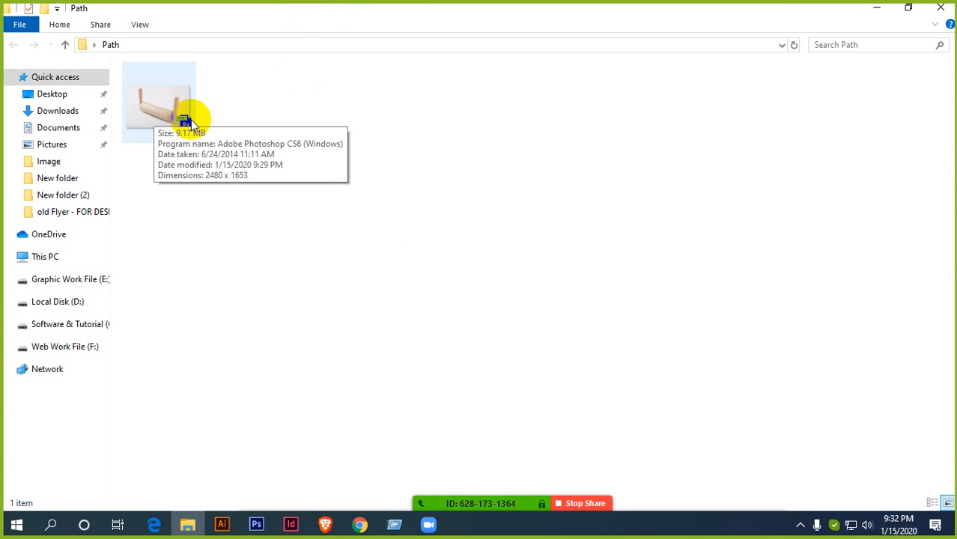
left_click(941, 7)
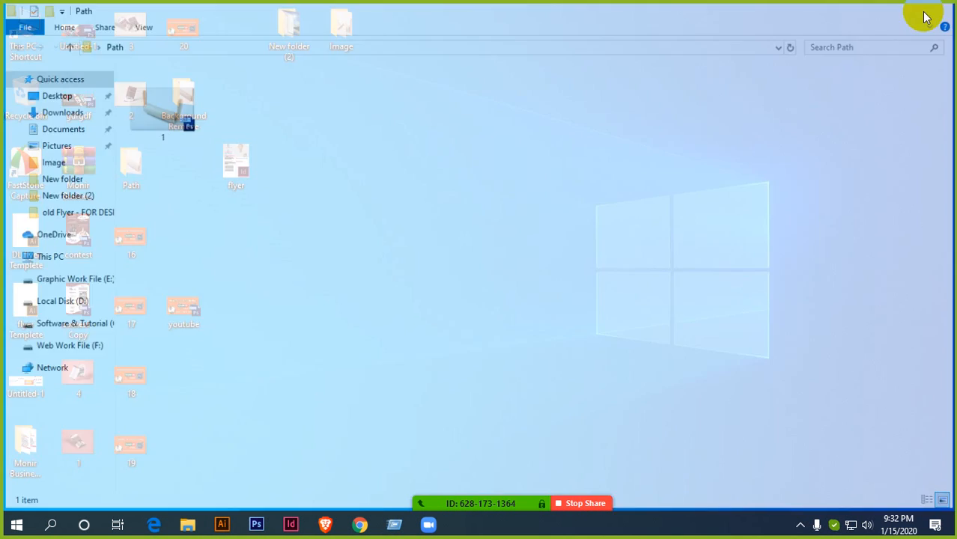
right_click(351, 137)
left_click(410, 180)
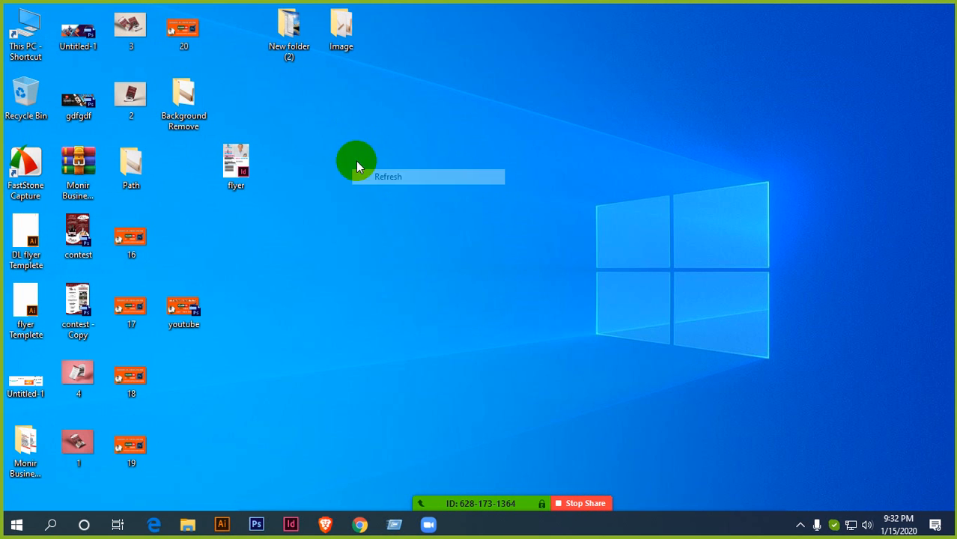
Open the Background Remove folder on the desktop to view its saved file, refresh it and close it.
left_click(194, 90)
double_click(194, 90)
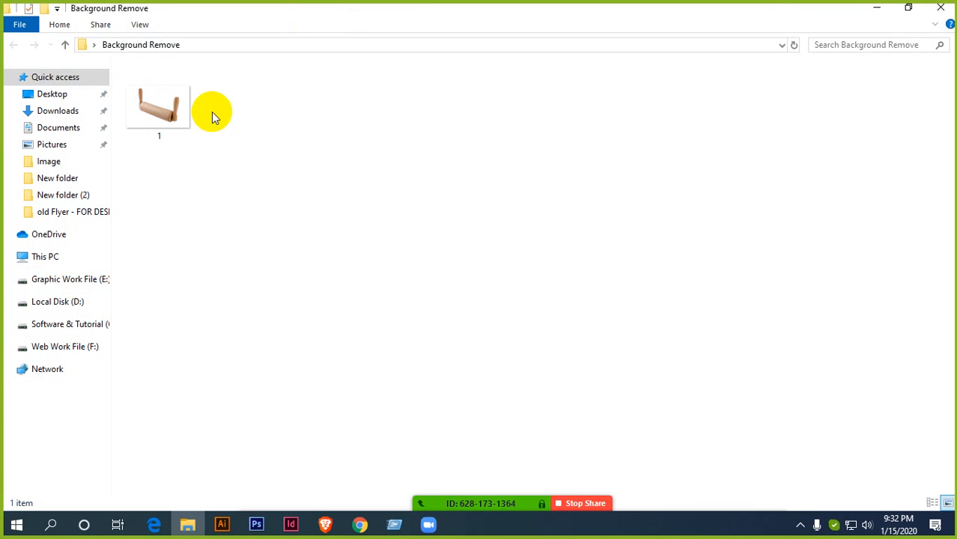
right_click(248, 99)
left_click(315, 158)
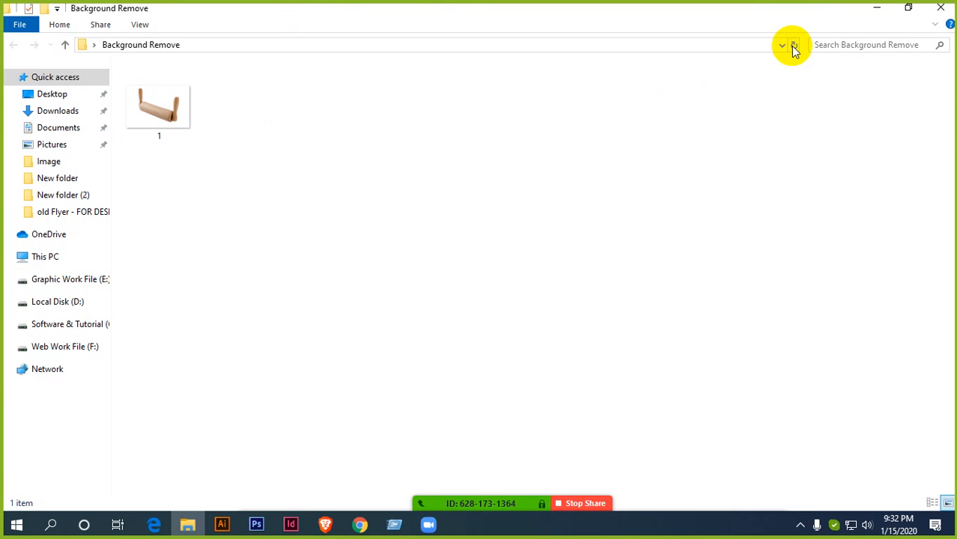
left_click(940, 7)
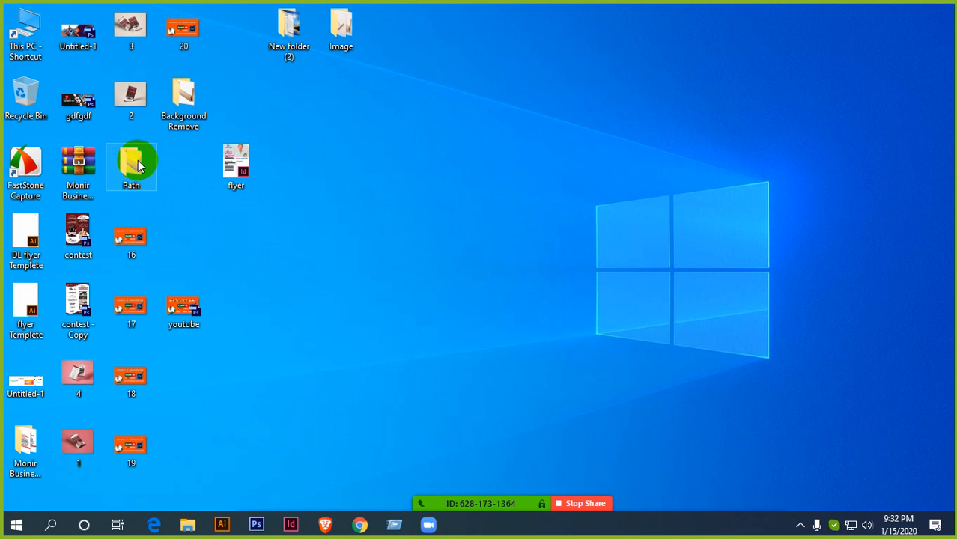
Refresh the desktop and place the Background Remove and Path folders side by side, in line with the Image folder.
right_click(364, 107)
left_click(408, 152)
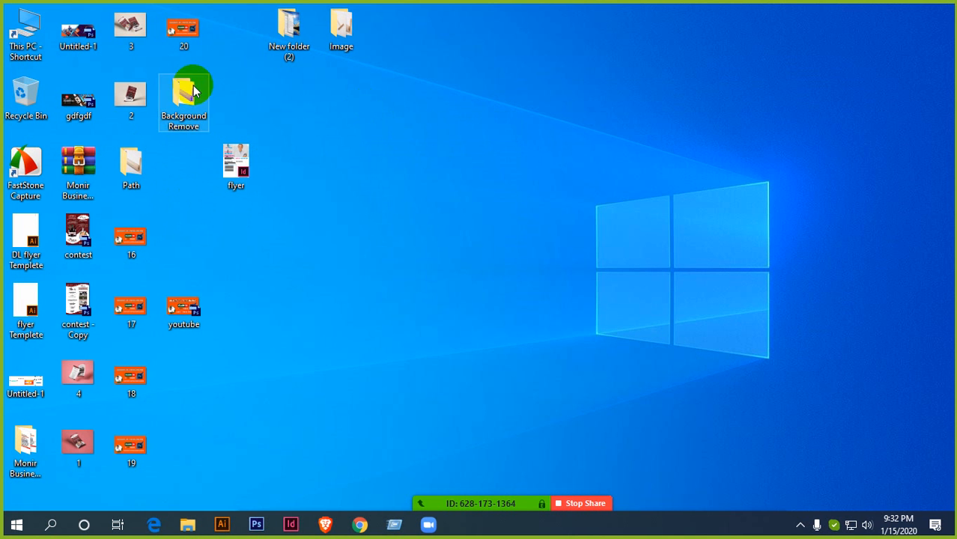
left_click_drag(193, 96, 552, 36)
left_click_drag(133, 166, 599, 43)
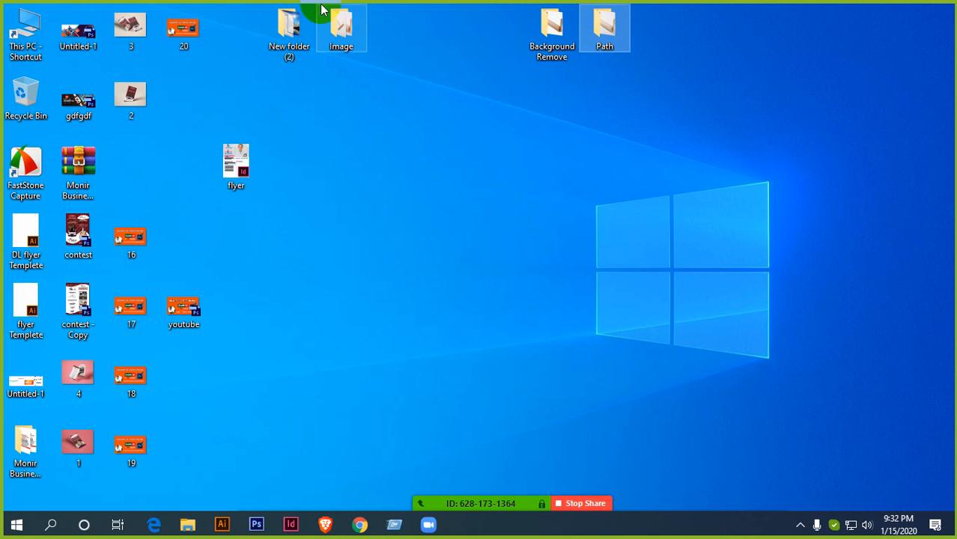
Open the Image folder on the desktop, look through its product photos and close it.
double_click(342, 26)
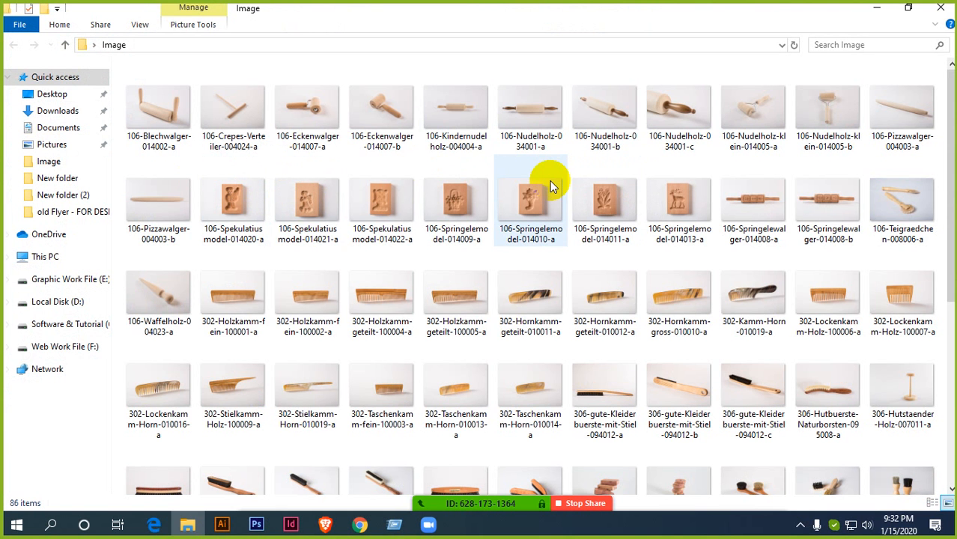
scroll(649, 253, "down", 5)
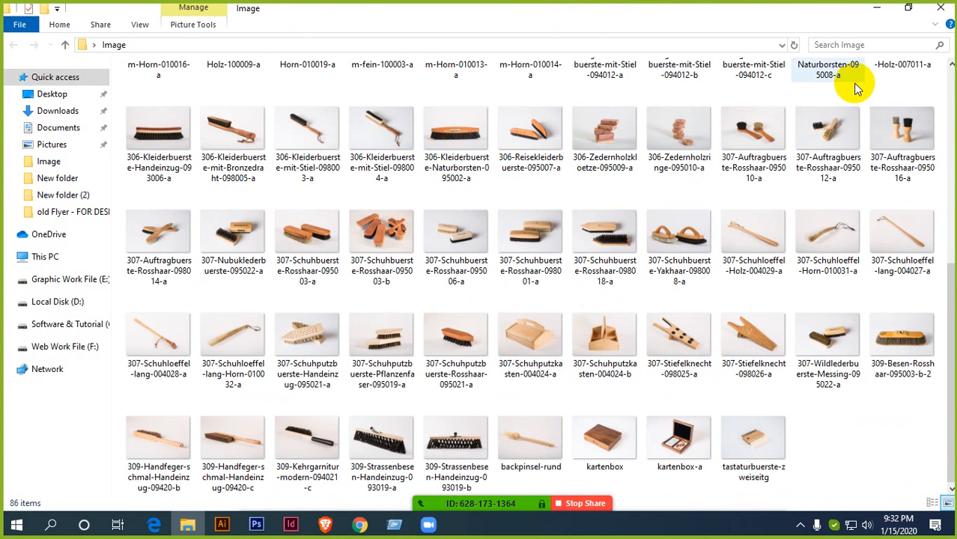
left_click(940, 7)
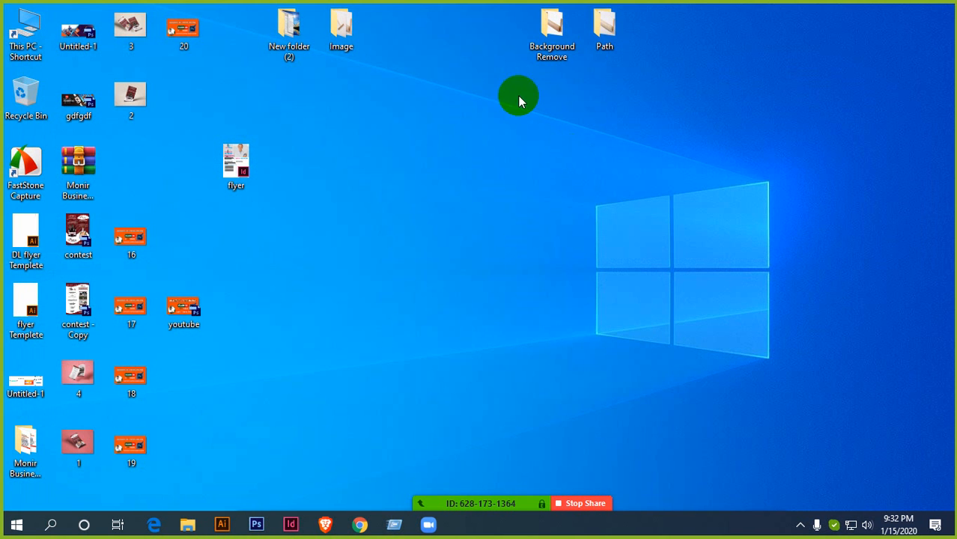
right_click(326, 135)
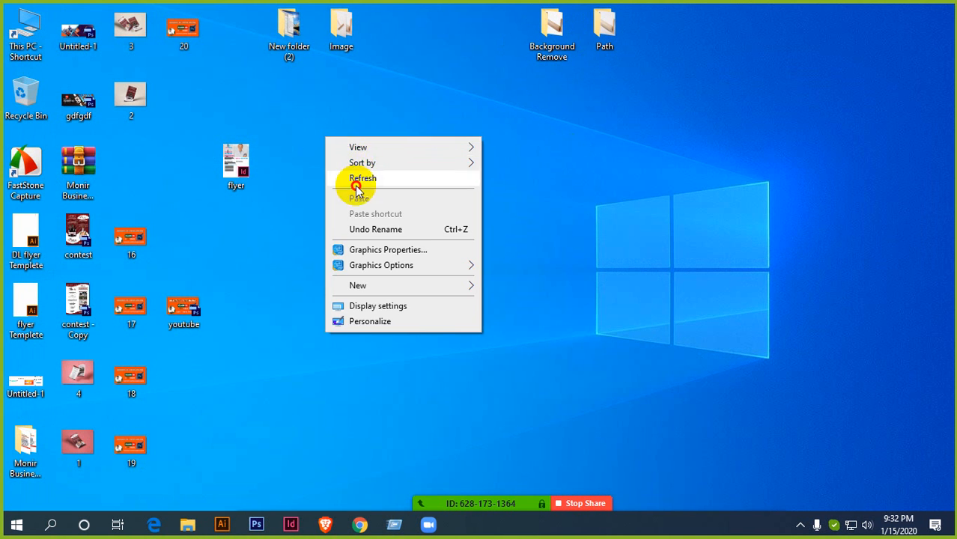
left_click(352, 180)
right_click(338, 118)
left_click(385, 159)
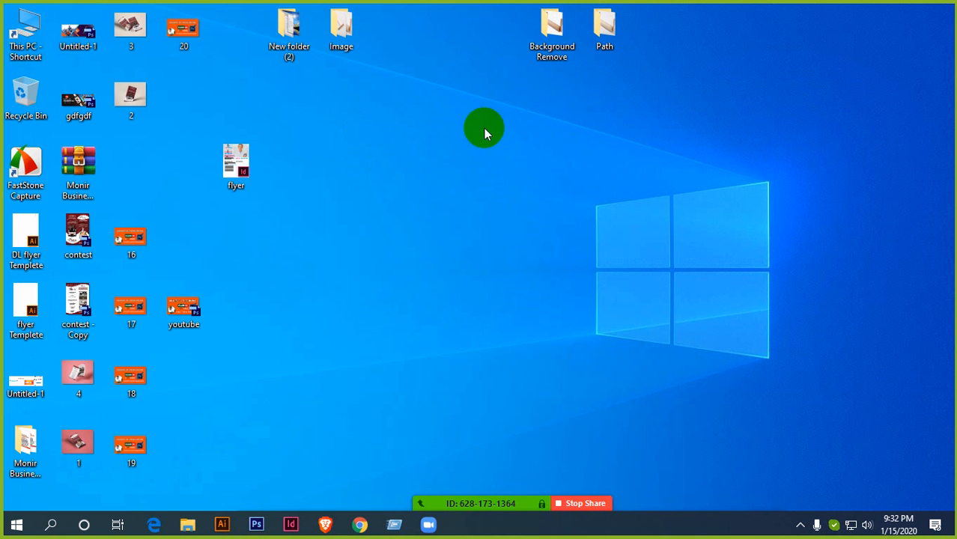
Switch to Chrome, open the Gmail inbox in a new tab and go from there to Google Drive.
left_click(357, 526)
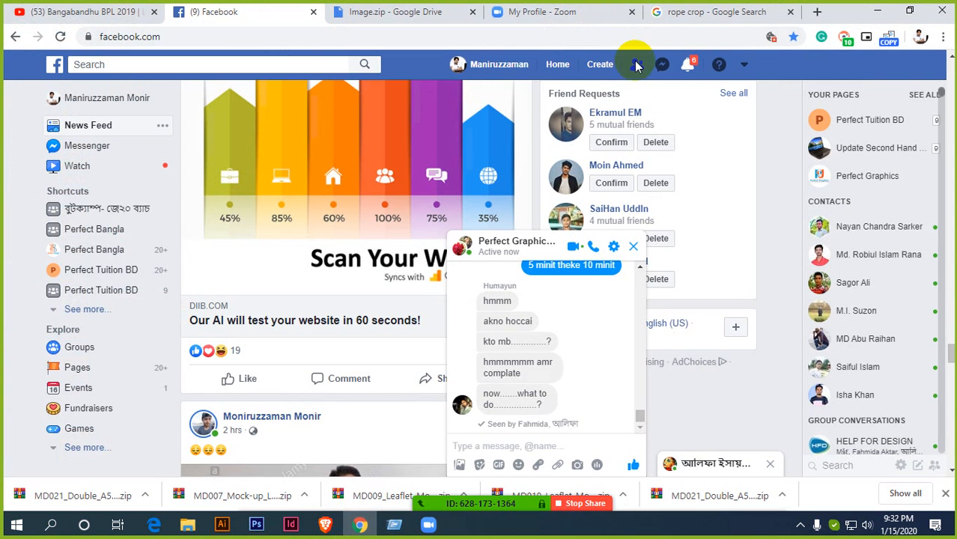
left_click(819, 13)
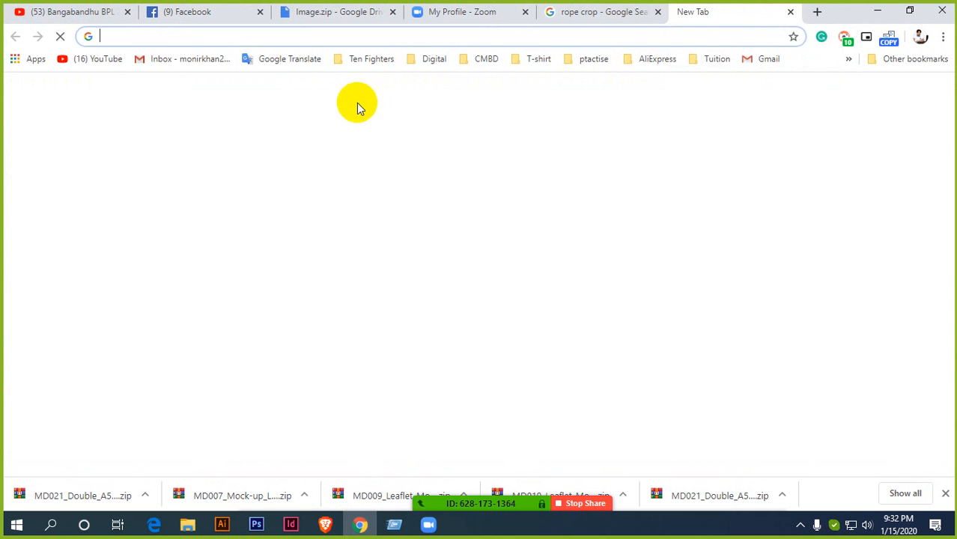
left_click(163, 58)
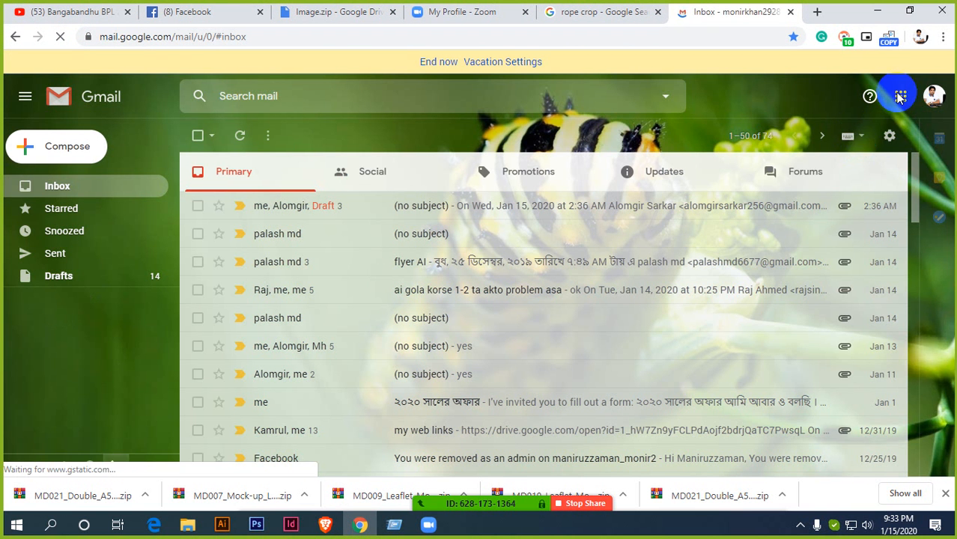
left_click(901, 96)
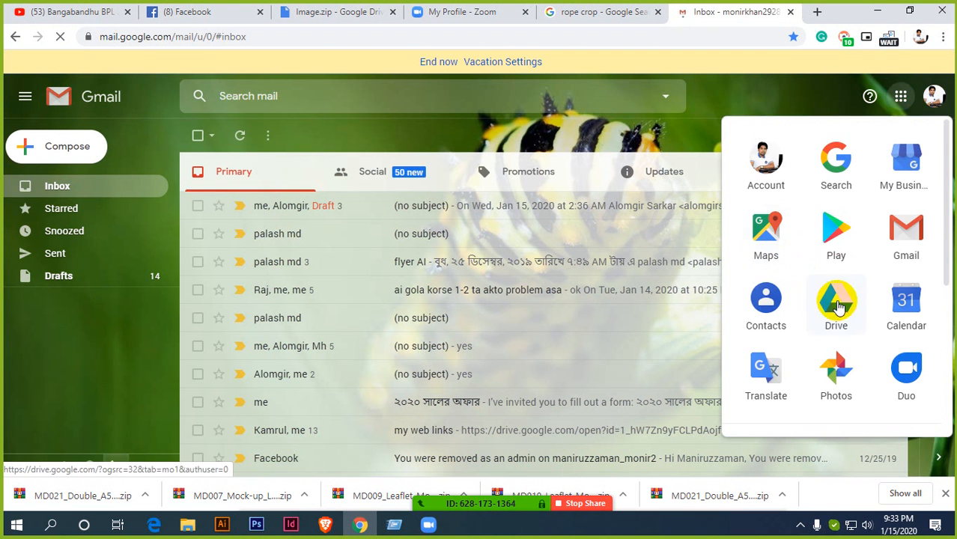
left_click(839, 307)
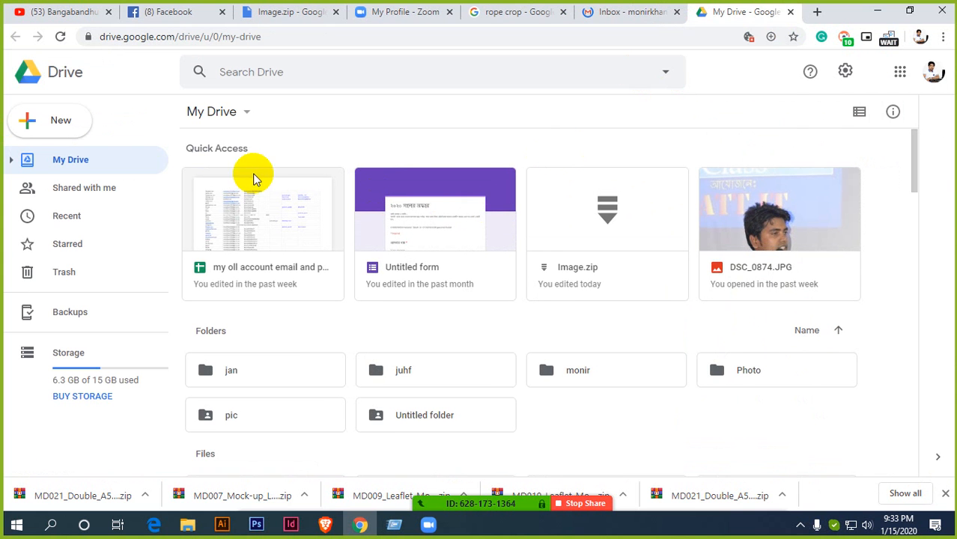
Upload the Path folder from the Desktop to My Drive, allowing the site upload, and cancel the transfer while it runs.
left_click(63, 125)
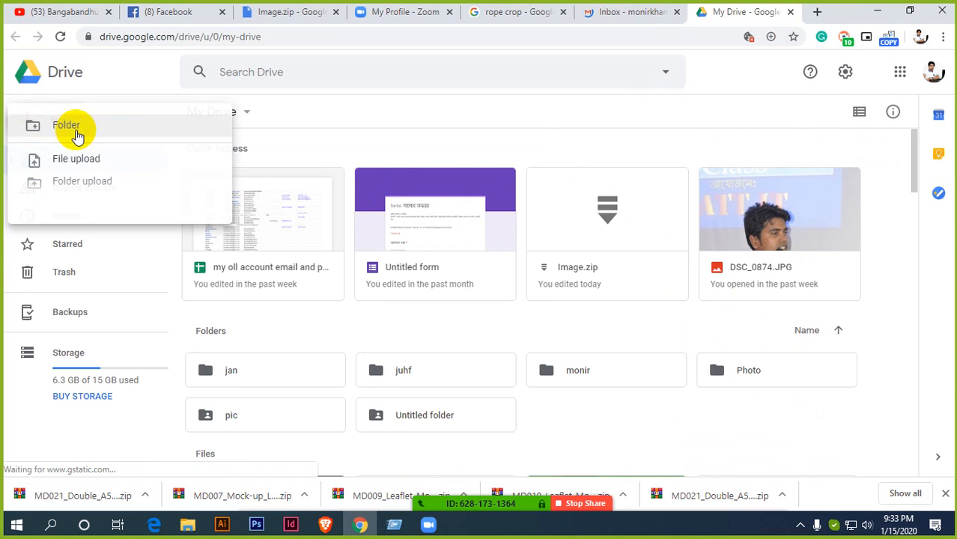
left_click(89, 185)
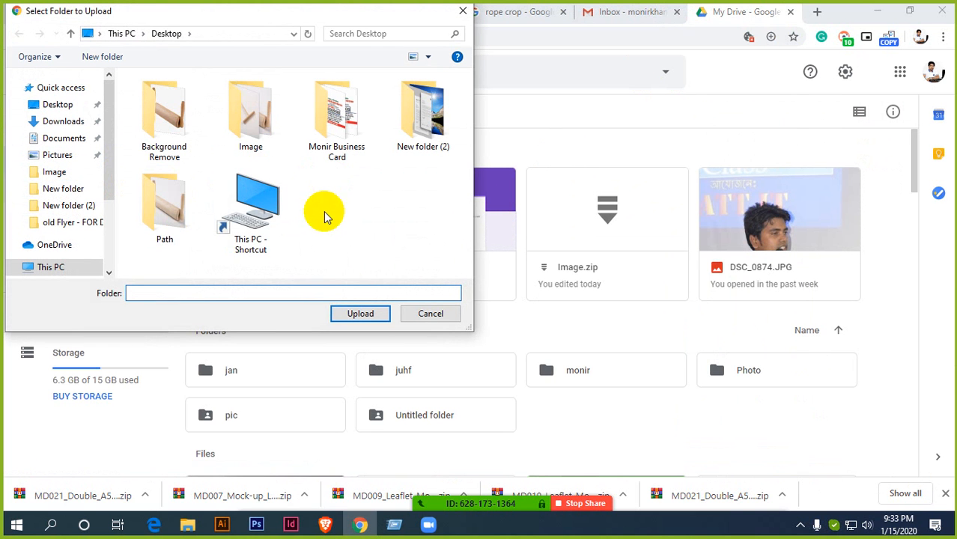
left_click(164, 194)
left_click(359, 313)
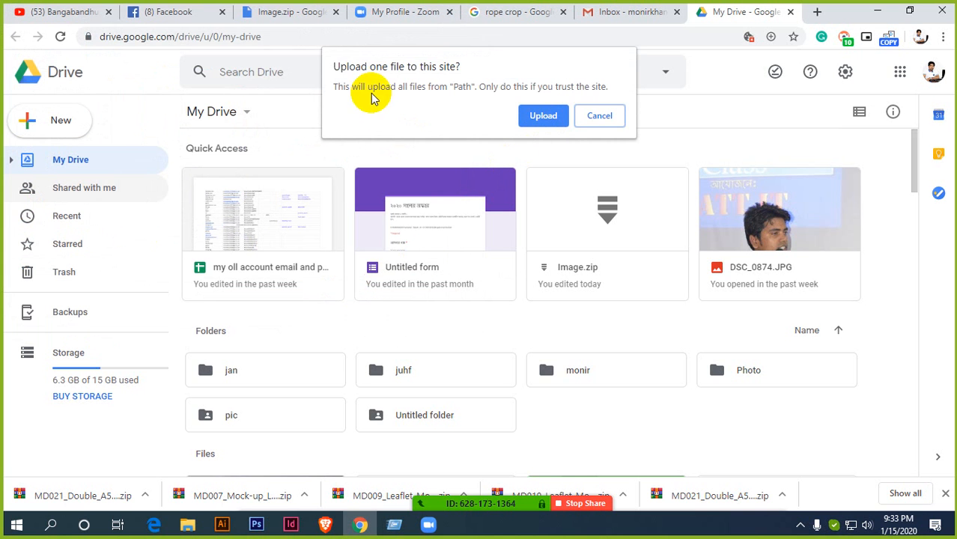
left_click(537, 112)
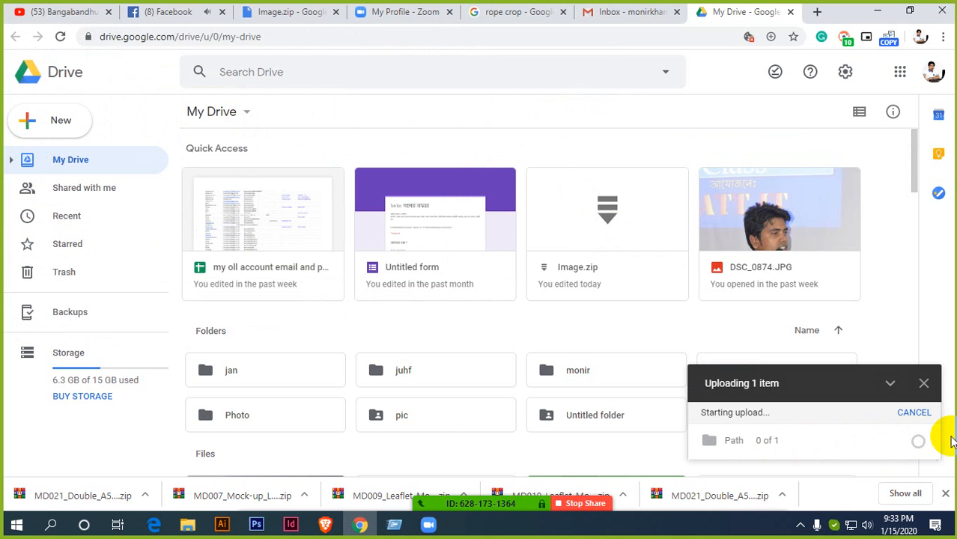
left_click(926, 386)
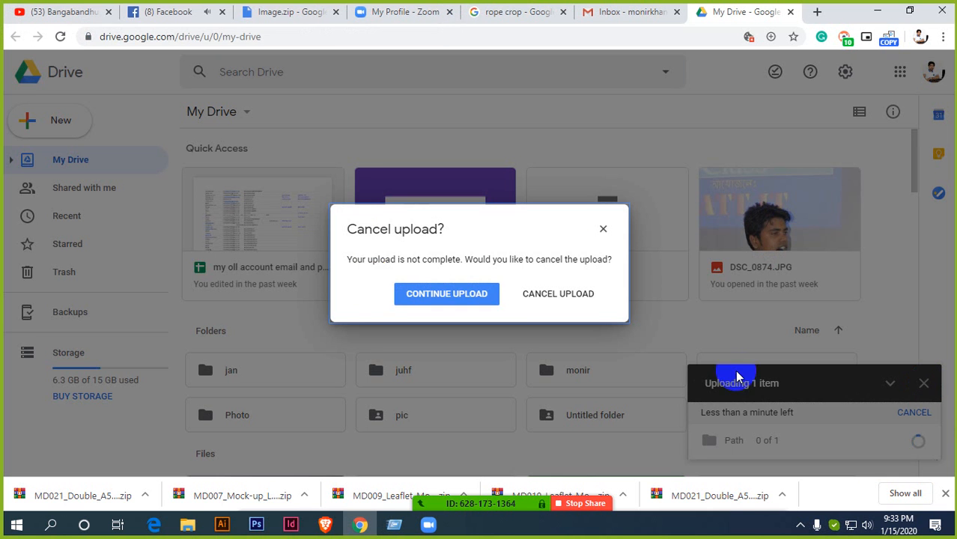
left_click(549, 297)
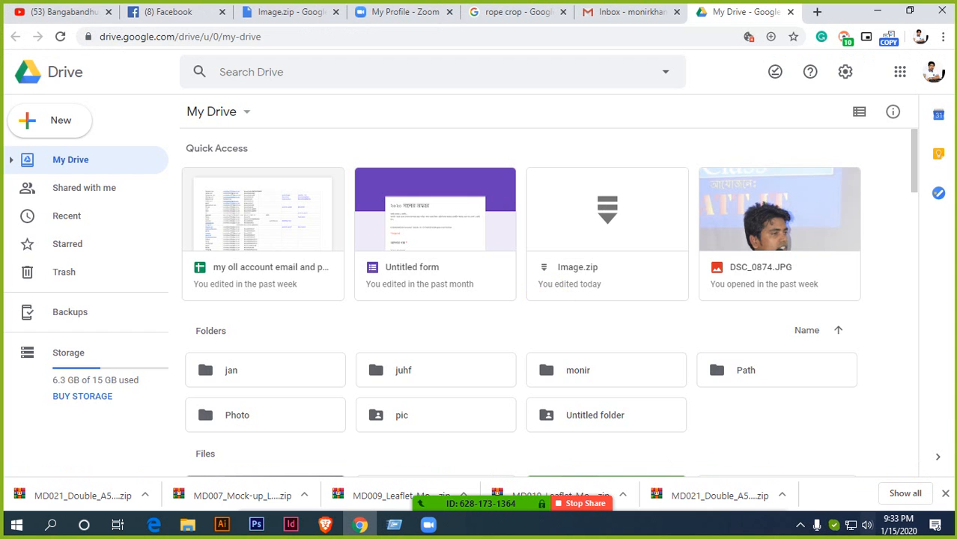
Get a shareable link for the Path folder in My Drive.
scroll(504, 303, "down", 2)
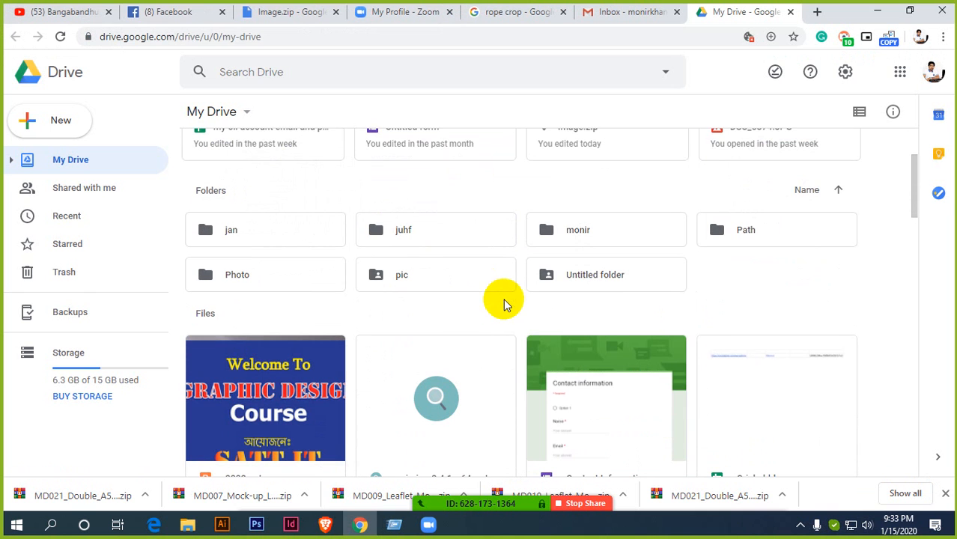
left_click(239, 275)
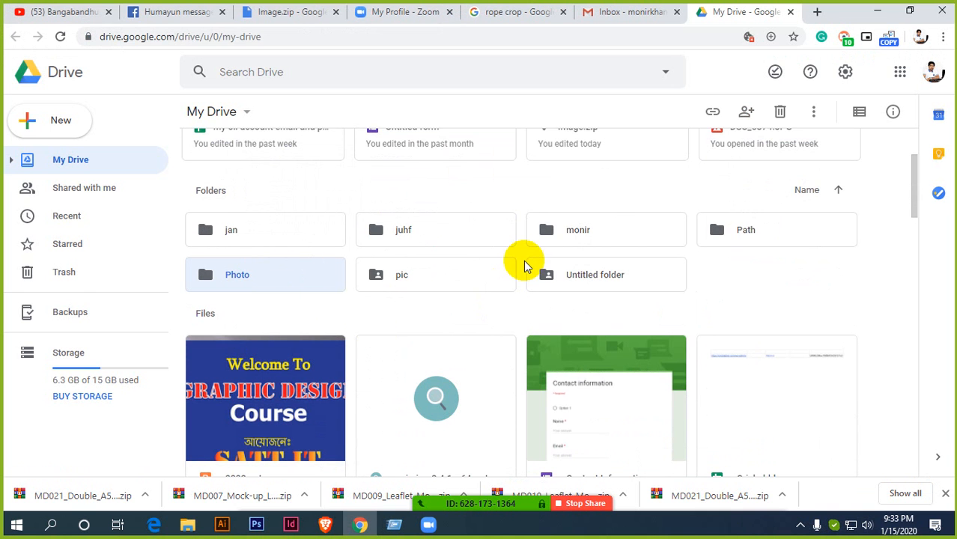
scroll(526, 267, "up", 2)
scroll(523, 258, "down", 1)
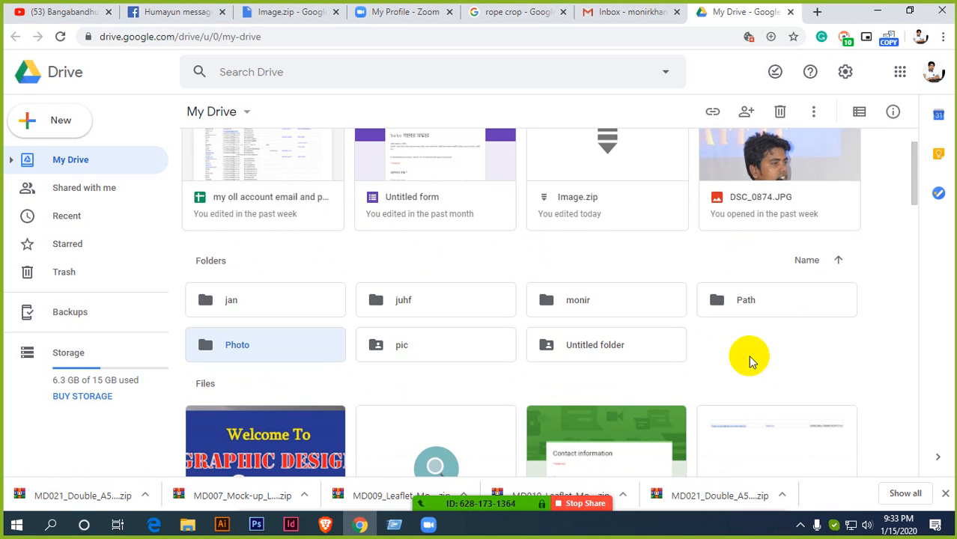
left_click(745, 296)
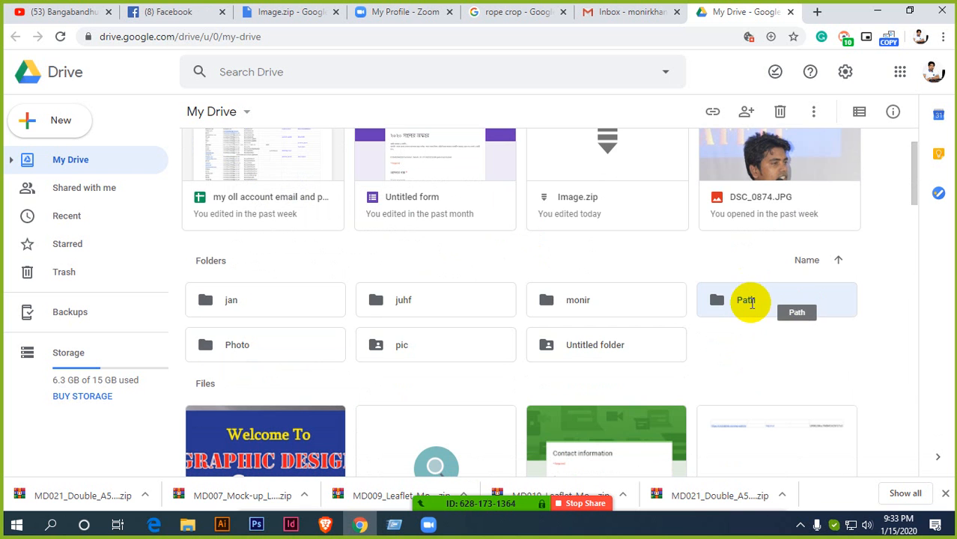
right_click(739, 301)
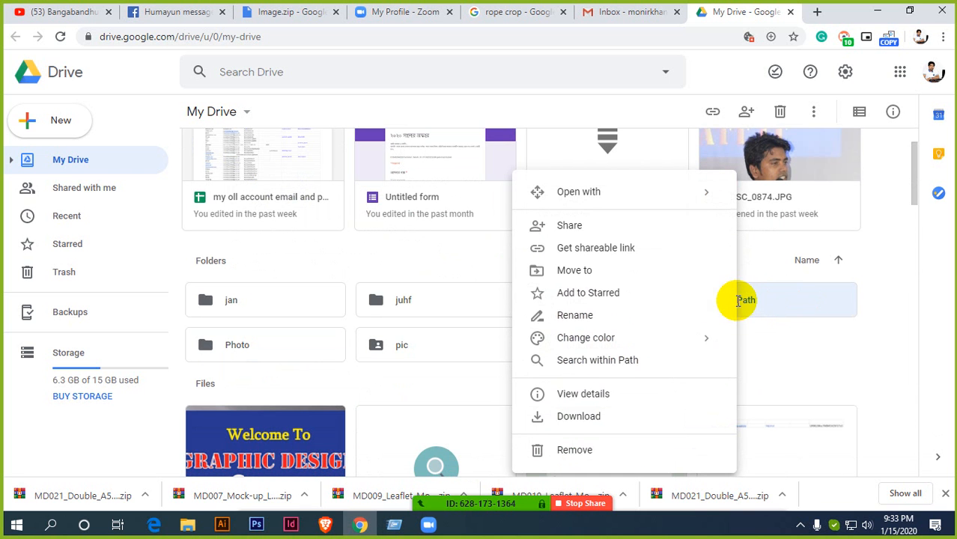
left_click(605, 250)
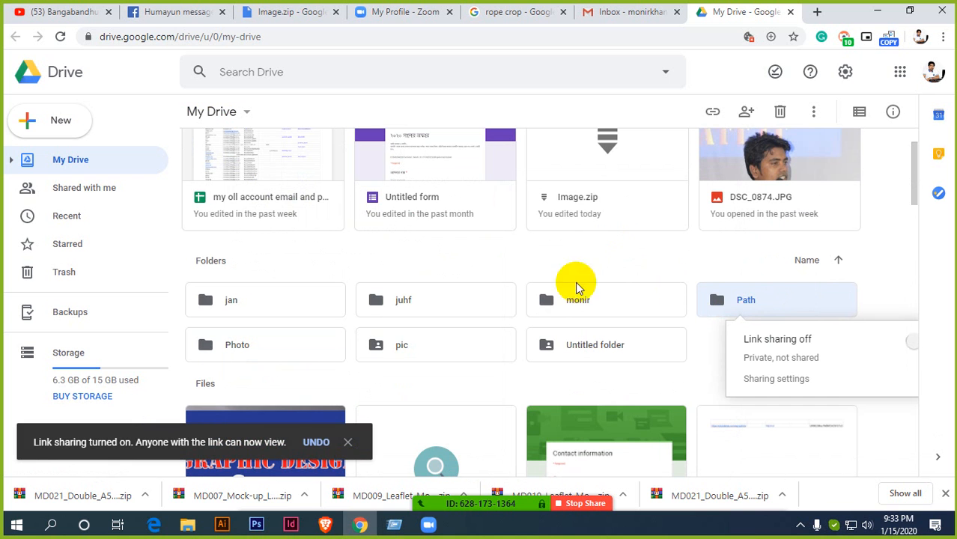
left_click(913, 343)
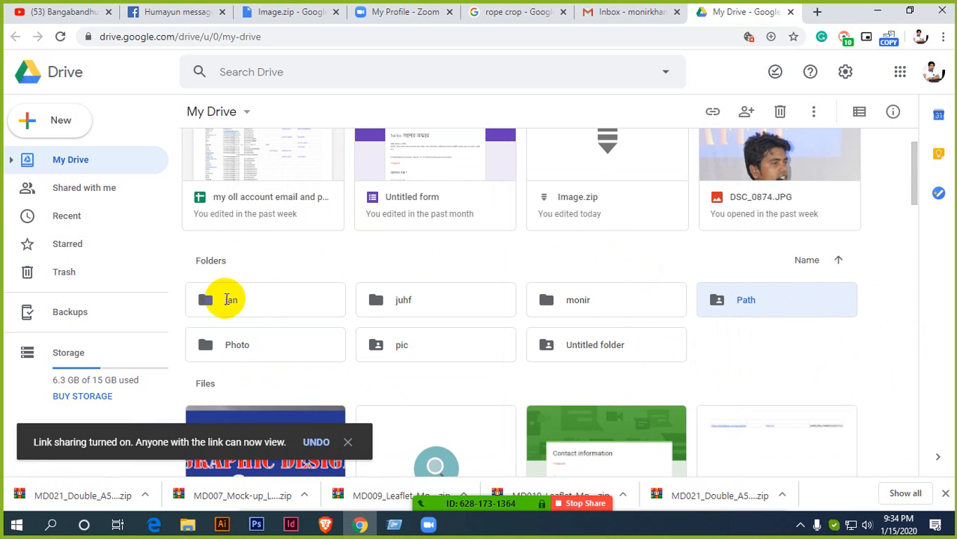
Get a shareable link for the Photo folder in My Drive, dismissing the meeting time-limit notice.
scroll(304, 288, "down", 2)
left_click(248, 203)
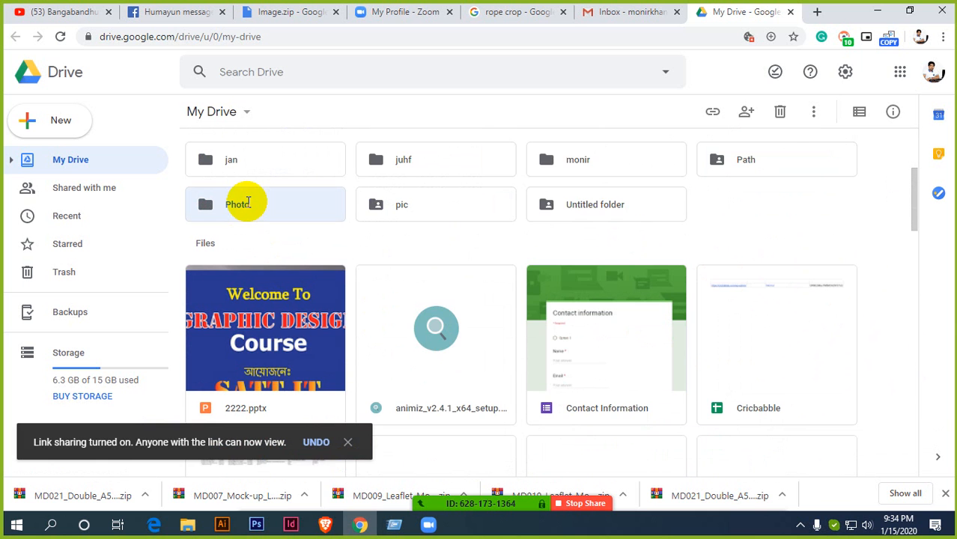
right_click(247, 205)
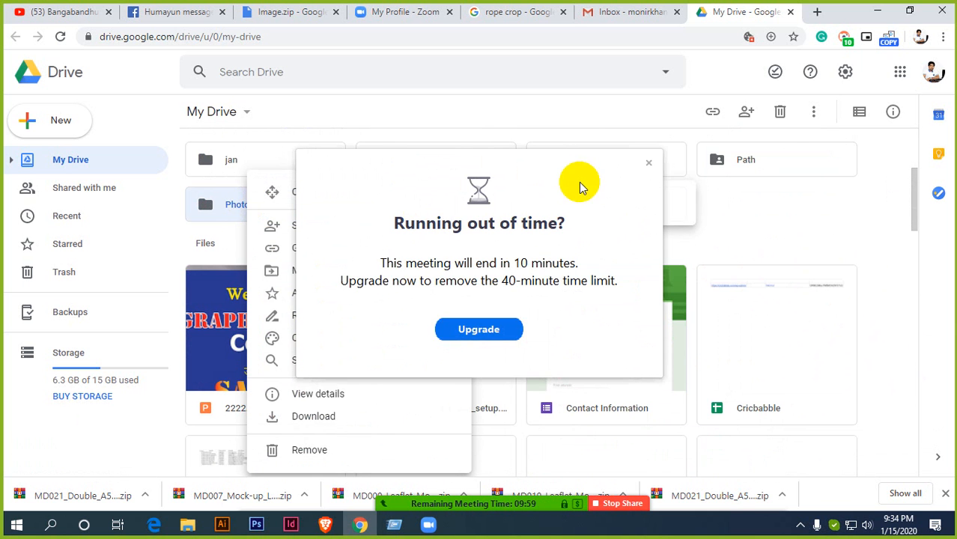
left_click(650, 163)
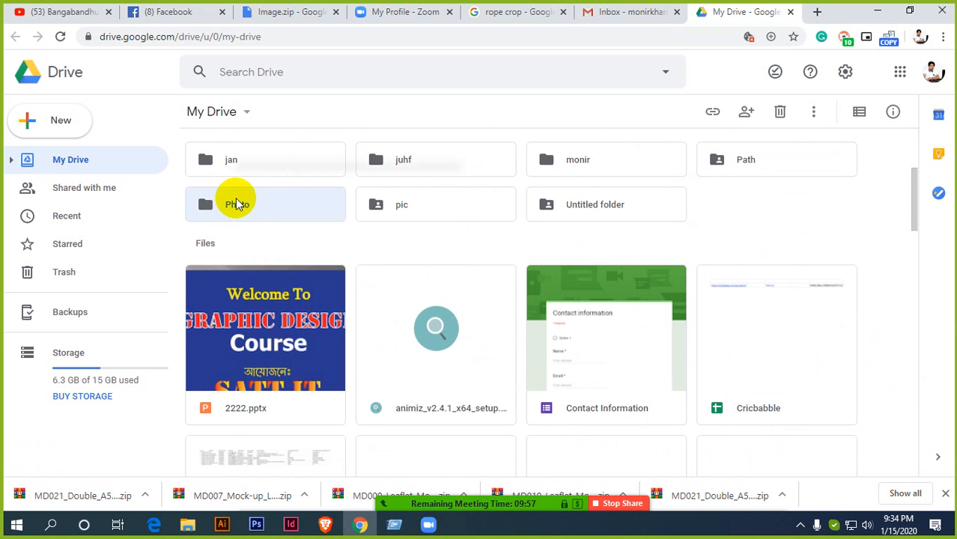
right_click(267, 219)
left_click(331, 248)
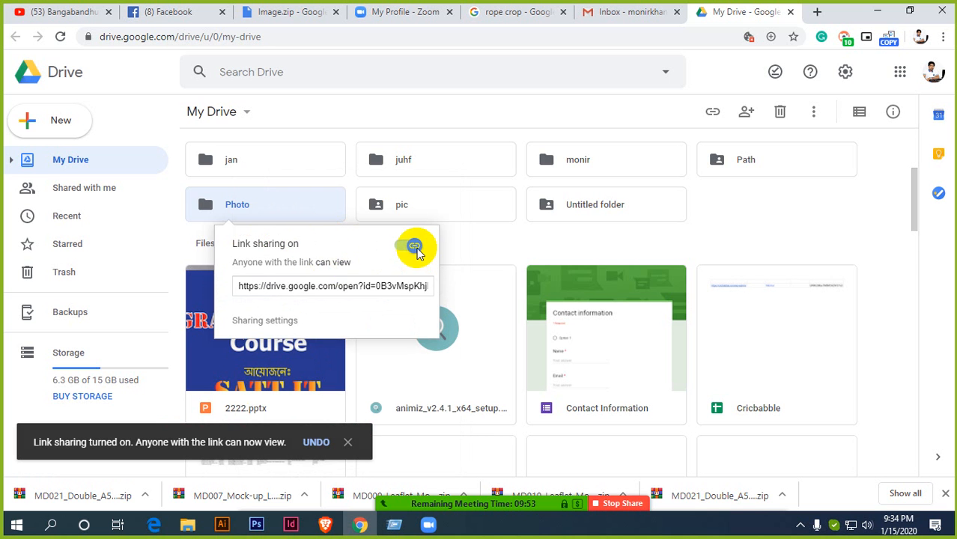
Turn off link sharing for the Photo folder, get its shareable link again, and select the link text.
left_click(416, 250)
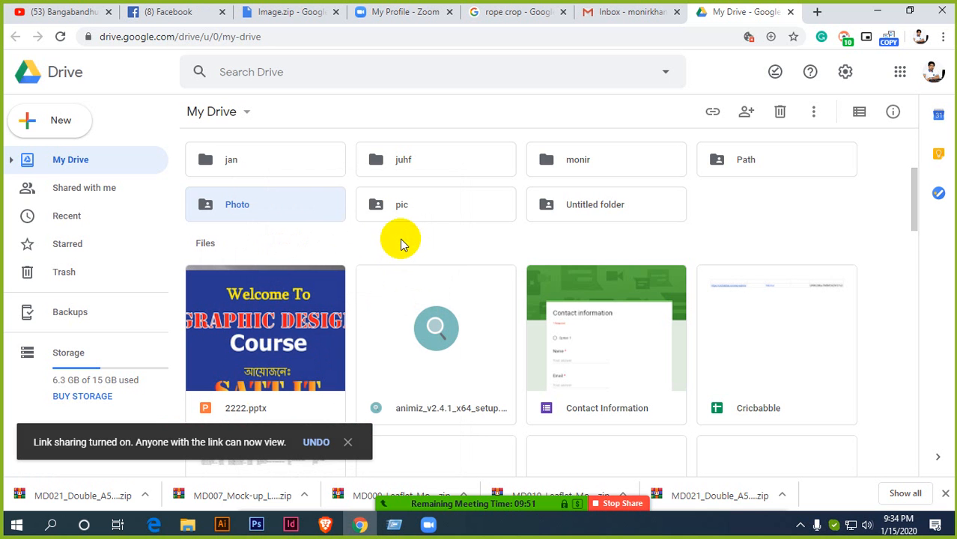
right_click(240, 201)
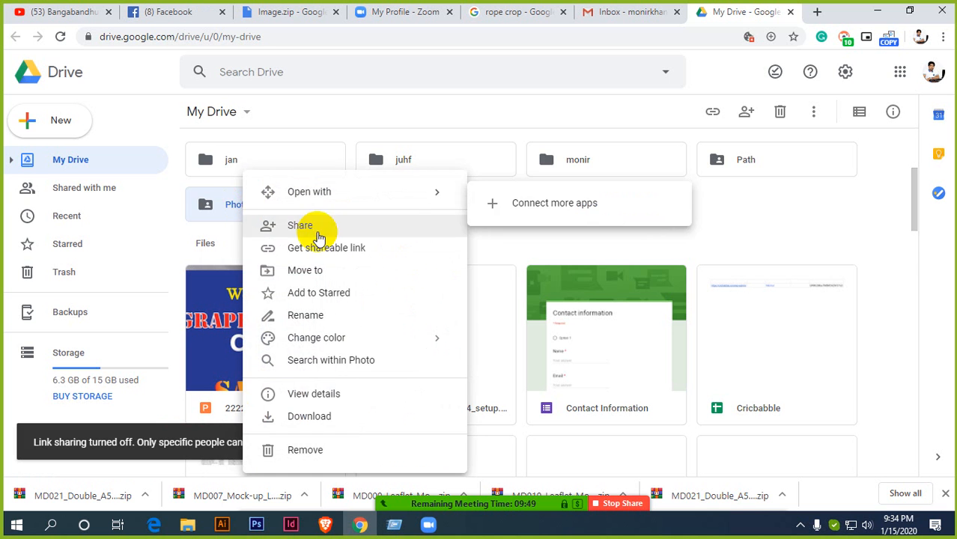
left_click(341, 250)
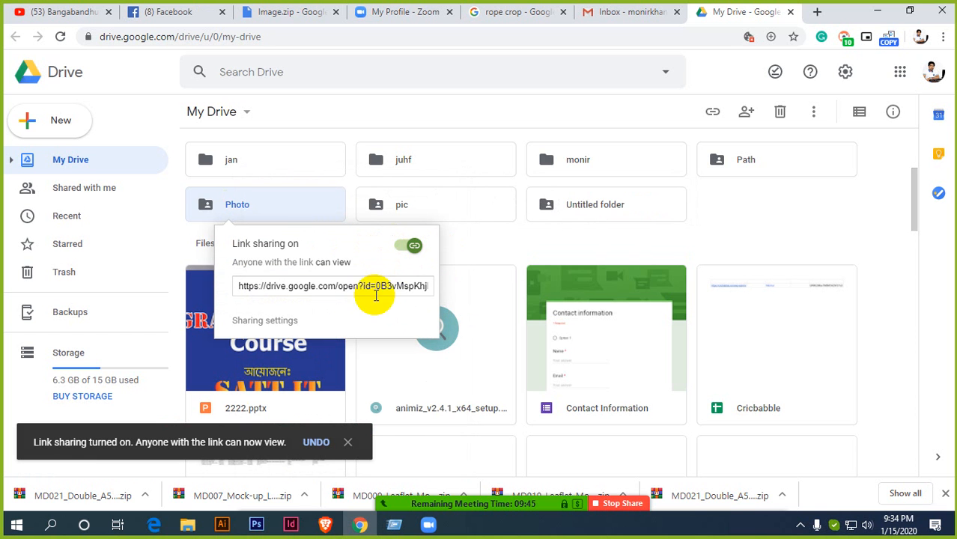
left_click(364, 286)
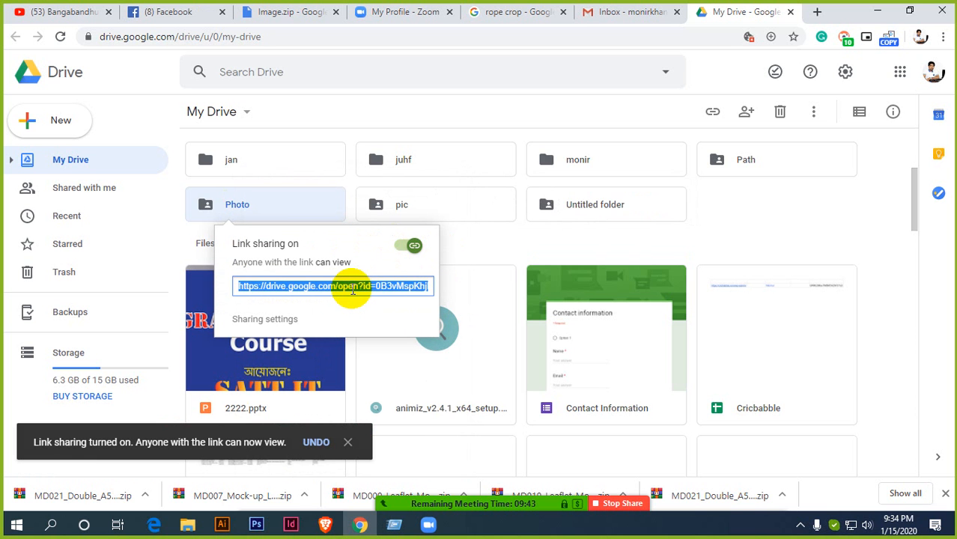
Switch to Facebook, check the participant list of the Zoom meeting, and close the list.
left_click(160, 12)
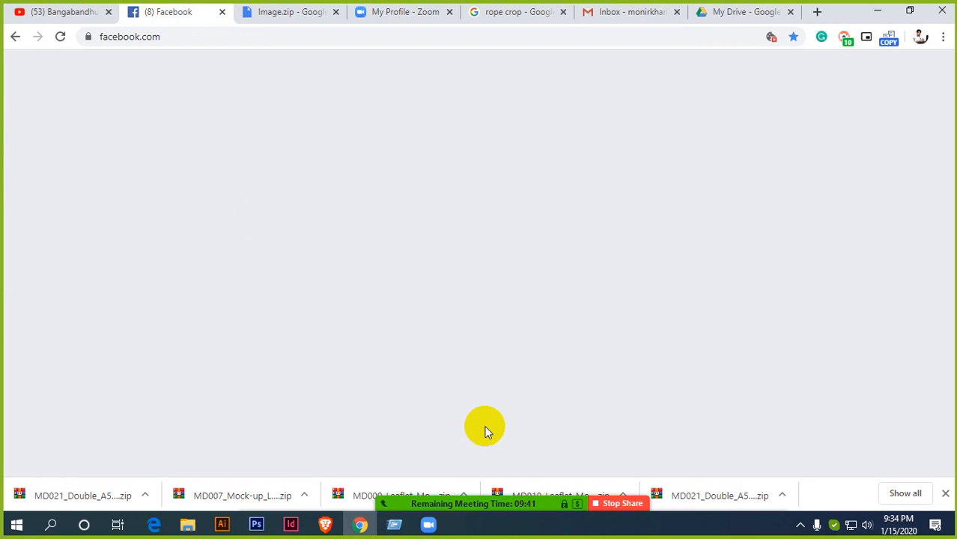
left_click(456, 495)
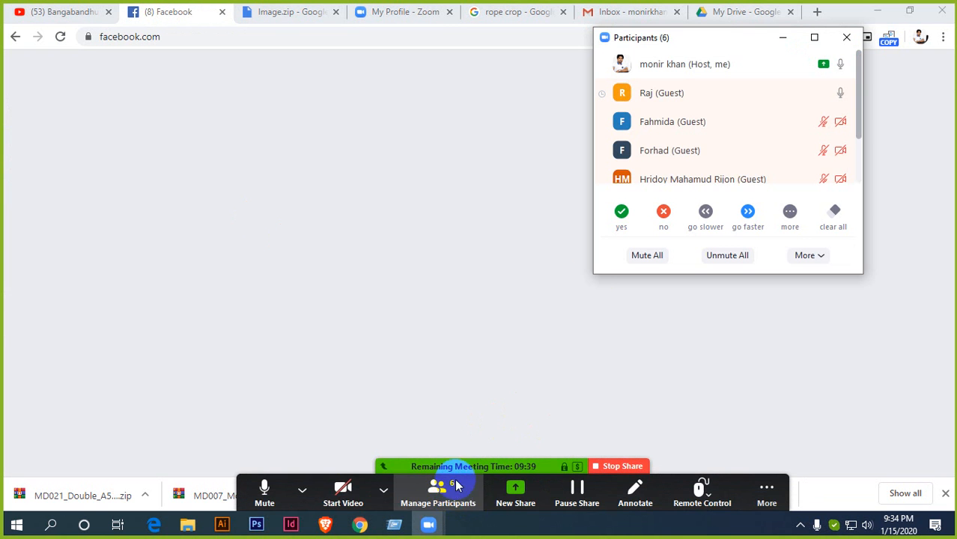
mouse_move(735, 142)
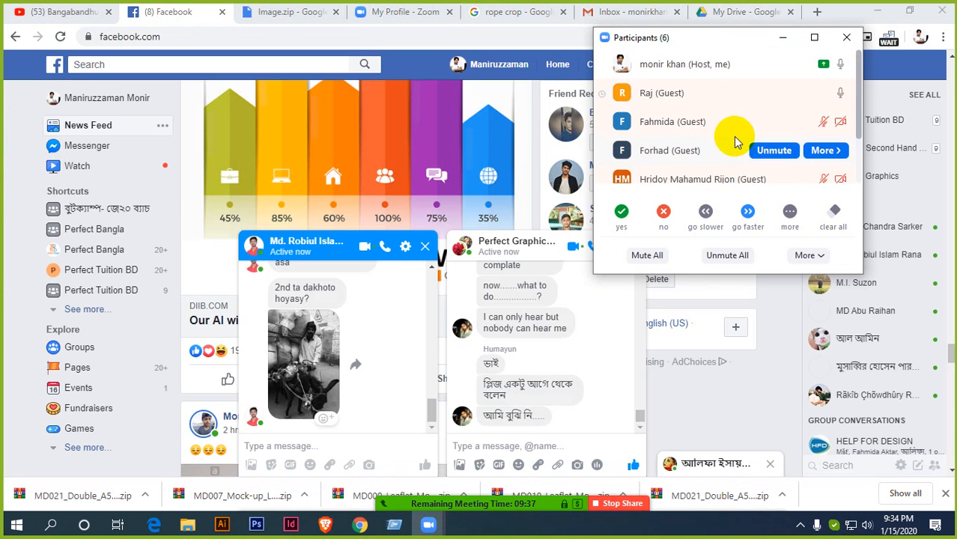
left_click(847, 38)
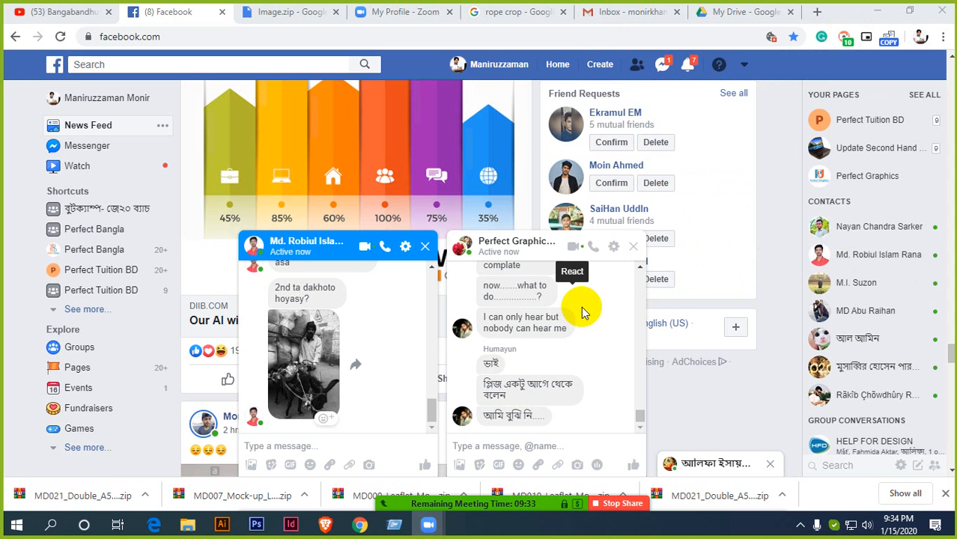
Close the two open chat windows on the Facebook news feed.
left_click(634, 247)
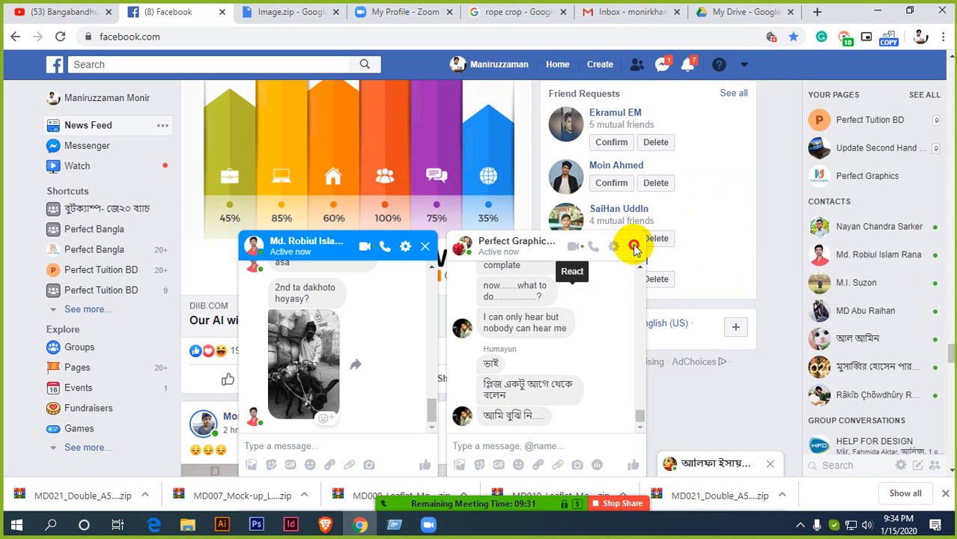
left_click(589, 370)
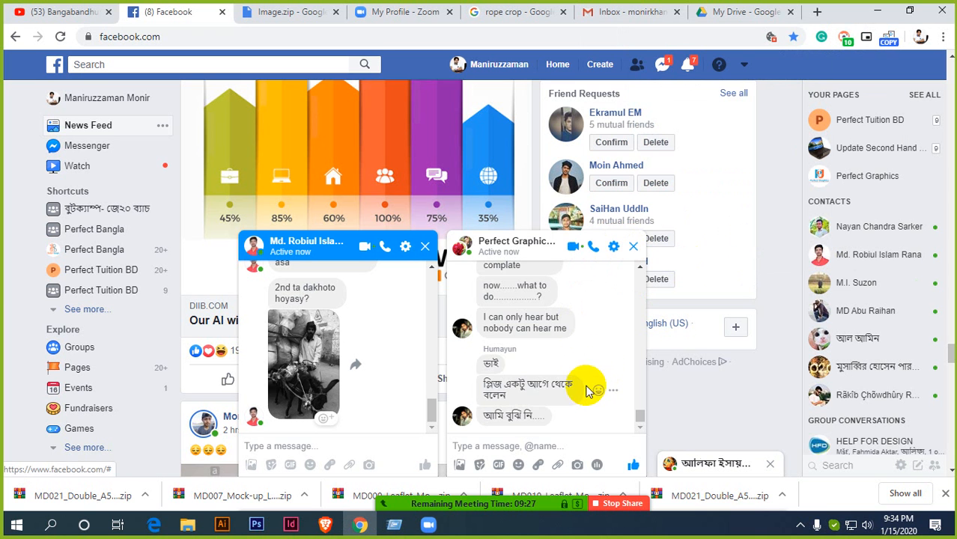
key("Escape")
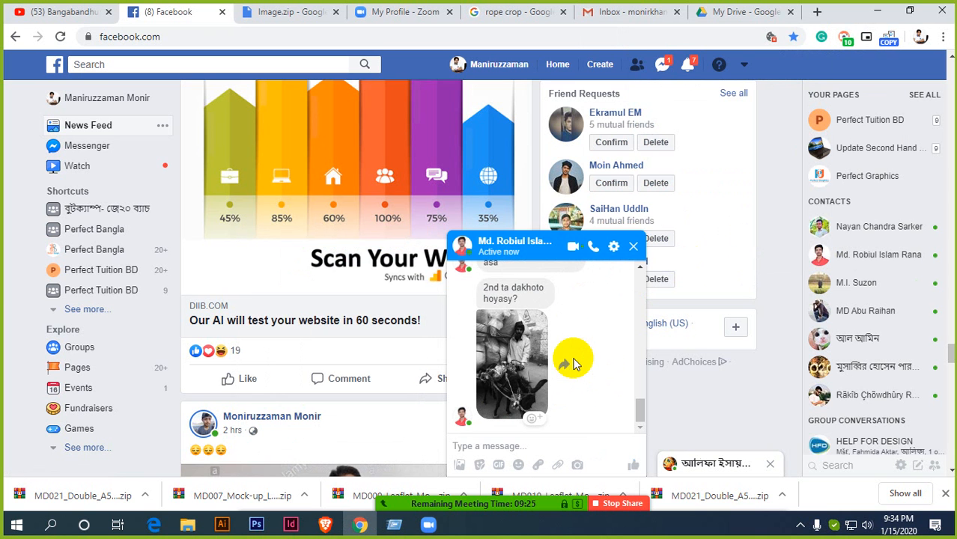
left_click(635, 248)
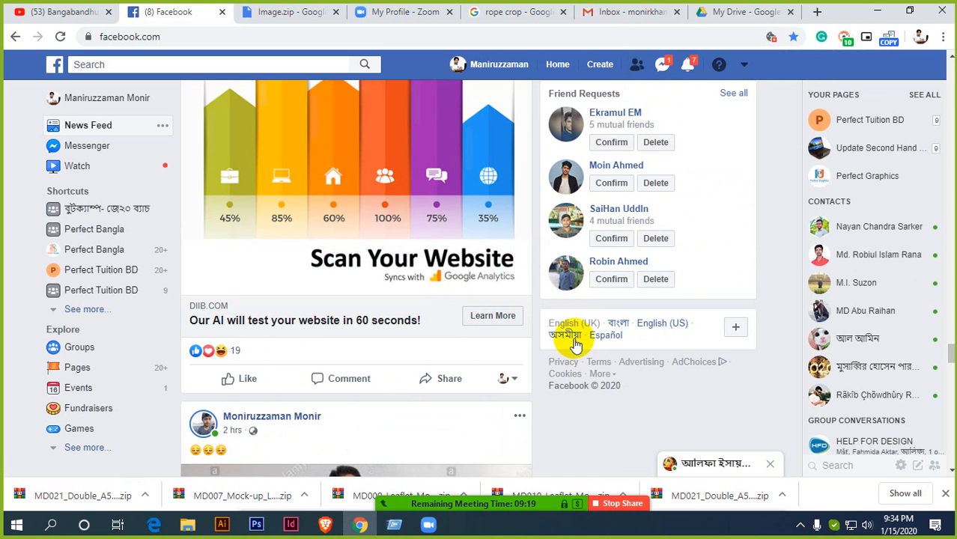
scroll(383, 250, "up", 3)
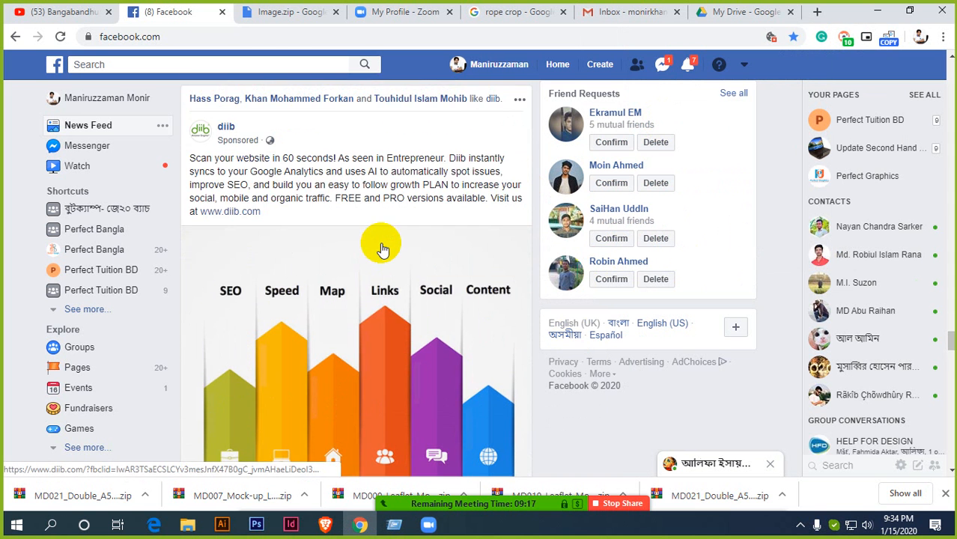
scroll(382, 254, "up", 2)
Switch to Photoshop and show the hidden system tray icons.
left_click(257, 527)
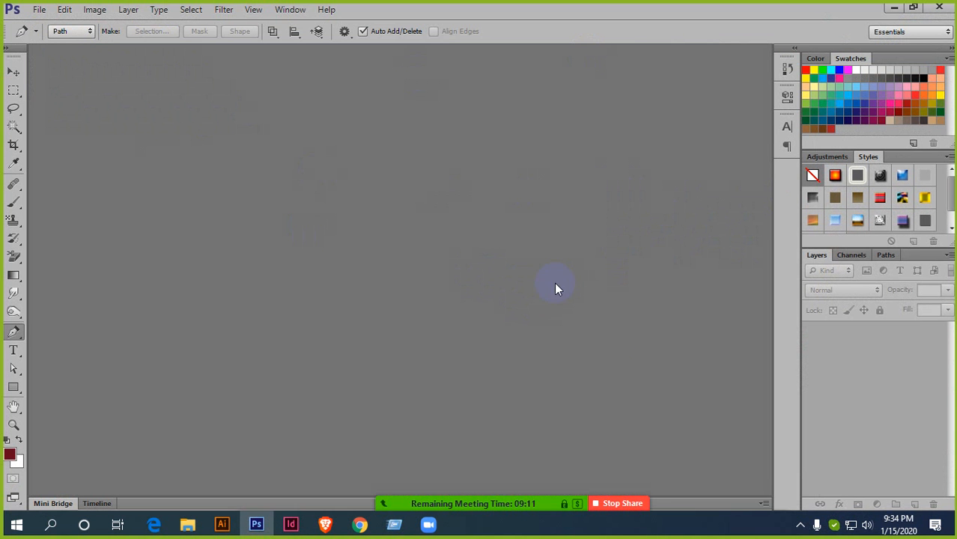
left_click(800, 526)
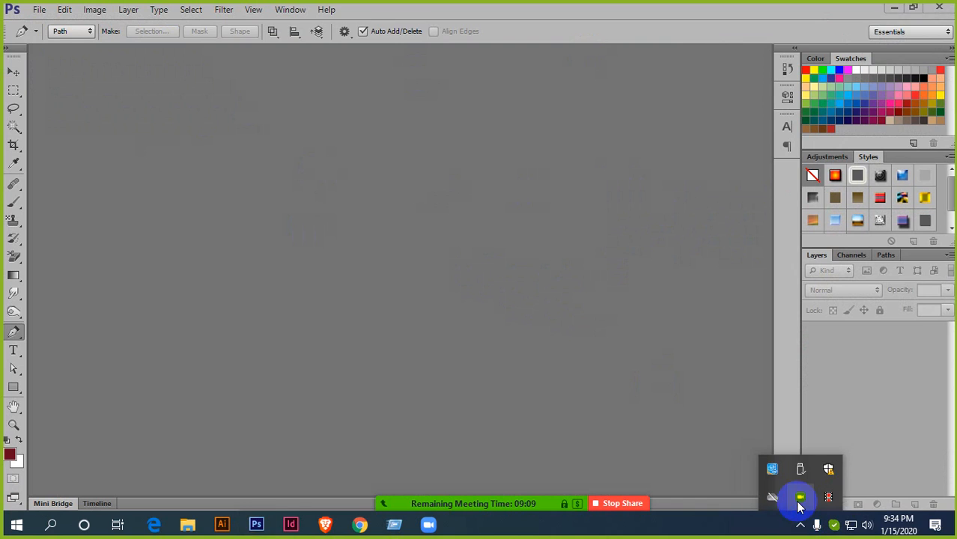